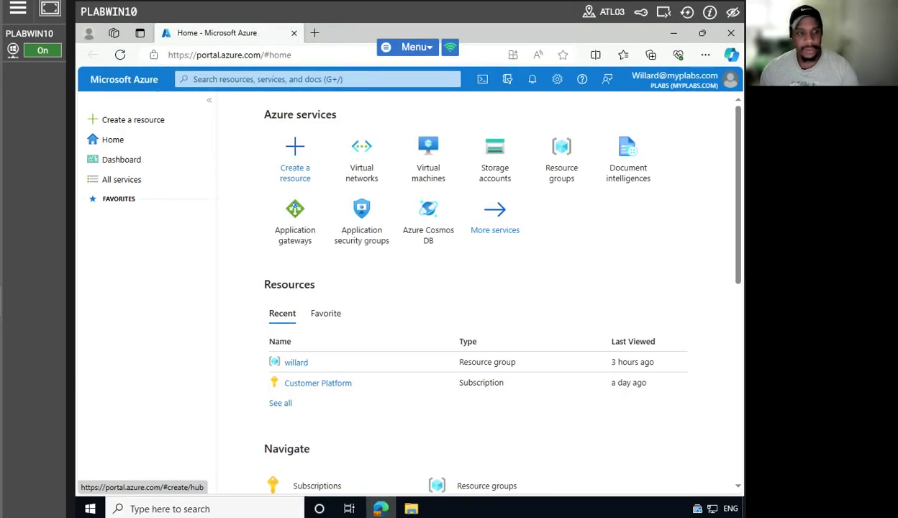
Search for storage, open Storage accounts and start creating a new storage account.
{"action": "left_click", "coordinate": [270, 77]}
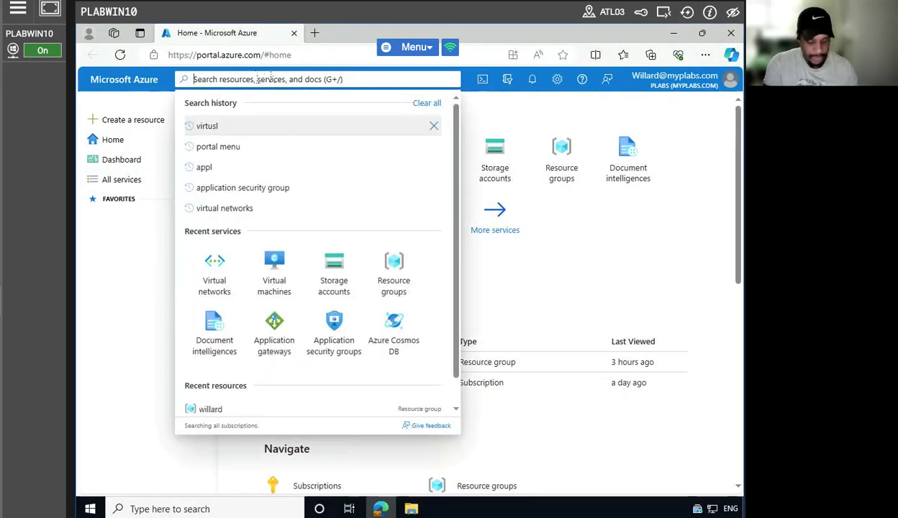
{"action": "type", "text": "storgae"}
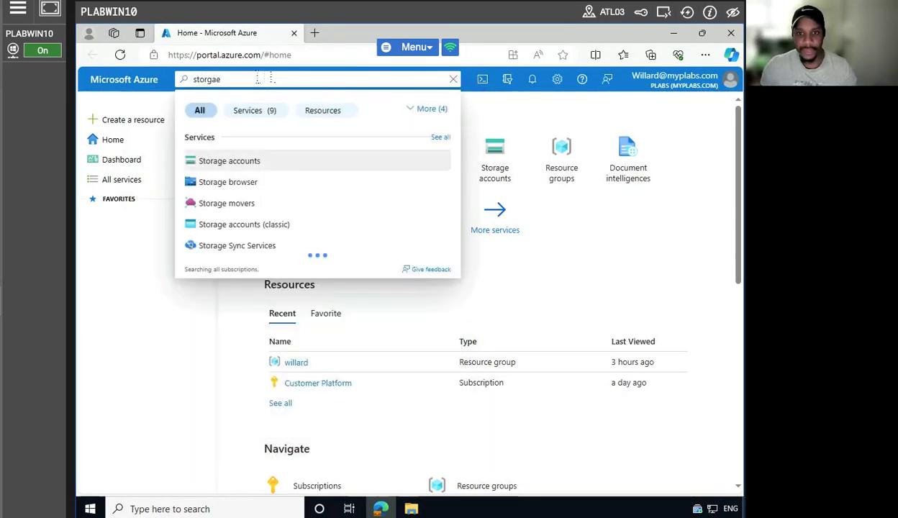
{"action": "left_click", "coordinate": [252, 164]}
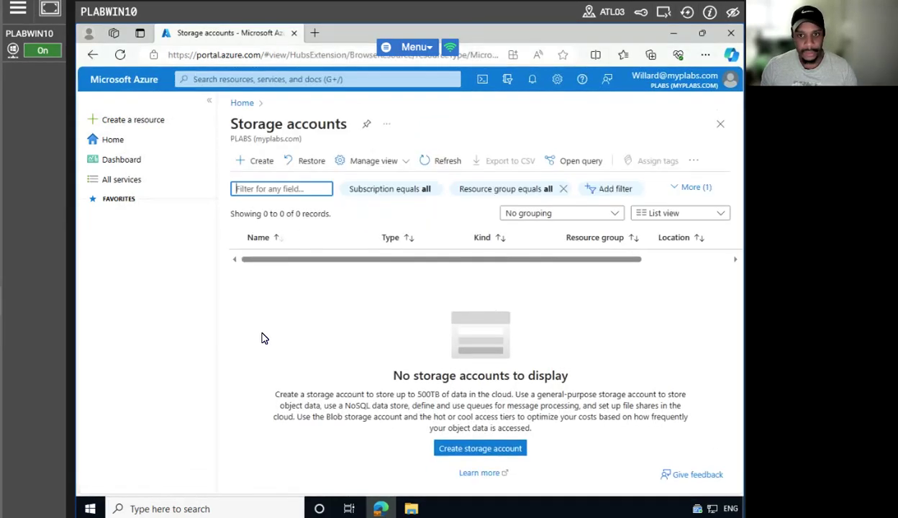
{"action": "left_click", "coordinate": [257, 161]}
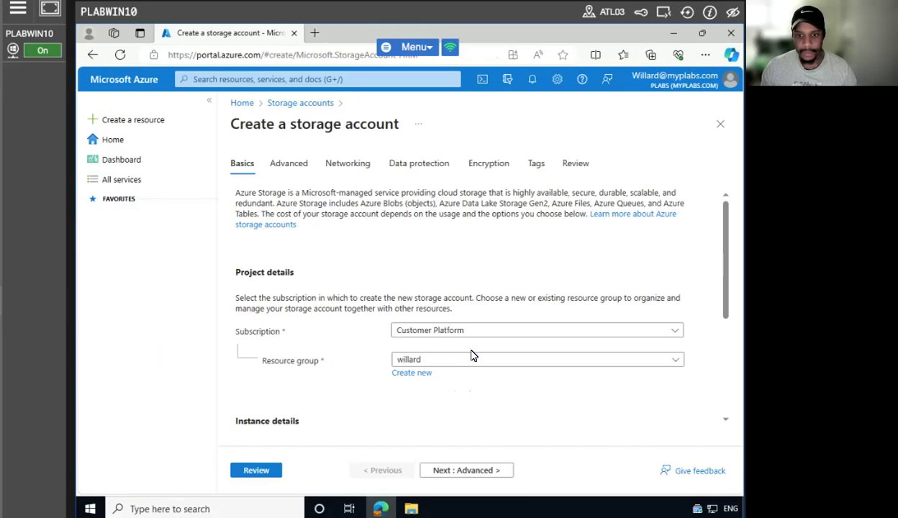
{"action": "scroll", "coordinate": [643, 392], "scroll_direction": "down", "scroll_amount": 2}
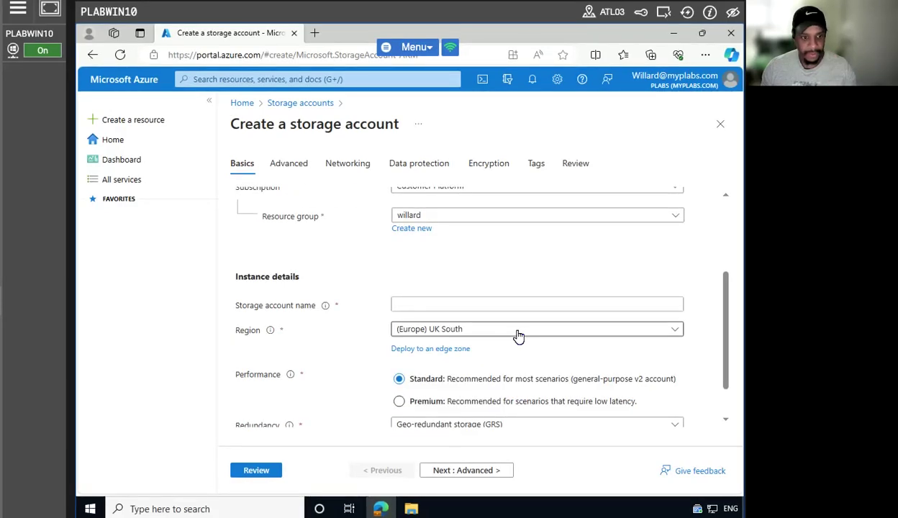
Name the account cloudplusstorage00 and set redundancy to Locally-redundant storage (LRS).
{"action": "left_click", "coordinate": [469, 304]}
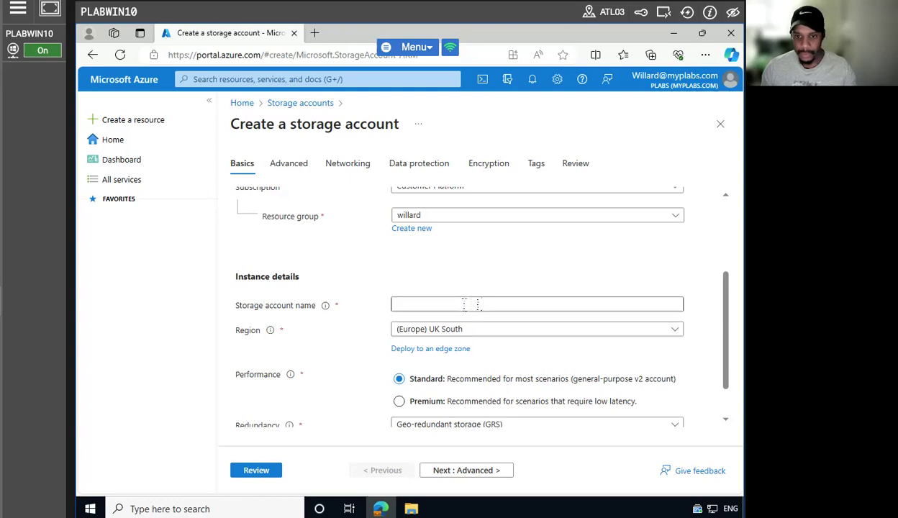
{"action": "type", "text": "cl"}
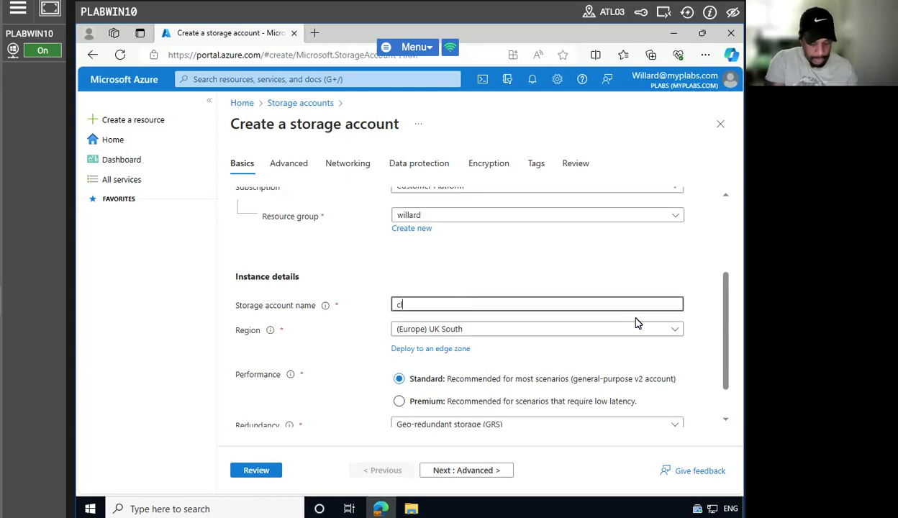
{"action": "type", "text": "oudplus"}
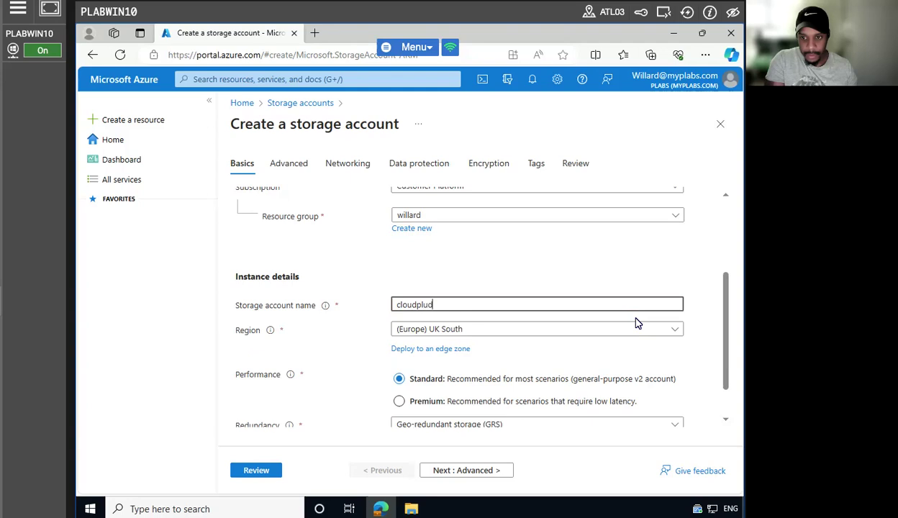
{"action": "type", "text": "s"}
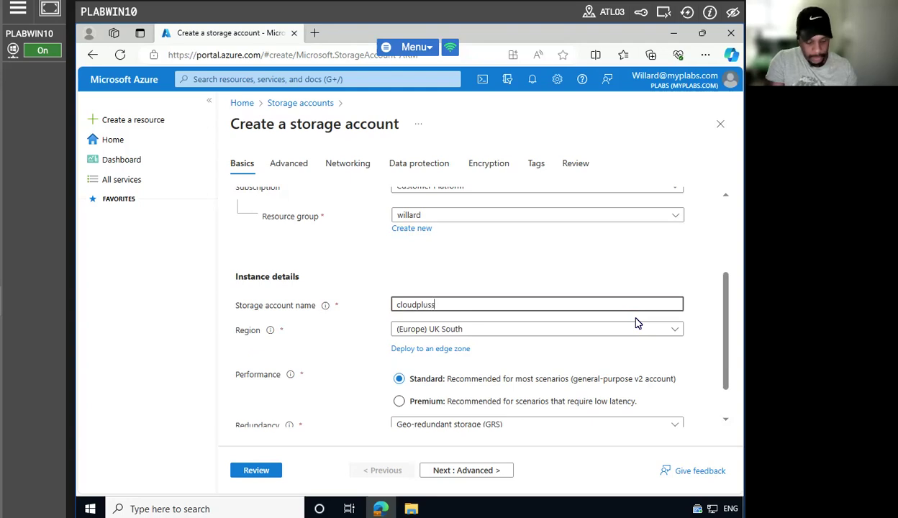
{"action": "type", "text": "torage00"}
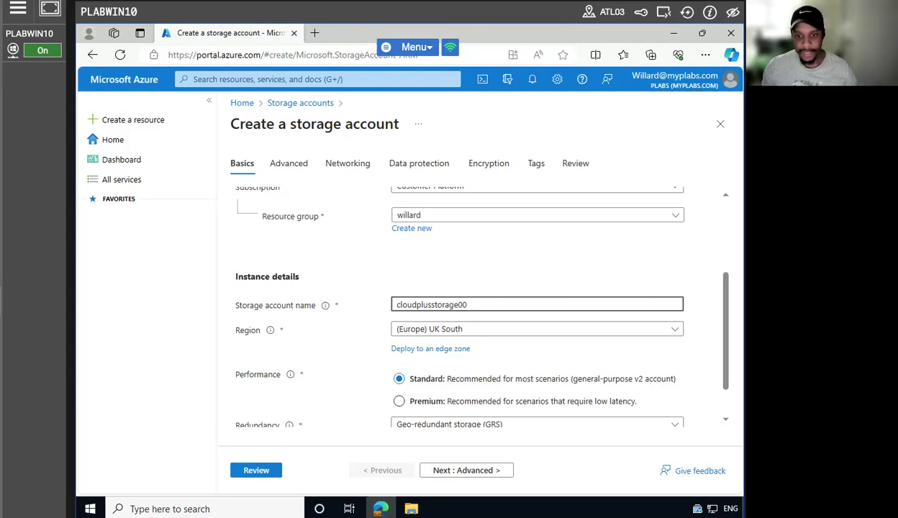
{"action": "scroll", "coordinate": [346, 397], "scroll_direction": "down", "scroll_amount": 1}
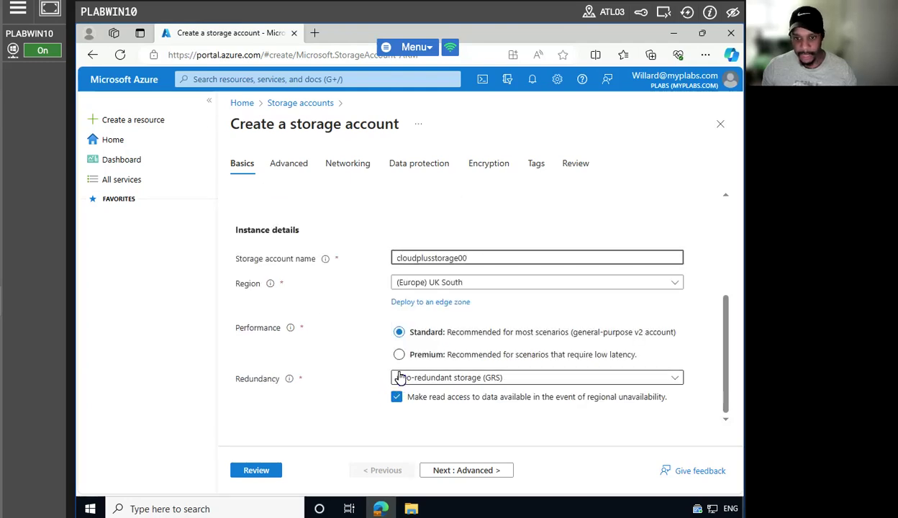
{"action": "left_click", "coordinate": [428, 377]}
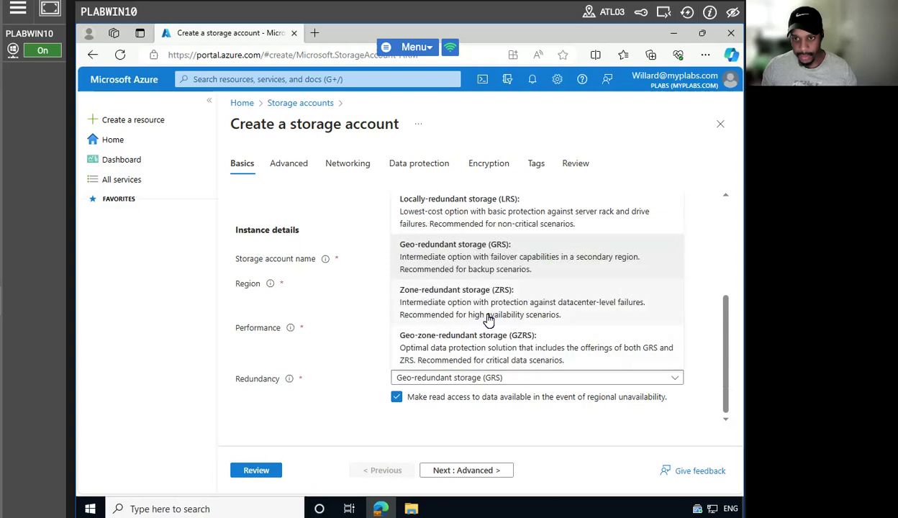
{"action": "left_click", "coordinate": [500, 216]}
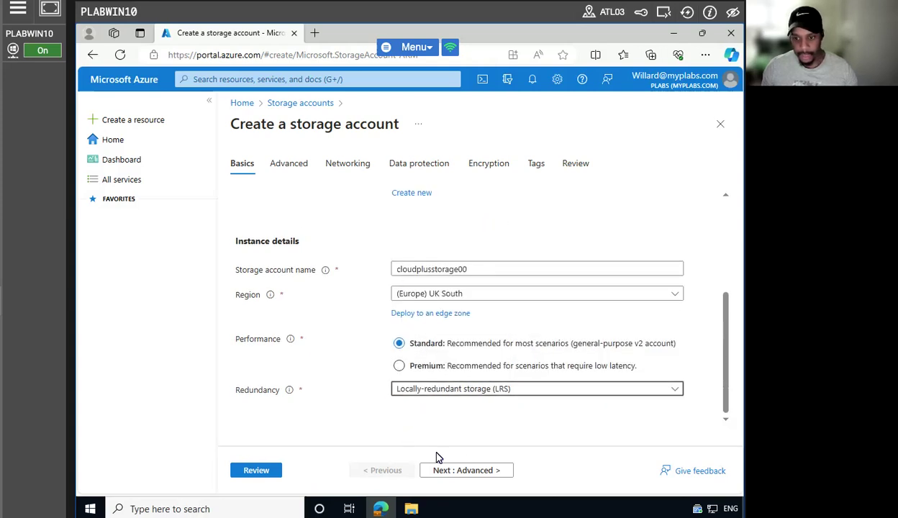
{"action": "left_click", "coordinate": [469, 472]}
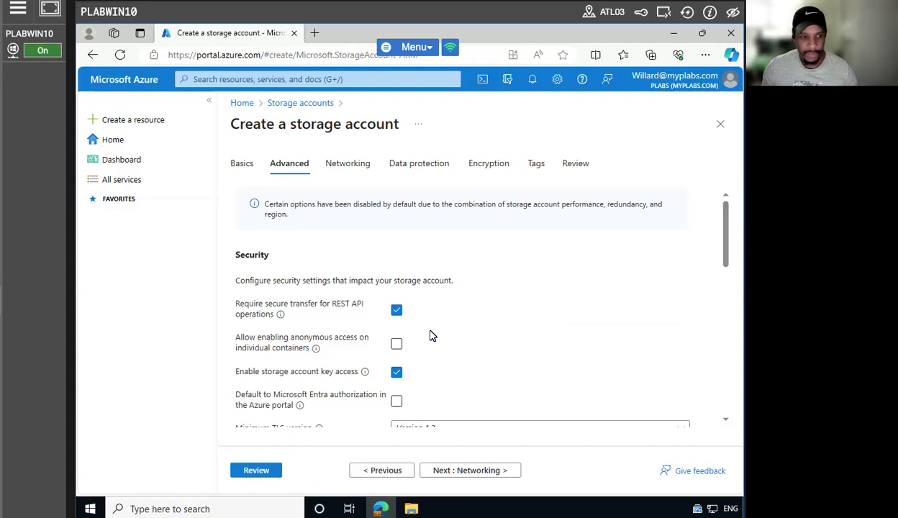
Review the Advanced tab's security settings, toggling the cross-tenant replication option.
{"action": "scroll", "coordinate": [441, 353], "scroll_direction": "down", "scroll_amount": 1}
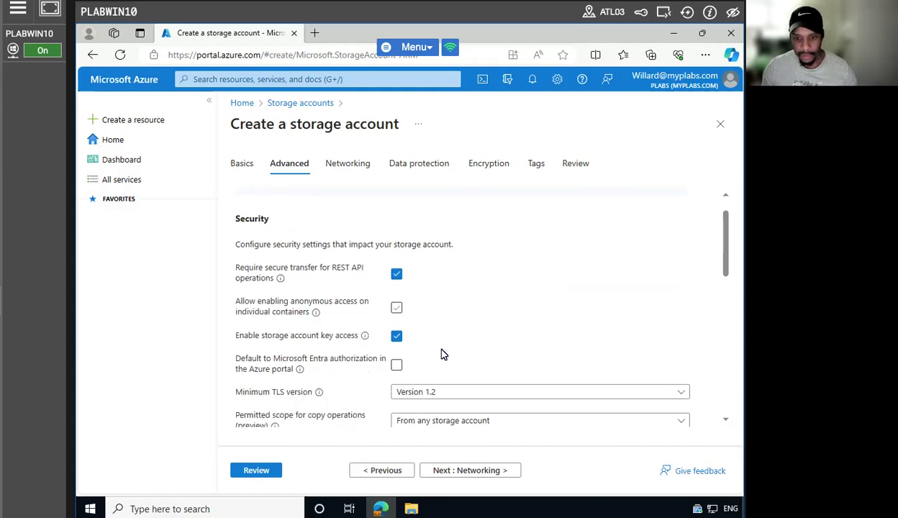
{"action": "scroll", "coordinate": [441, 353], "scroll_direction": "up", "scroll_amount": 1}
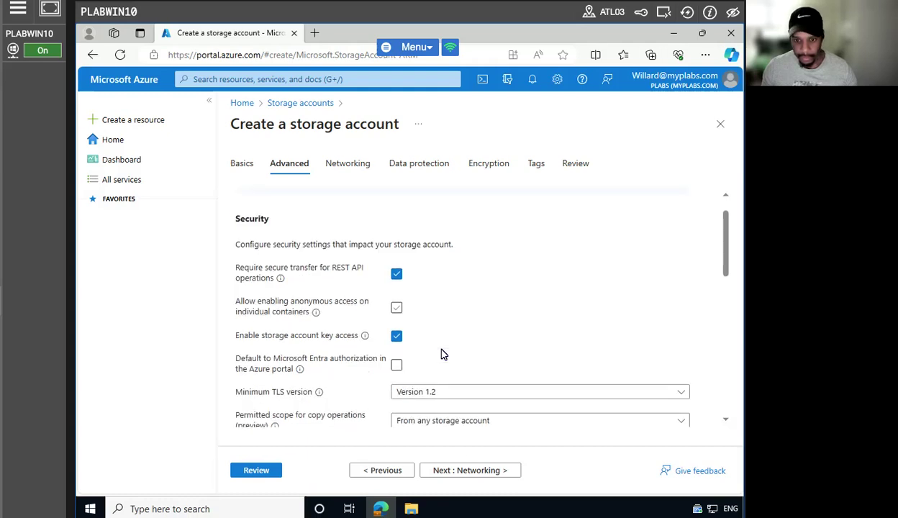
{"action": "scroll", "coordinate": [443, 353], "scroll_direction": "up", "scroll_amount": 1}
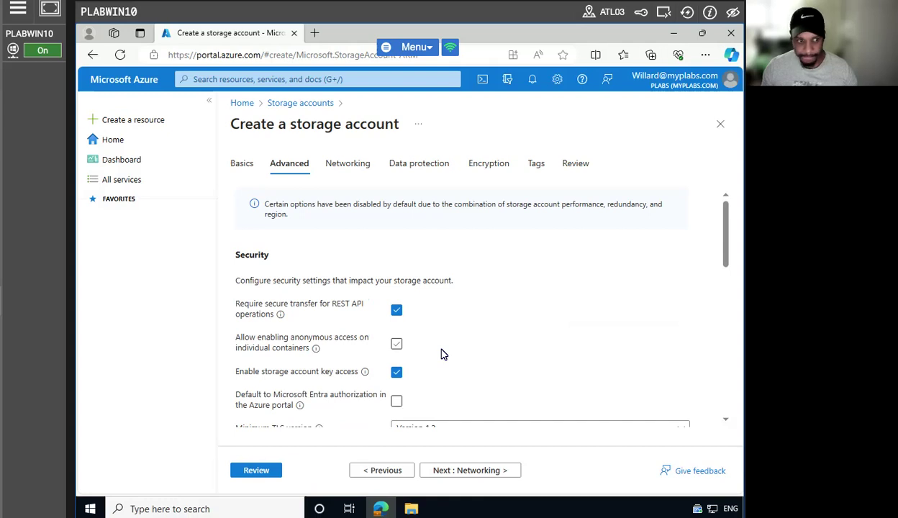
{"action": "scroll", "coordinate": [440, 354], "scroll_direction": "down", "scroll_amount": 1}
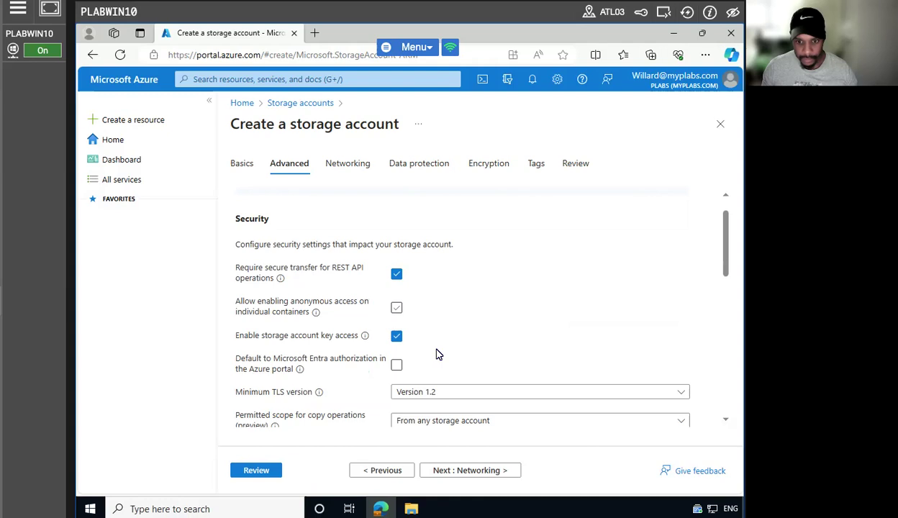
{"action": "scroll", "coordinate": [439, 354], "scroll_direction": "down", "scroll_amount": 2}
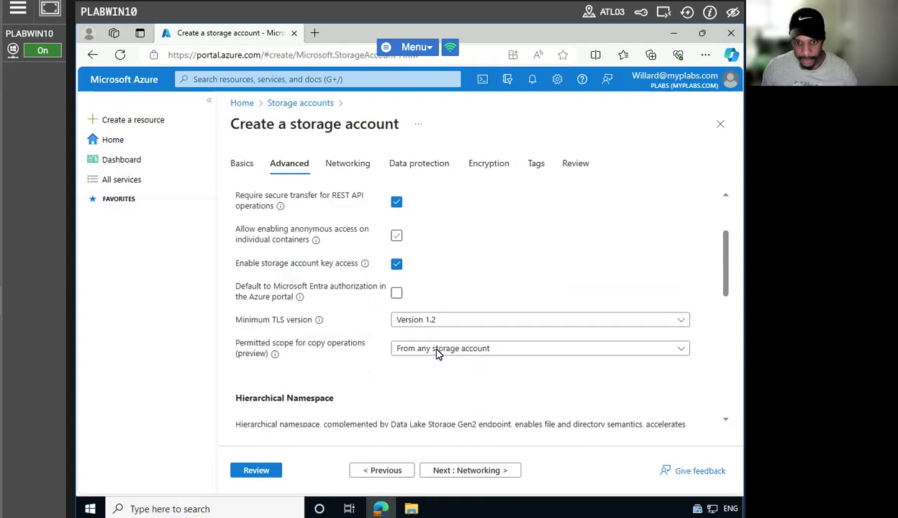
{"action": "scroll", "coordinate": [437, 354], "scroll_direction": "down", "scroll_amount": 5}
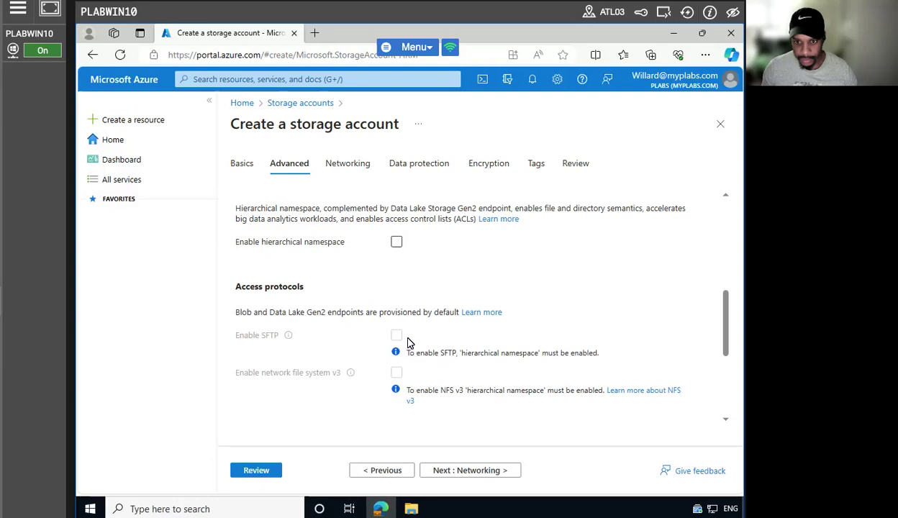
{"action": "scroll", "coordinate": [460, 343], "scroll_direction": "down", "scroll_amount": 3}
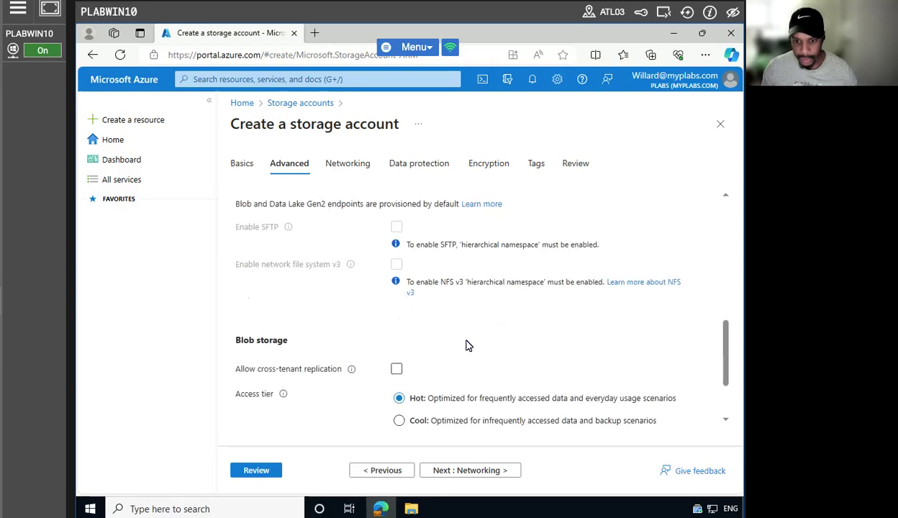
{"action": "scroll", "coordinate": [454, 348], "scroll_direction": "down", "scroll_amount": 2}
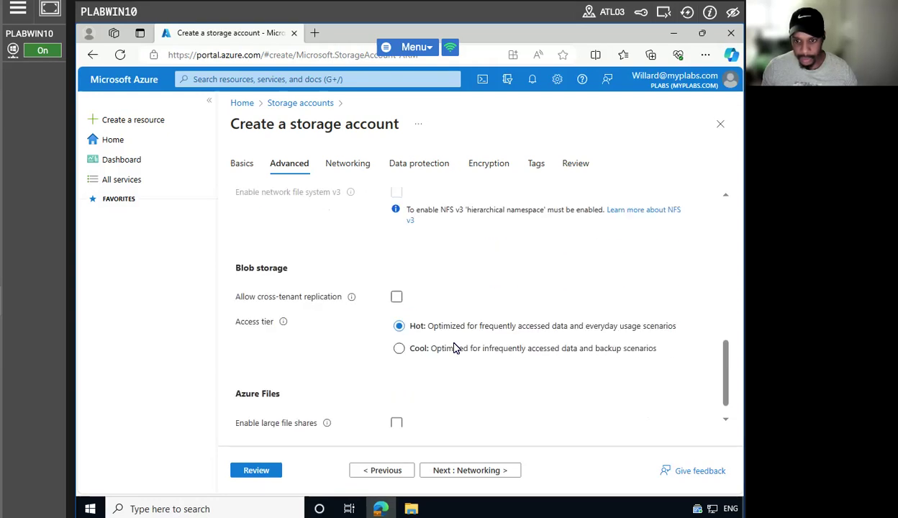
{"action": "scroll", "coordinate": [454, 348], "scroll_direction": "down", "scroll_amount": 1}
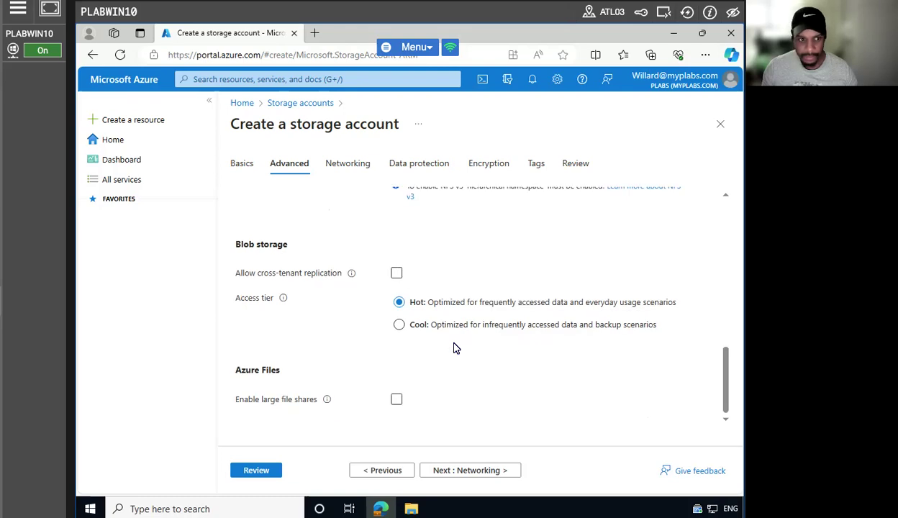
{"action": "scroll", "coordinate": [454, 348], "scroll_direction": "up", "scroll_amount": 1}
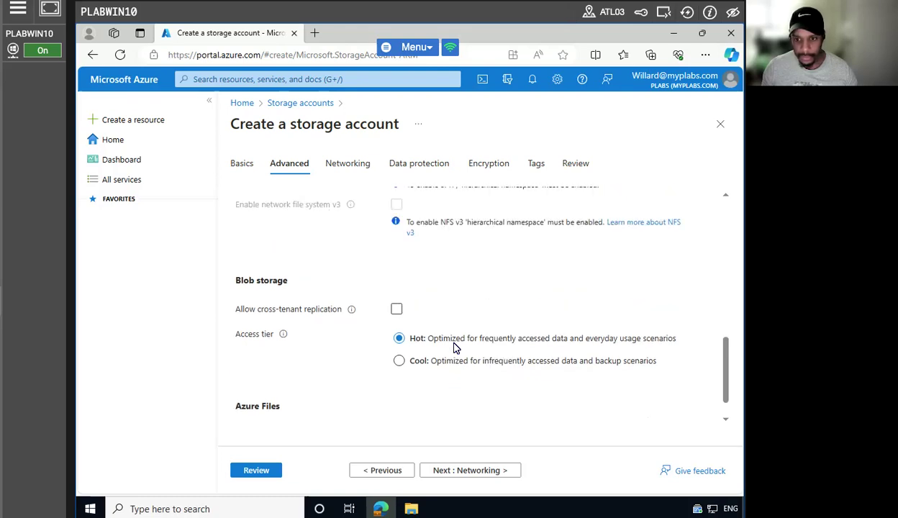
{"action": "left_click", "coordinate": [396, 310]}
Review the remaining Advanced settings, keeping the Hot access tier, and continue to Networking.
{"action": "scroll", "coordinate": [477, 317], "scroll_direction": "up", "scroll_amount": 3}
{"action": "scroll", "coordinate": [478, 317], "scroll_direction": "up", "scroll_amount": 5}
{"action": "scroll", "coordinate": [478, 317], "scroll_direction": "up", "scroll_amount": 1}
{"action": "scroll", "coordinate": [477, 314], "scroll_direction": "down", "scroll_amount": 2}
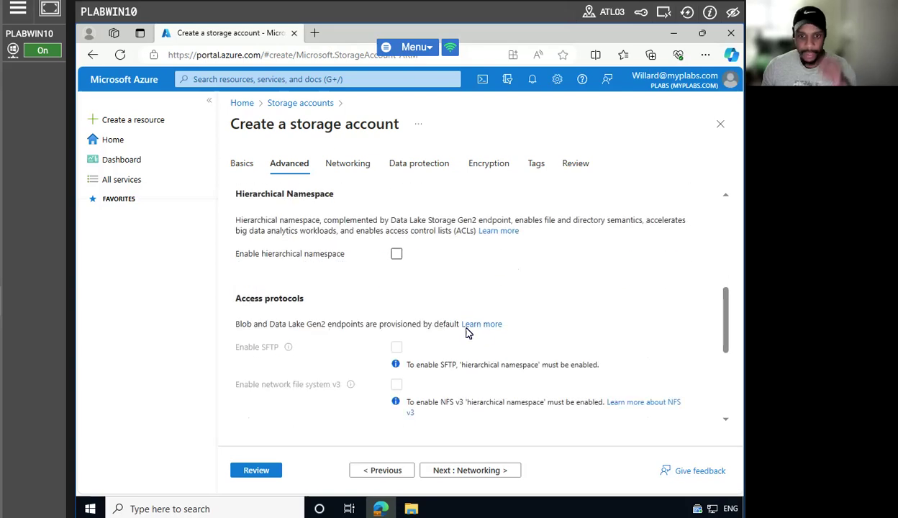
{"action": "scroll", "coordinate": [465, 332], "scroll_direction": "up", "scroll_amount": 1}
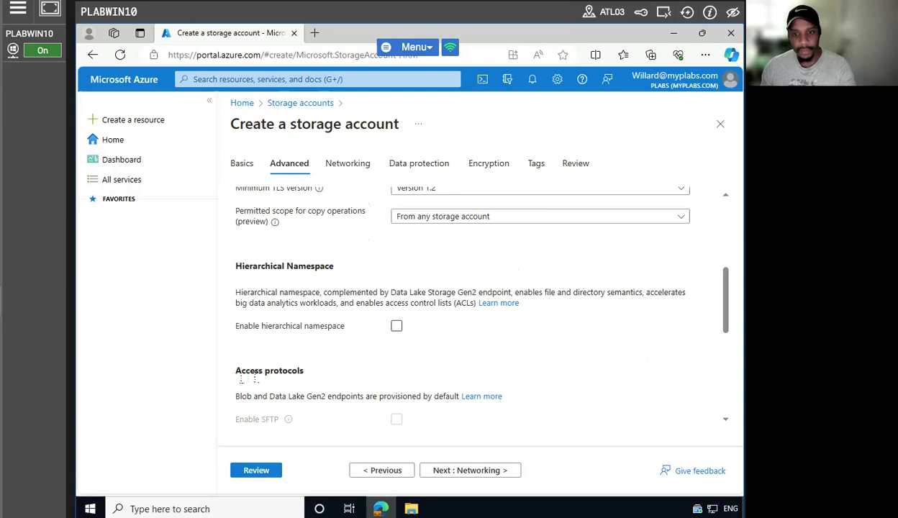
{"action": "scroll", "coordinate": [245, 376], "scroll_direction": "down", "scroll_amount": 4}
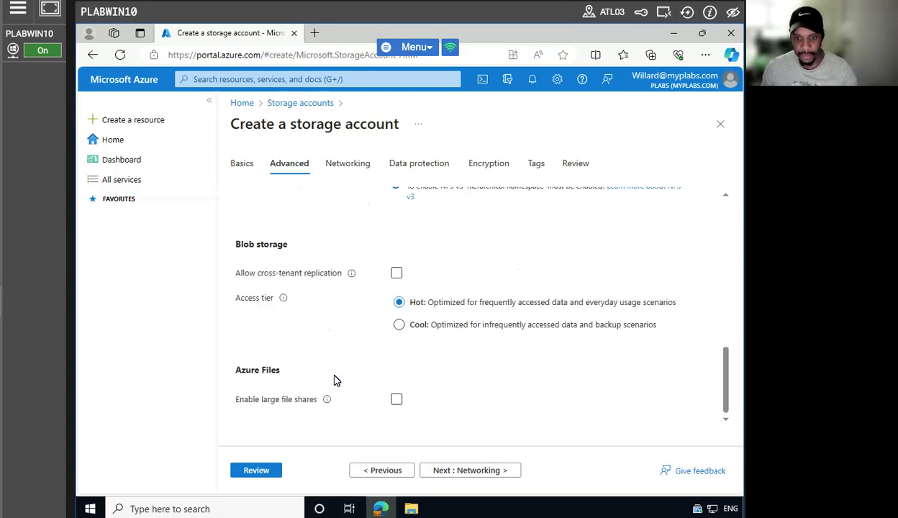
{"action": "scroll", "coordinate": [335, 380], "scroll_direction": "up", "scroll_amount": 3}
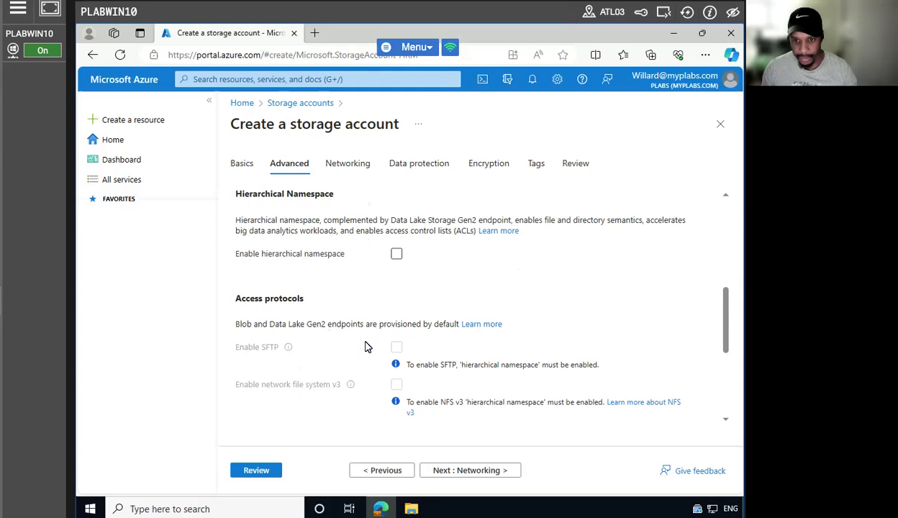
{"action": "scroll", "coordinate": [364, 348], "scroll_direction": "up", "scroll_amount": 3}
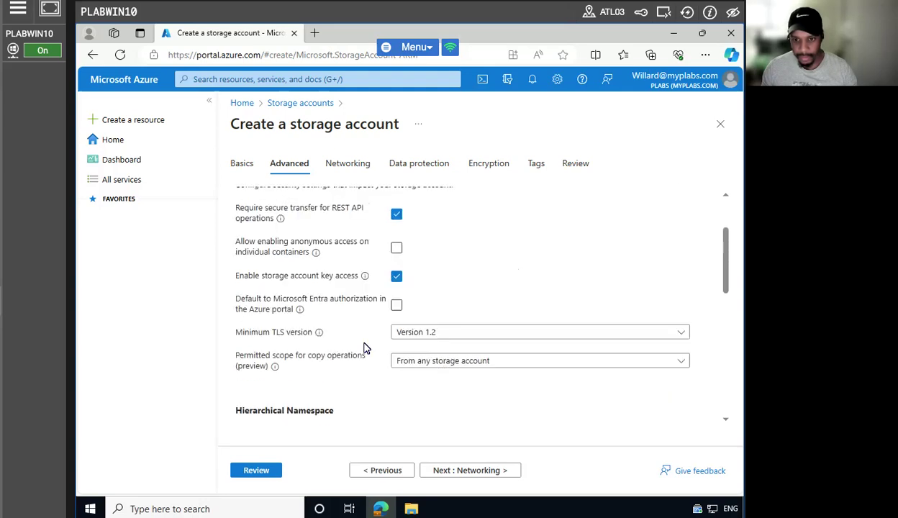
{"action": "scroll", "coordinate": [364, 347], "scroll_direction": "up", "scroll_amount": 1}
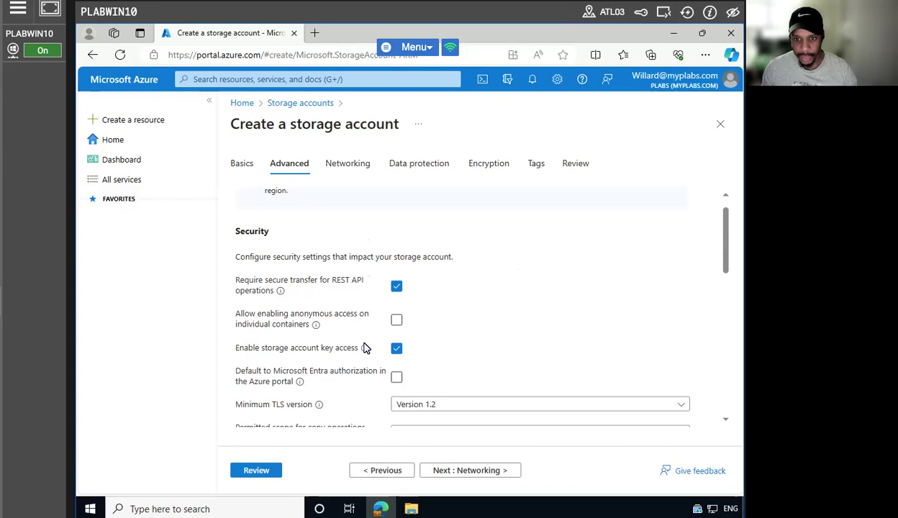
{"action": "scroll", "coordinate": [365, 348], "scroll_direction": "down", "scroll_amount": 1}
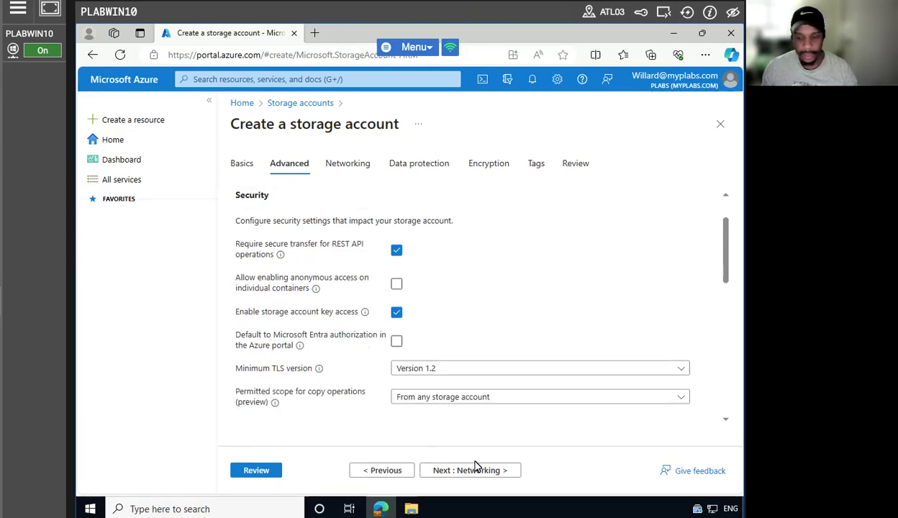
{"action": "scroll", "coordinate": [466, 416], "scroll_direction": "down", "scroll_amount": 1}
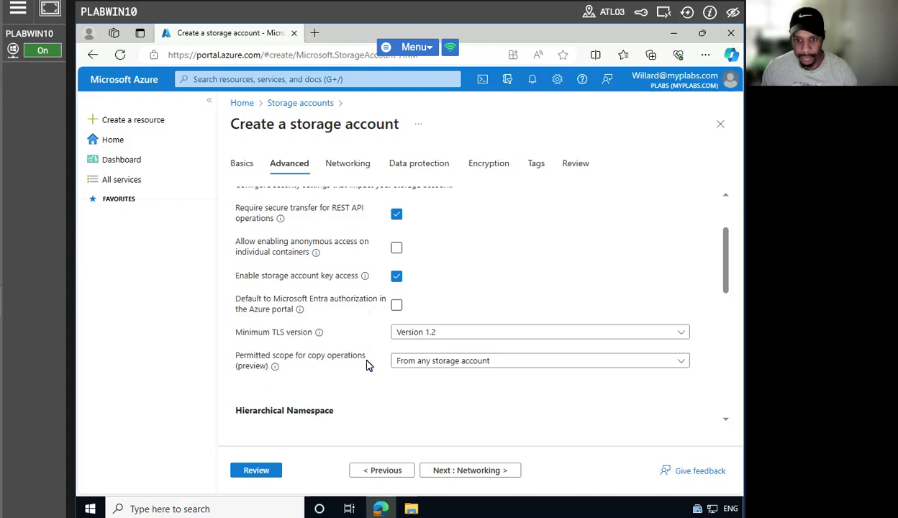
{"action": "scroll", "coordinate": [367, 365], "scroll_direction": "up", "scroll_amount": 1}
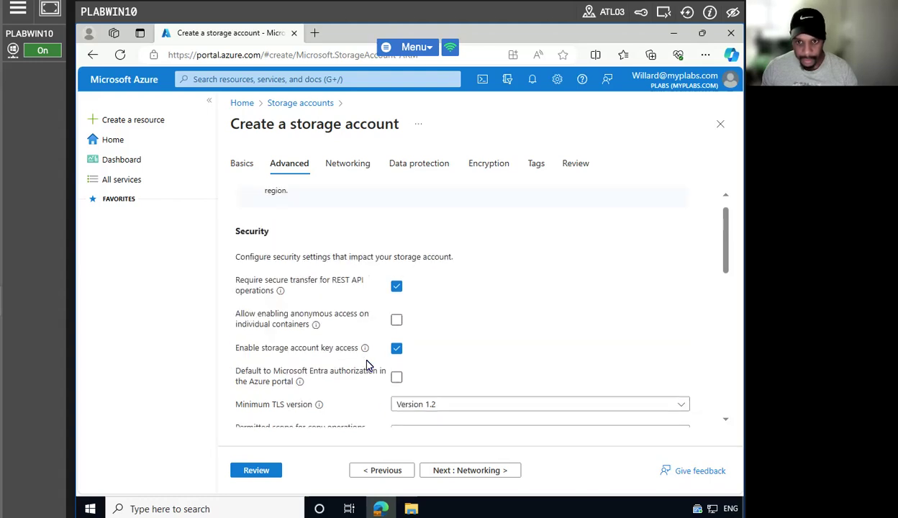
{"action": "scroll", "coordinate": [367, 365], "scroll_direction": "down", "scroll_amount": 1}
{"action": "scroll", "coordinate": [366, 365], "scroll_direction": "down", "scroll_amount": 3}
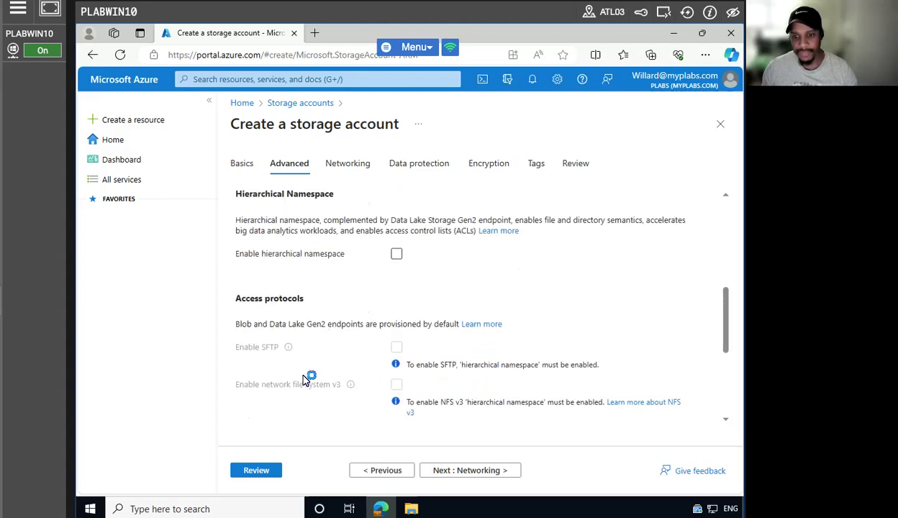
{"action": "scroll", "coordinate": [308, 375], "scroll_direction": "down", "scroll_amount": 2}
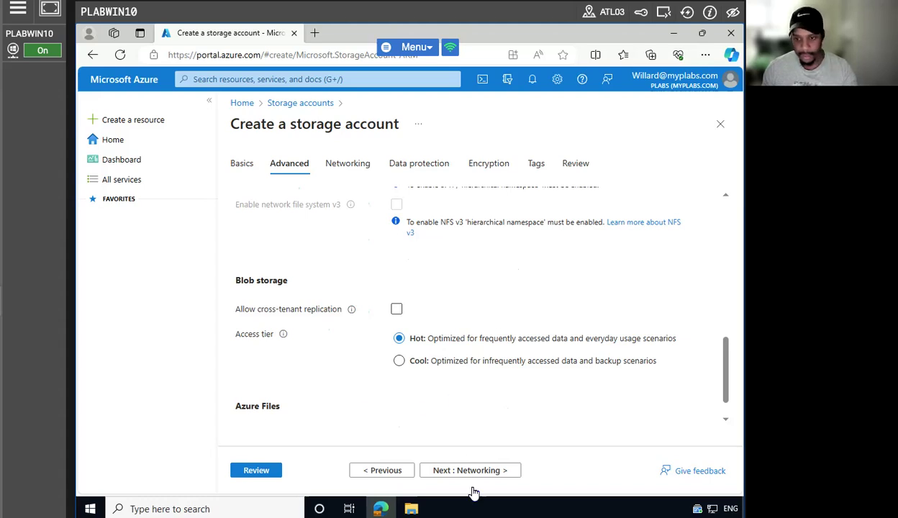
{"action": "left_click", "coordinate": [451, 472]}
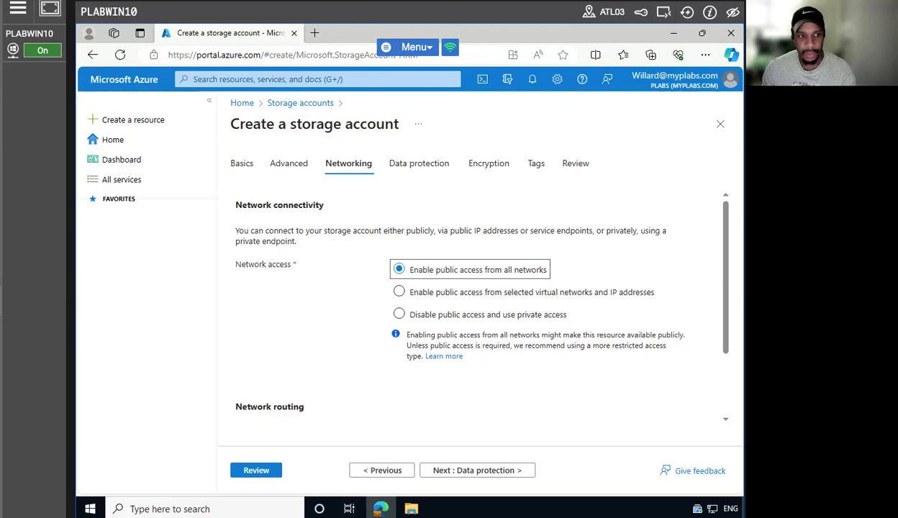
Keep public network access and enable point-in-time restore for containers with a 6-day maximum.
{"action": "scroll", "coordinate": [496, 397], "scroll_direction": "down", "scroll_amount": 1}
{"action": "scroll", "coordinate": [497, 396], "scroll_direction": "down", "scroll_amount": 1}
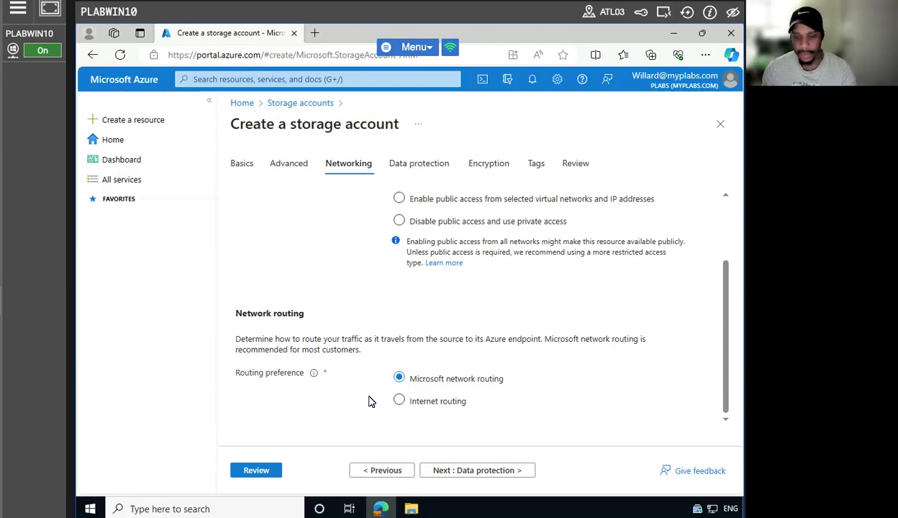
{"action": "left_click", "coordinate": [471, 470]}
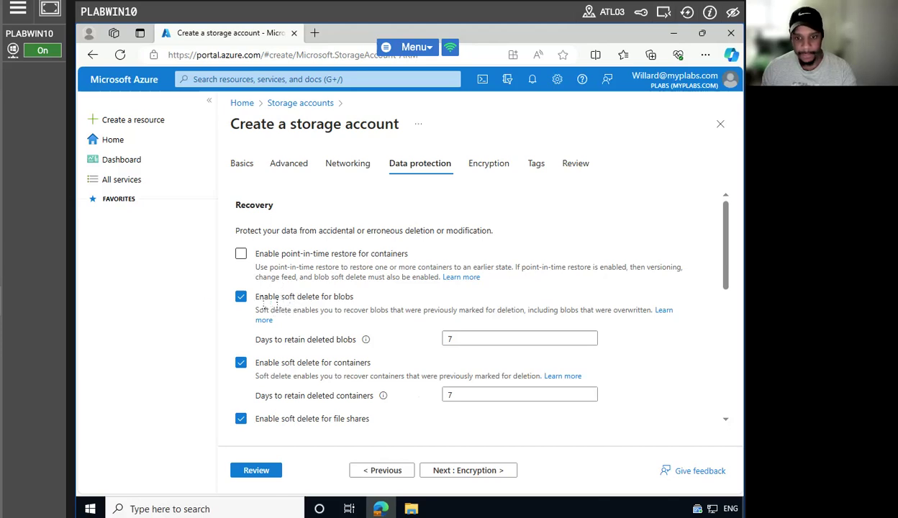
{"action": "scroll", "coordinate": [277, 302], "scroll_direction": "down", "scroll_amount": 1}
{"action": "scroll", "coordinate": [281, 313], "scroll_direction": "down", "scroll_amount": 1}
{"action": "scroll", "coordinate": [282, 311], "scroll_direction": "up", "scroll_amount": 1}
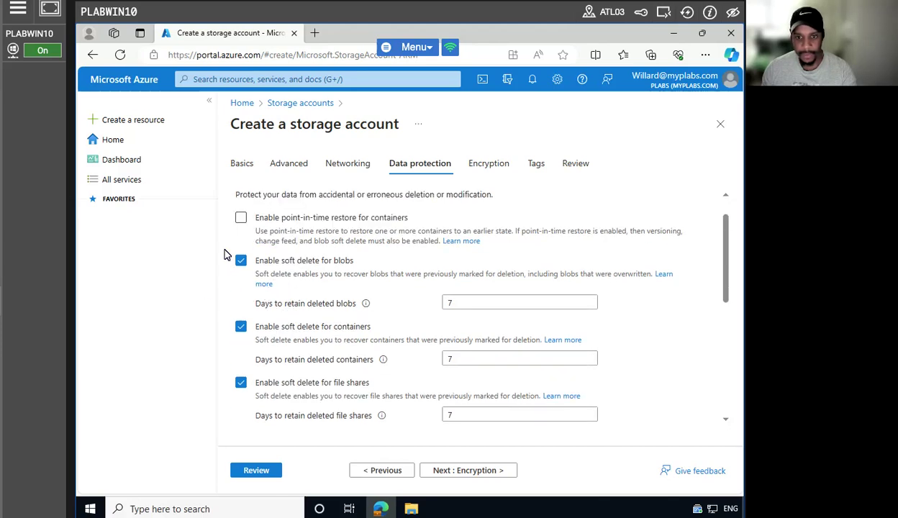
{"action": "left_click", "coordinate": [240, 221]}
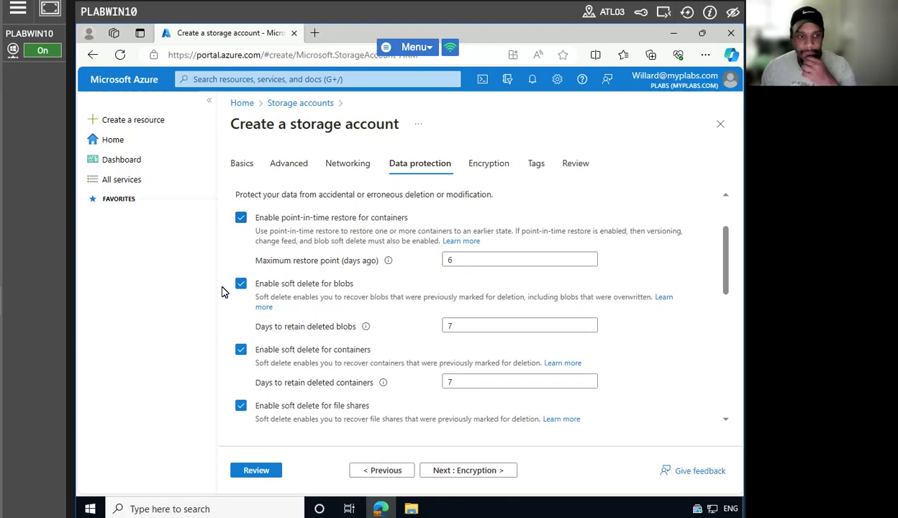
Validate and review the cloudplusstorage00 summary, then create the storage account.
{"action": "left_click", "coordinate": [254, 469]}
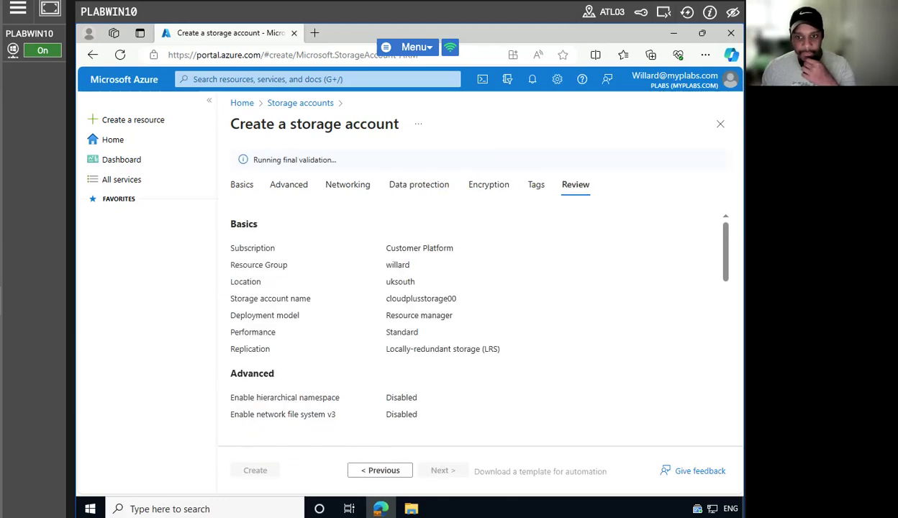
{"action": "scroll", "coordinate": [495, 367], "scroll_direction": "down", "scroll_amount": 3}
{"action": "scroll", "coordinate": [495, 369], "scroll_direction": "down", "scroll_amount": 5}
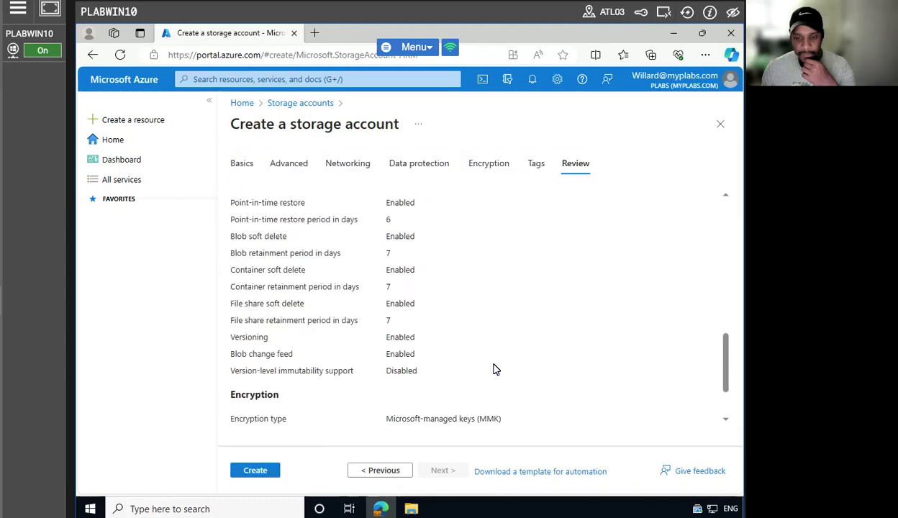
{"action": "scroll", "coordinate": [493, 369], "scroll_direction": "down", "scroll_amount": 2}
{"action": "left_click", "coordinate": [253, 470]}
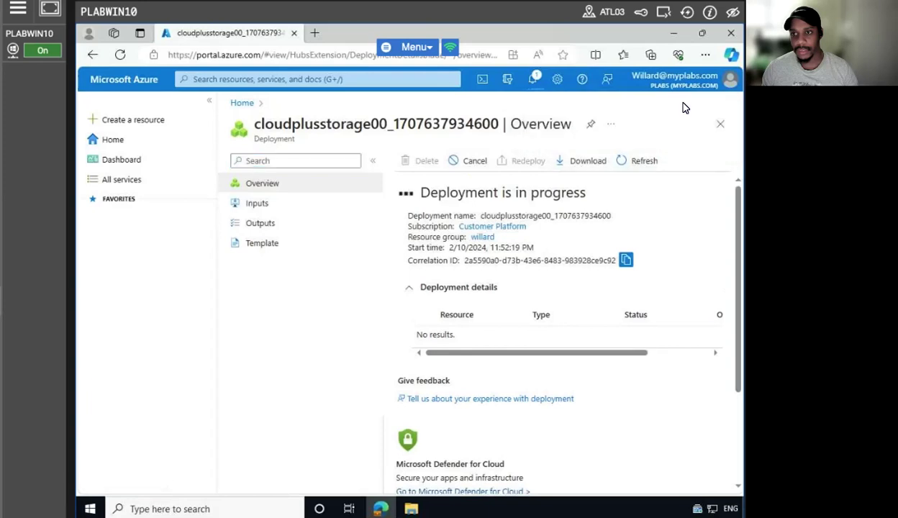
Dismiss all portal notifications while the cloudplusstorage00 deployment finishes.
{"action": "left_click", "coordinate": [533, 78]}
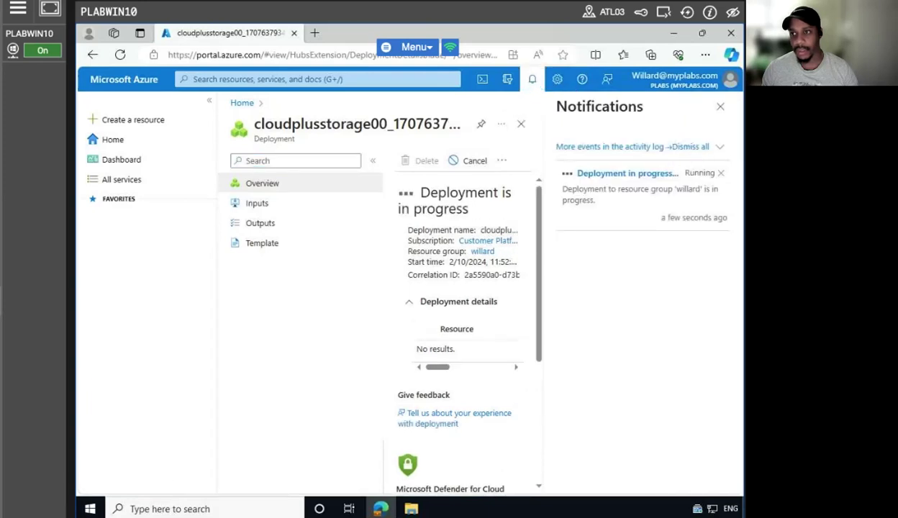
{"action": "left_click", "coordinate": [687, 148]}
{"action": "left_click", "coordinate": [719, 109]}
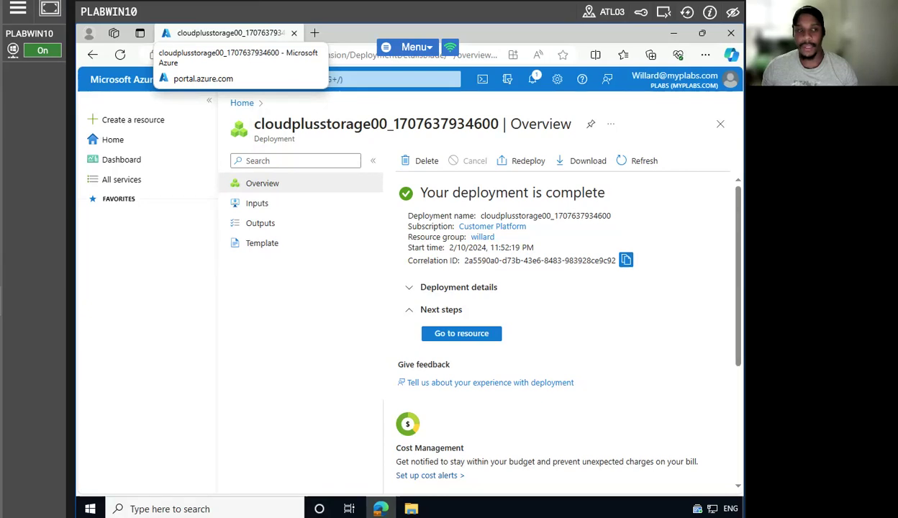
Go to the cloudplusstorage00 resource and dismiss the Edge search feedback prompt.
{"action": "left_click", "coordinate": [491, 336]}
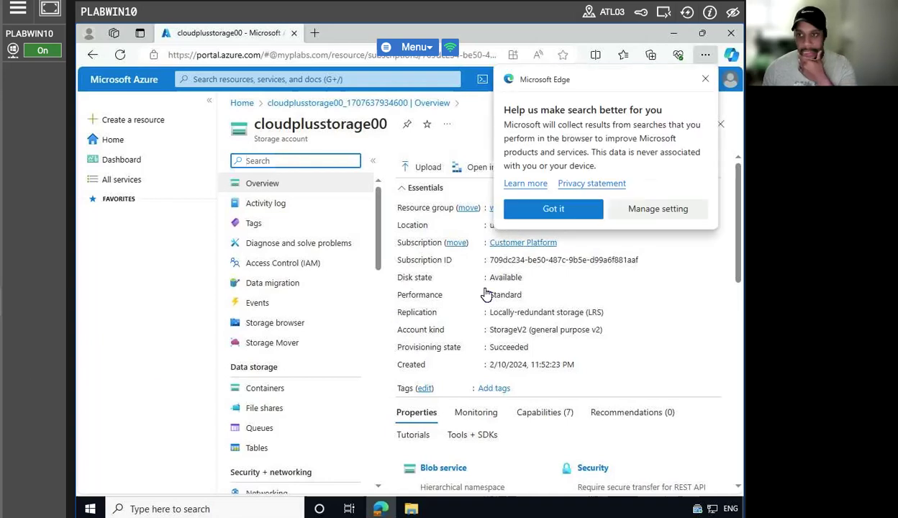
{"action": "left_click", "coordinate": [541, 209]}
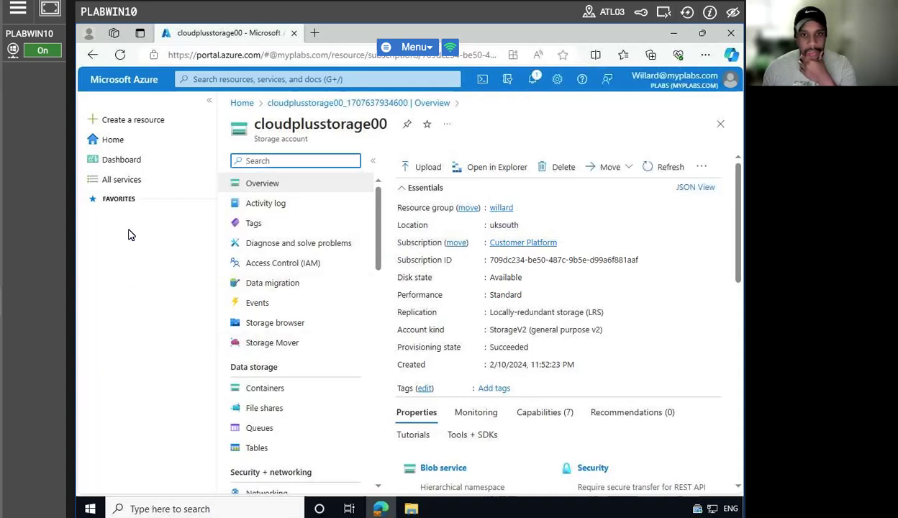
{"action": "left_click", "coordinate": [120, 80]}
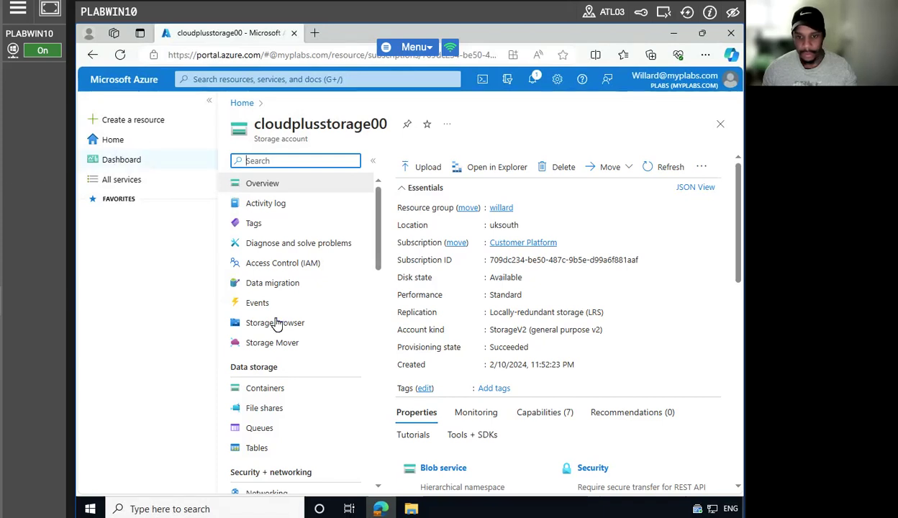
Filter the containers by prefix cloudpluscontainer, find none, and begin adding a container.
{"action": "left_click", "coordinate": [272, 393]}
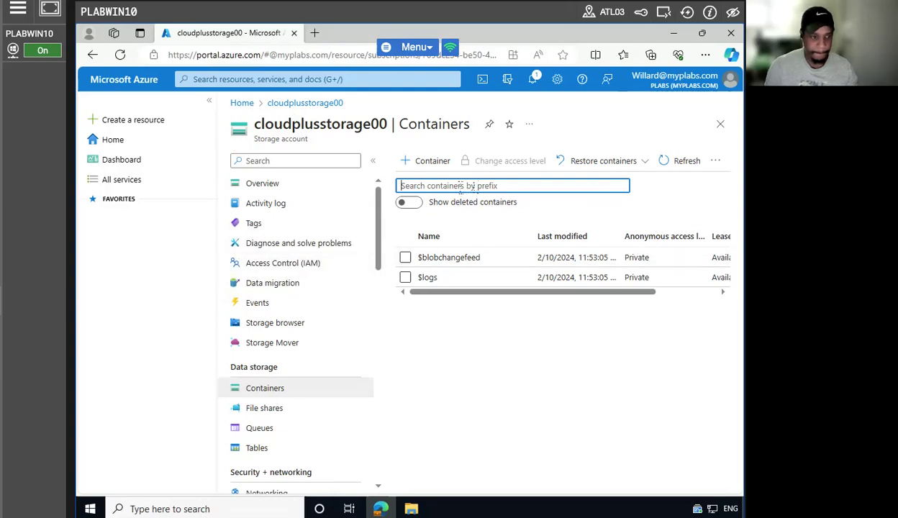
{"action": "type", "text": "cloudpluscontainer"}
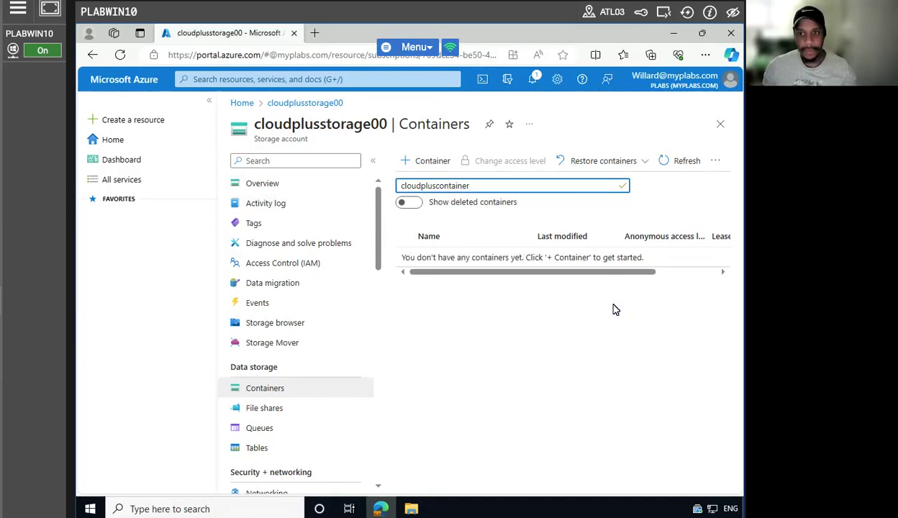
{"action": "left_click", "coordinate": [408, 159]}
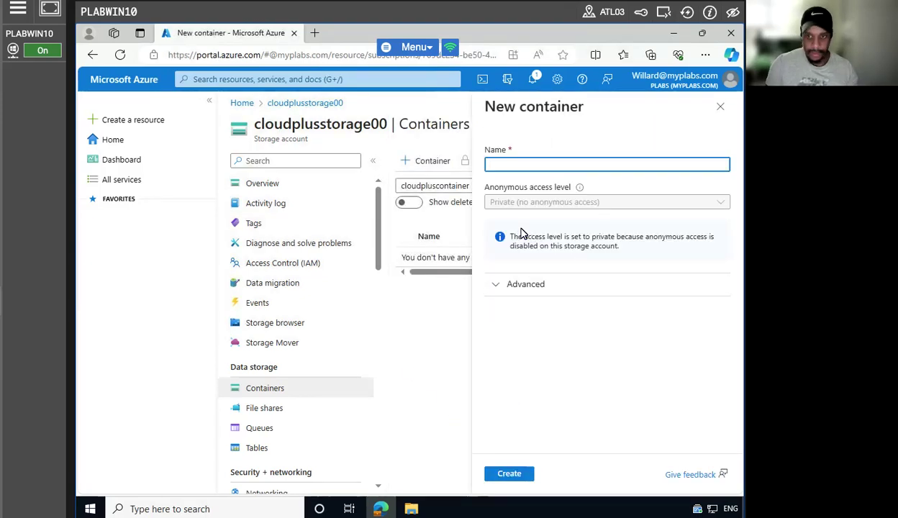
Copy cloudpluscontainer from the filter into the Name field and create the private container.
{"action": "left_click", "coordinate": [418, 188]}
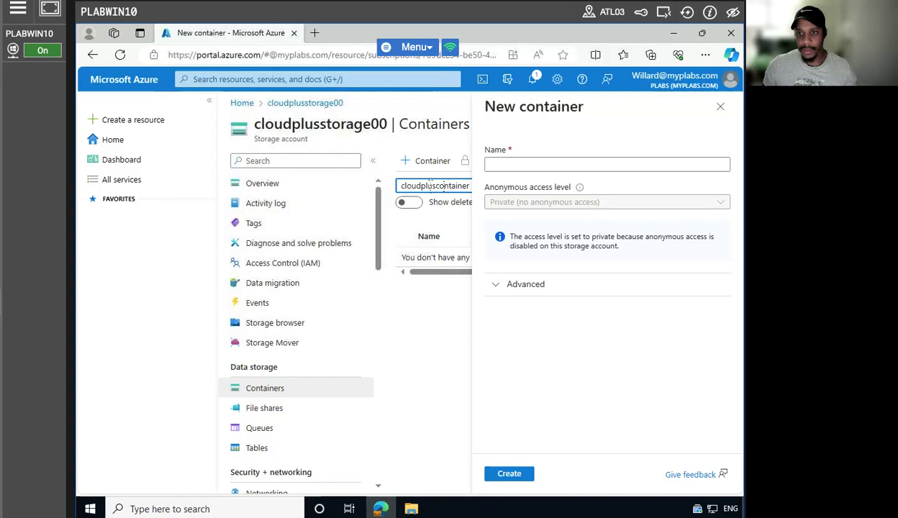
{"action": "double_click", "coordinate": [444, 185]}
{"action": "right_click", "coordinate": [432, 186]}
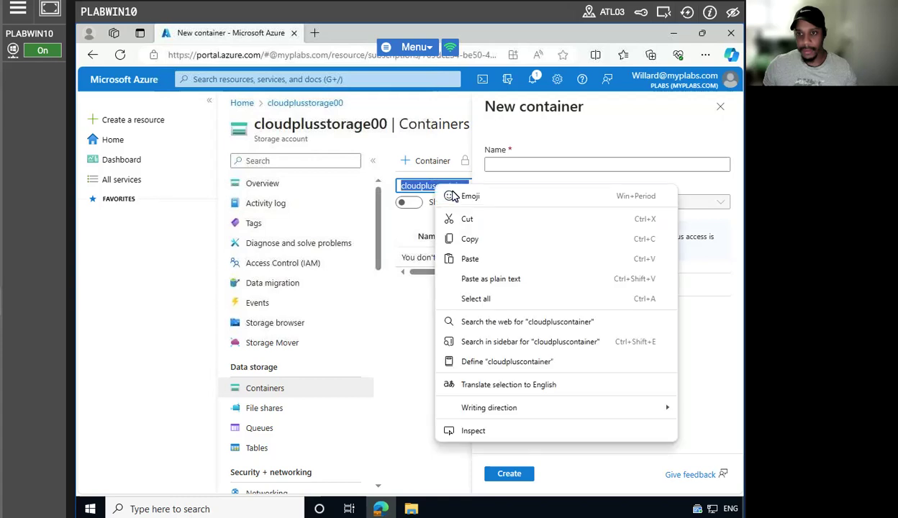
{"action": "left_click", "coordinate": [459, 232]}
{"action": "left_click", "coordinate": [511, 165]}
{"action": "right_click", "coordinate": [511, 165]}
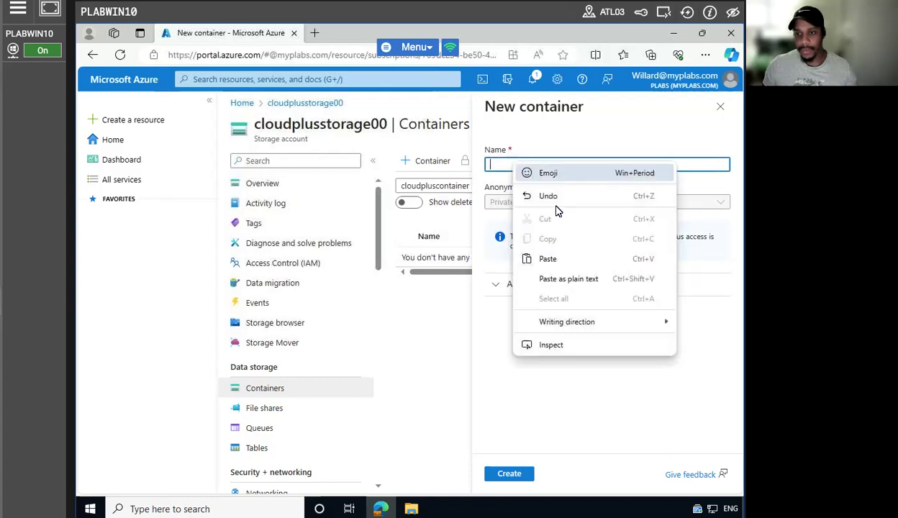
{"action": "left_click", "coordinate": [547, 253]}
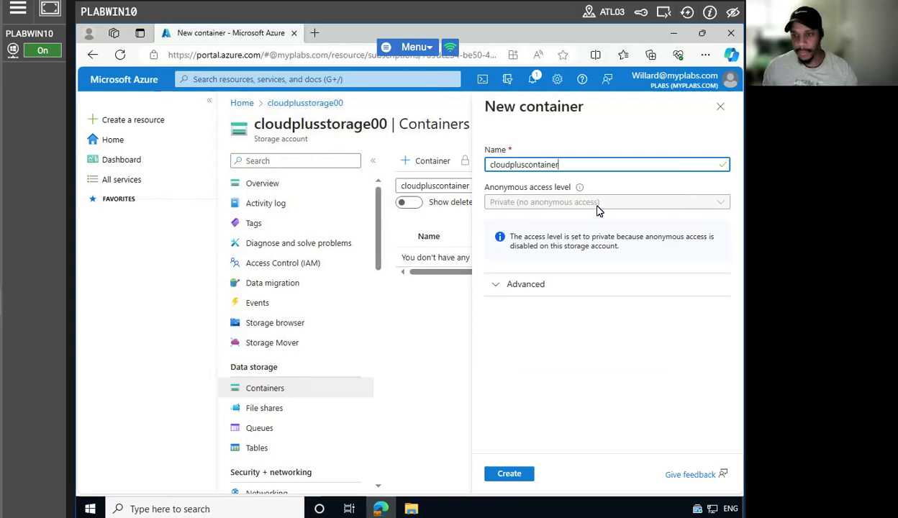
{"action": "left_click", "coordinate": [512, 285]}
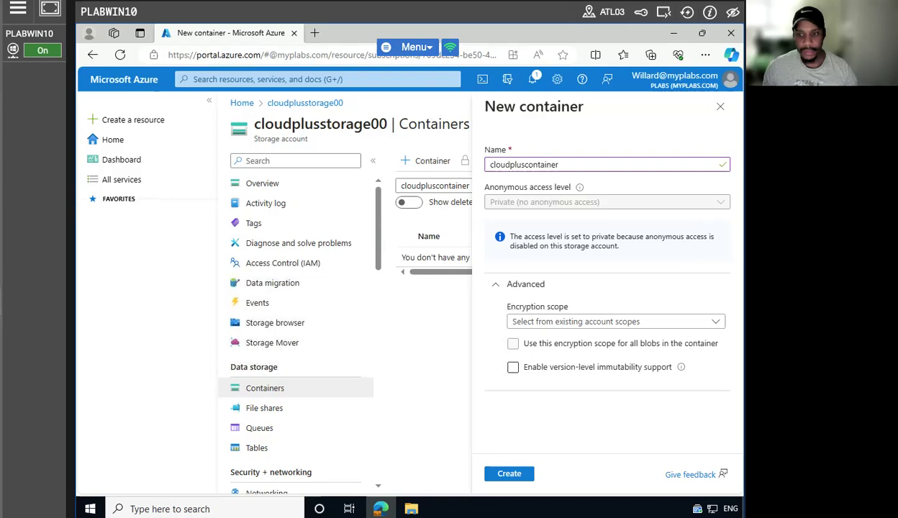
{"action": "left_click", "coordinate": [509, 464]}
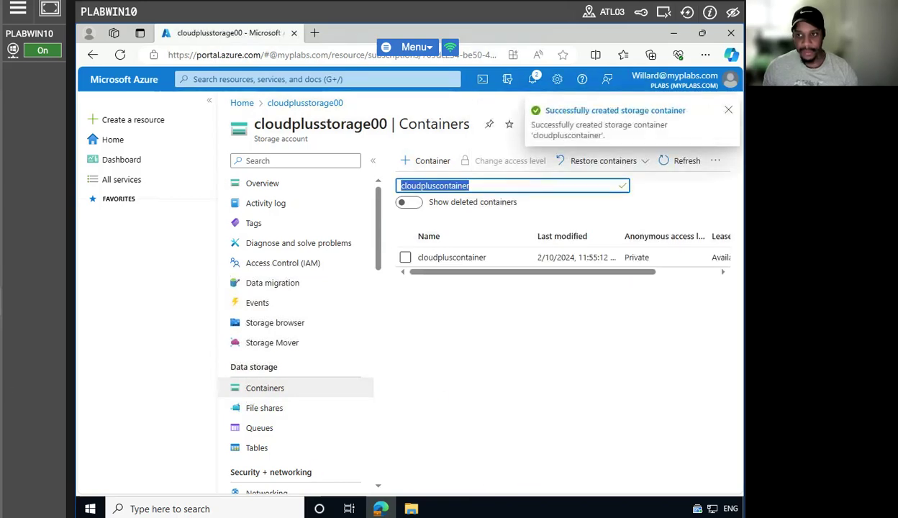
{"action": "left_click", "coordinate": [728, 110]}
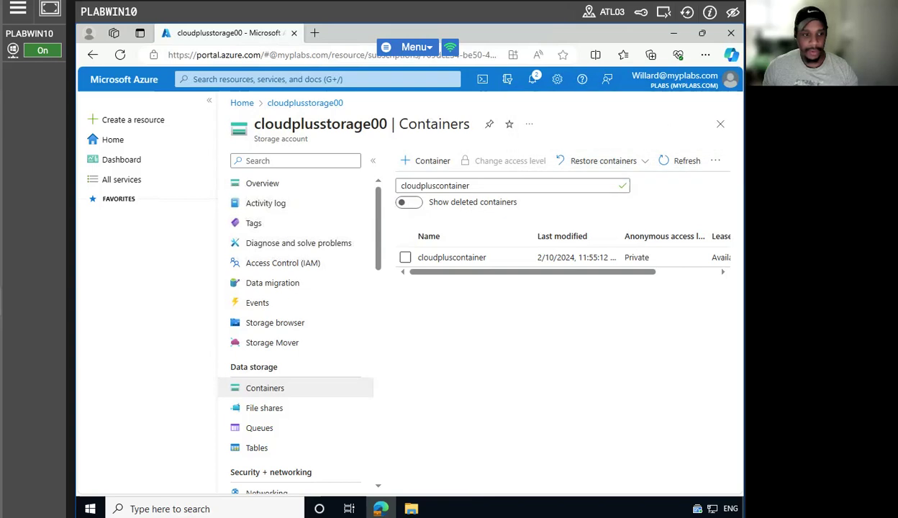
Open cloudpluscontainer, refresh its blob list and scroll the columns to confirm no blobs.
{"action": "left_click", "coordinate": [468, 258]}
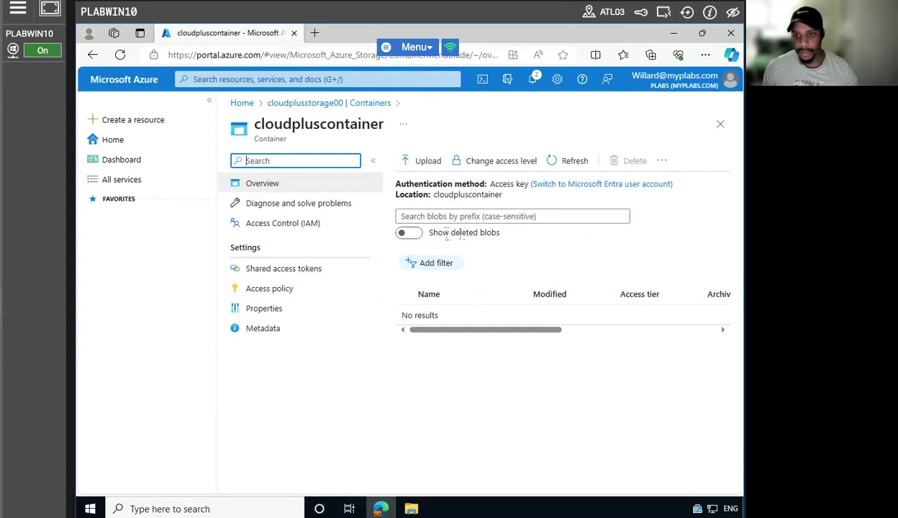
{"action": "left_click", "coordinate": [576, 163]}
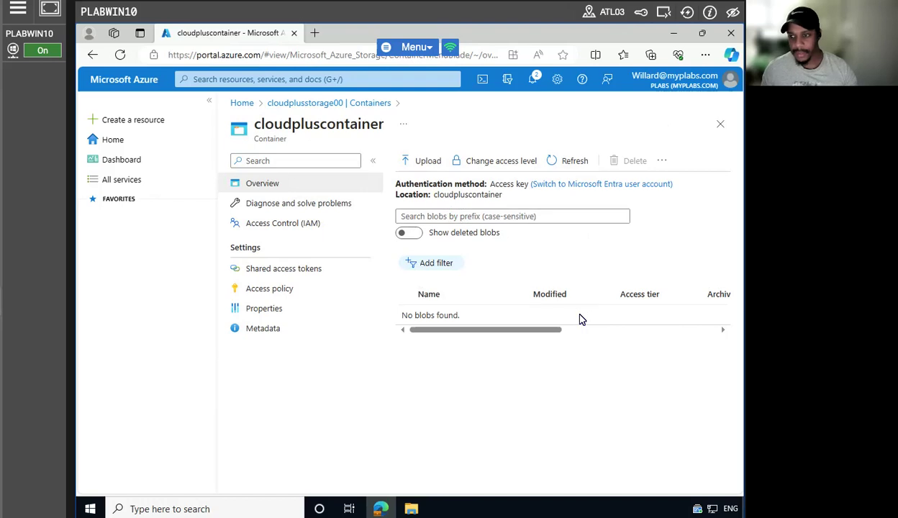
{"action": "left_click_drag", "start_coordinate": [528, 330], "coordinate": [682, 331]}
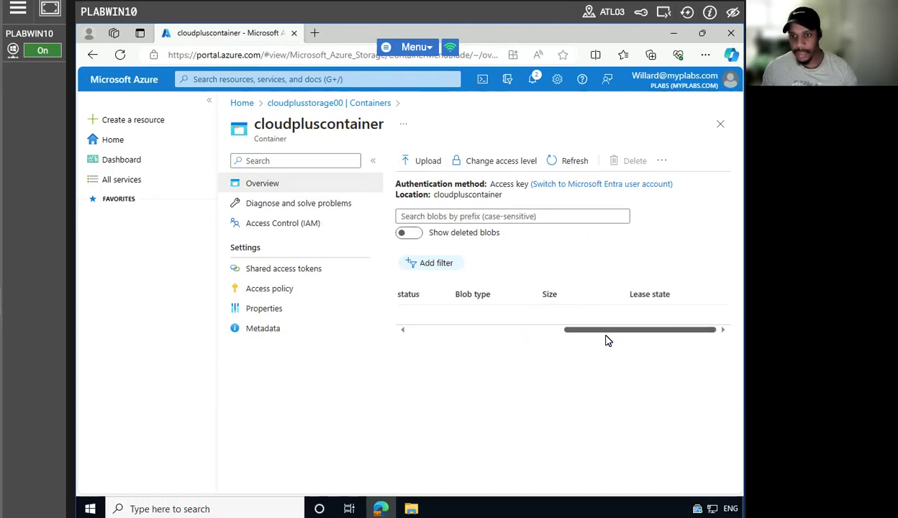
{"action": "left_click_drag", "start_coordinate": [607, 331], "coordinate": [363, 338]}
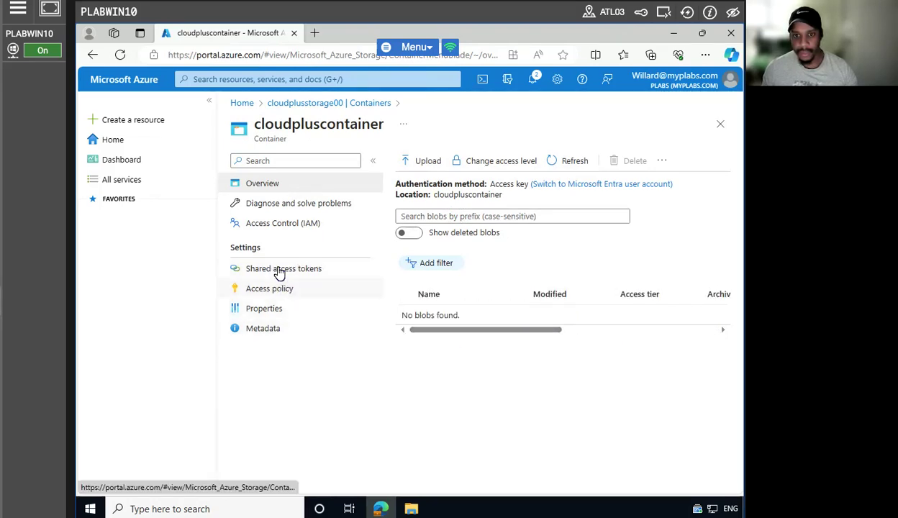
Open the blob upload form, check its advanced options (Block blob, 4 MiB, Hot), and browse for a file.
{"action": "left_click", "coordinate": [419, 161]}
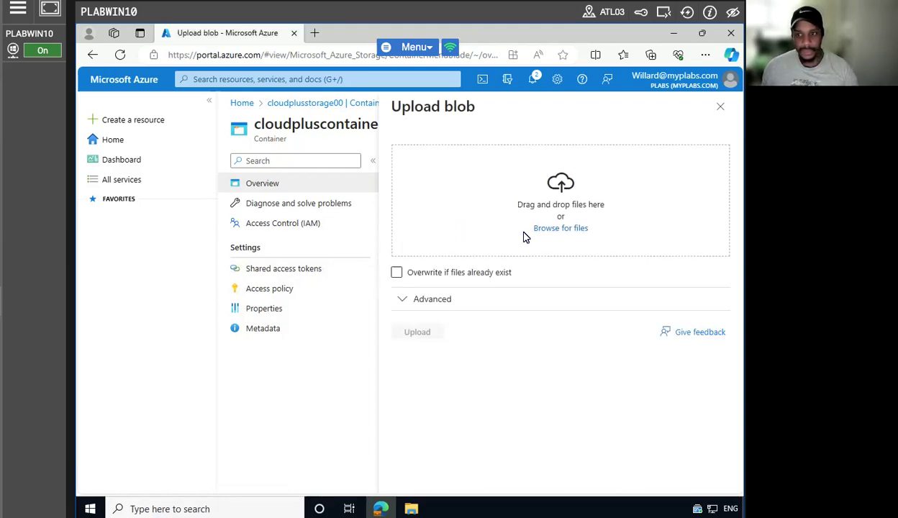
{"action": "left_click", "coordinate": [432, 303]}
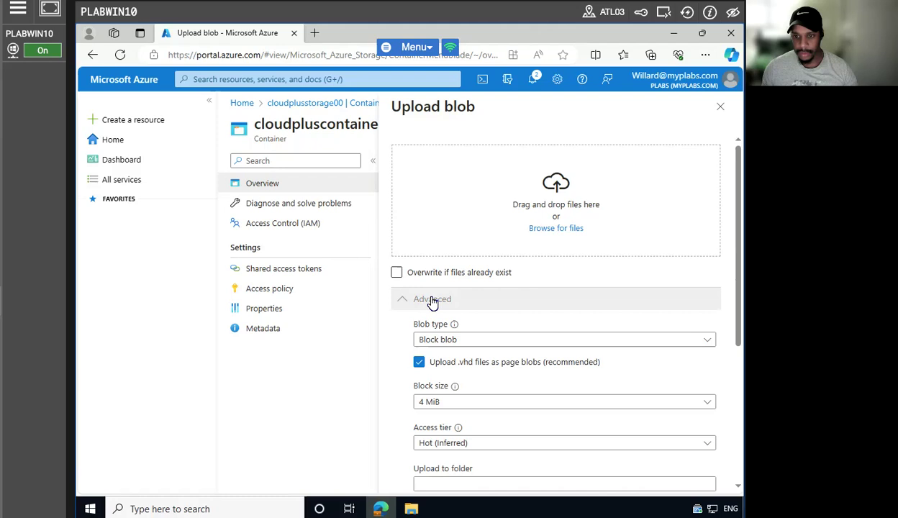
{"action": "scroll", "coordinate": [531, 379], "scroll_direction": "down", "scroll_amount": 1}
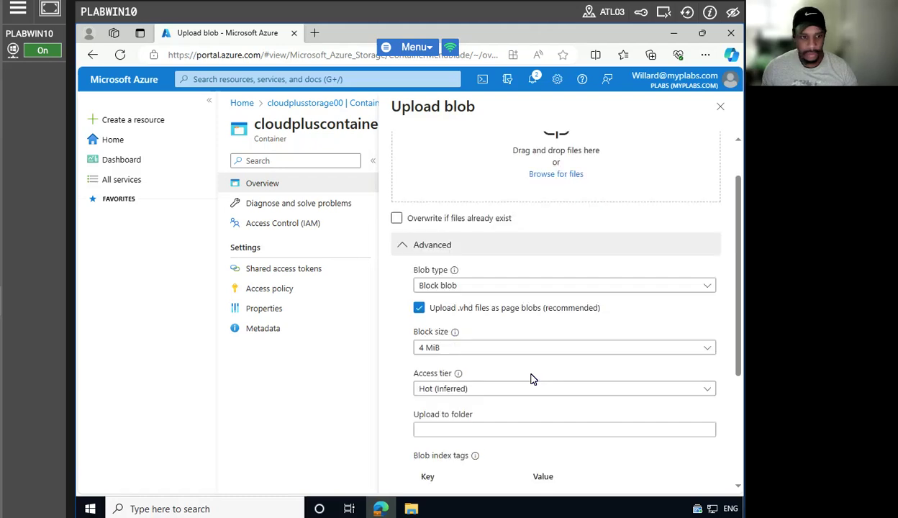
{"action": "scroll", "coordinate": [531, 379], "scroll_direction": "down", "scroll_amount": 1}
{"action": "scroll", "coordinate": [531, 379], "scroll_direction": "up", "scroll_amount": 2}
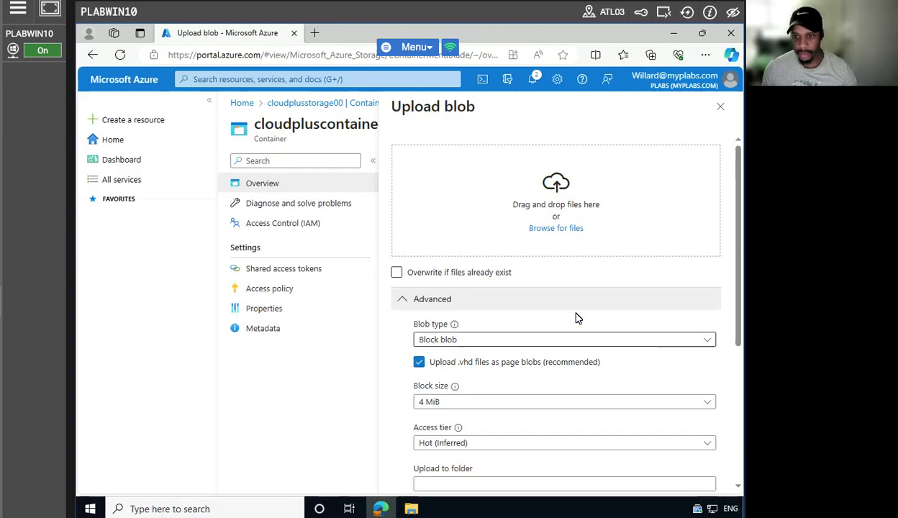
{"action": "scroll", "coordinate": [573, 349], "scroll_direction": "down", "scroll_amount": 1}
{"action": "scroll", "coordinate": [573, 349], "scroll_direction": "down", "scroll_amount": 1}
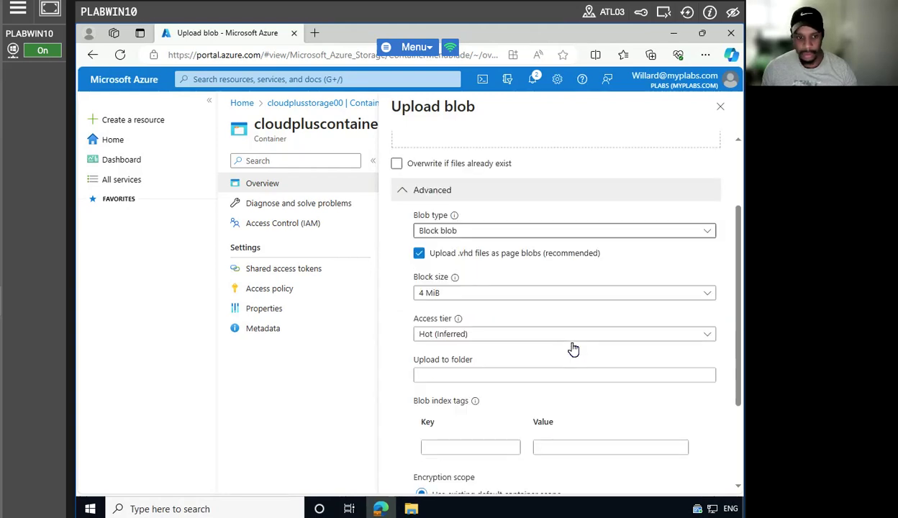
{"action": "scroll", "coordinate": [574, 349], "scroll_direction": "down", "scroll_amount": 2}
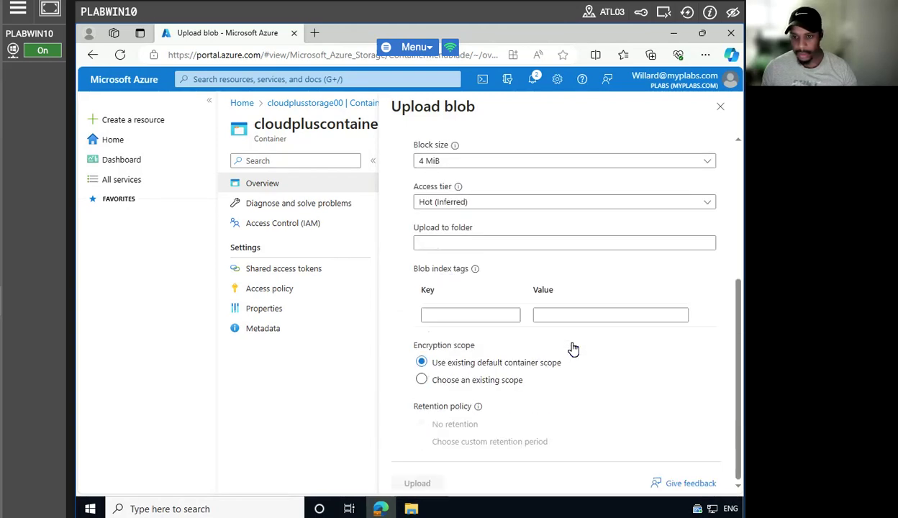
{"action": "scroll", "coordinate": [574, 349], "scroll_direction": "up", "scroll_amount": 4}
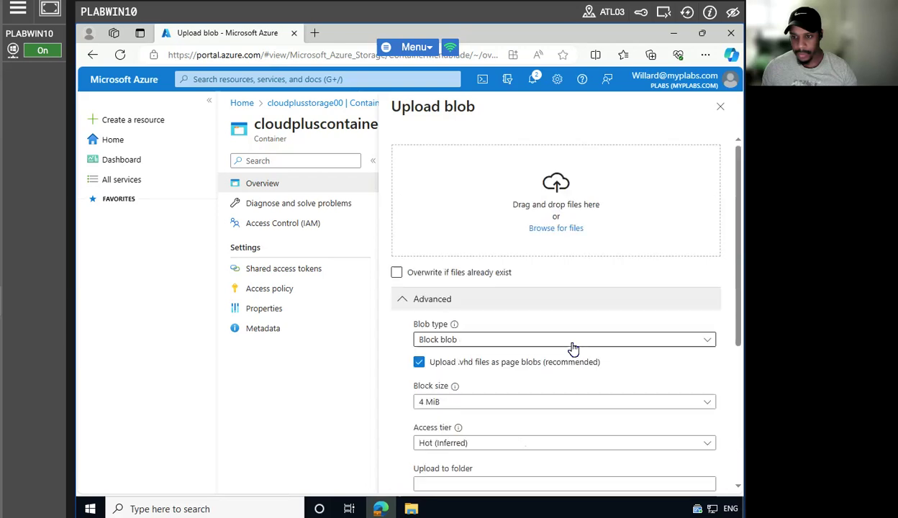
{"action": "left_click", "coordinate": [536, 230]}
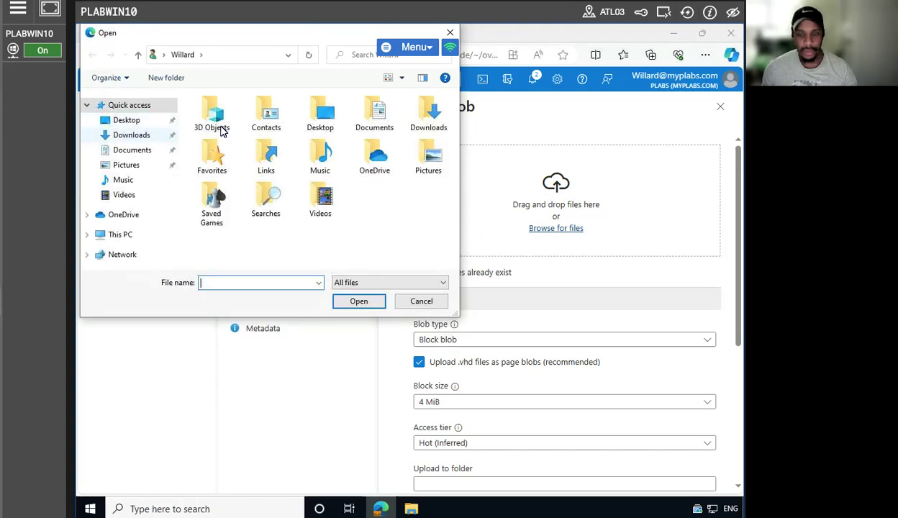
Create a new blank text document on the Desktop from the file-open dialog.
{"action": "left_click", "coordinate": [449, 35]}
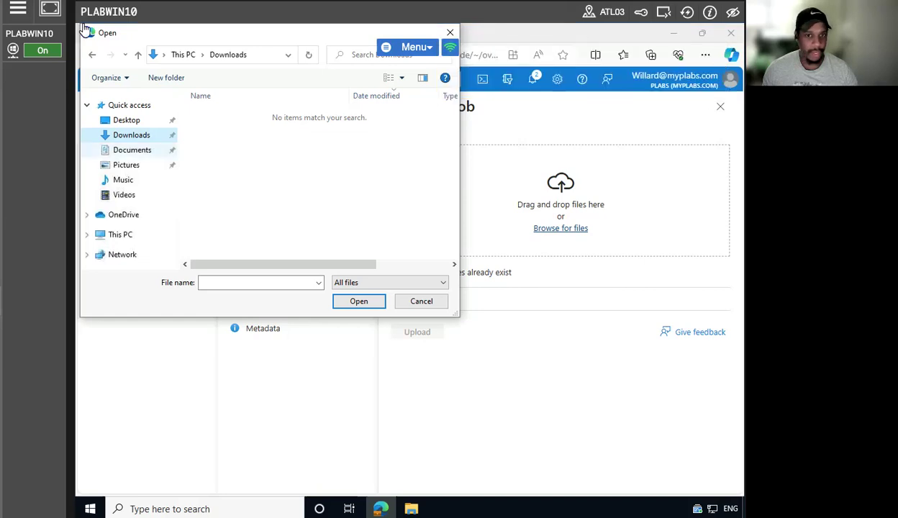
{"action": "left_click", "coordinate": [128, 122]}
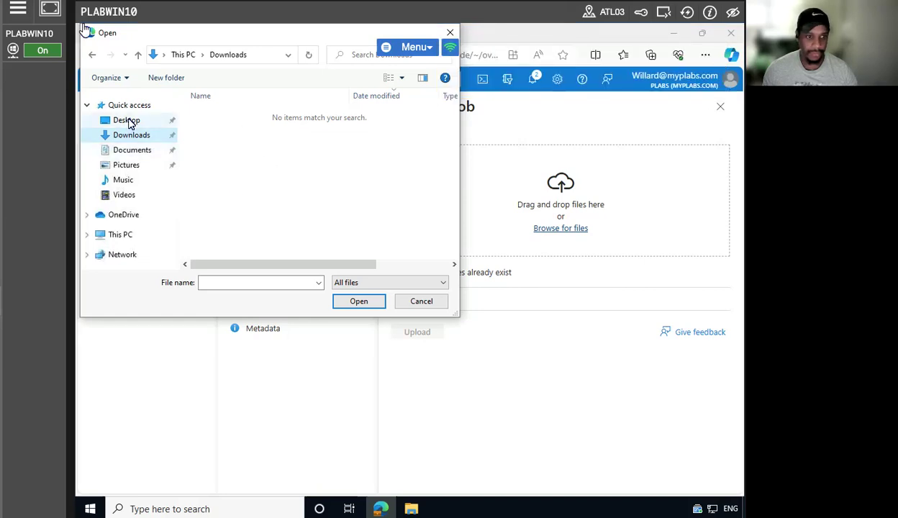
{"action": "right_click", "coordinate": [348, 187]}
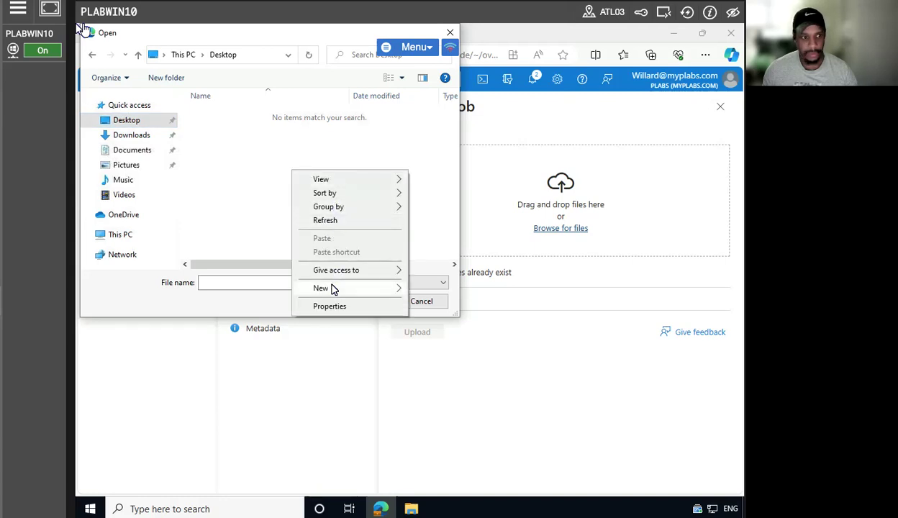
{"action": "mouse_move", "coordinate": [333, 289]}
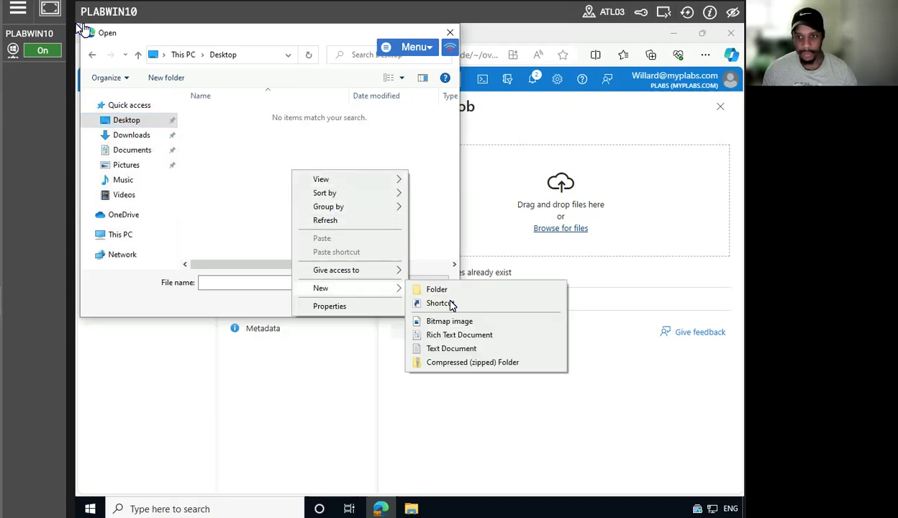
{"action": "left_click", "coordinate": [446, 347]}
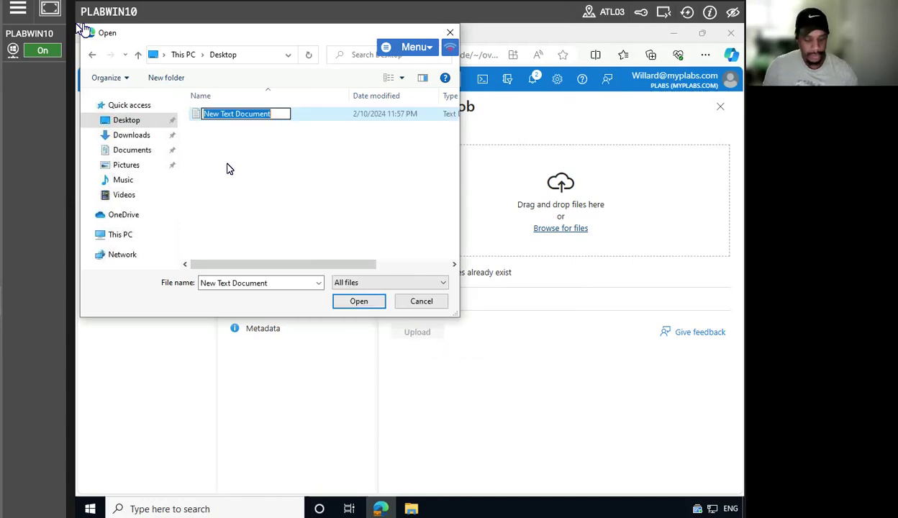
Name the new text file Example and pick it as the file to upload.
{"action": "type", "text": "xamle"}
{"action": "key", "text": "BackSpace"}
{"action": "key", "text": "BackSpace"}
{"action": "key", "text": "BackSpace"}
{"action": "key", "text": "BackSpace"}
{"action": "key", "text": "BackSpace"}
{"action": "type", "text": "EXAMPE"}
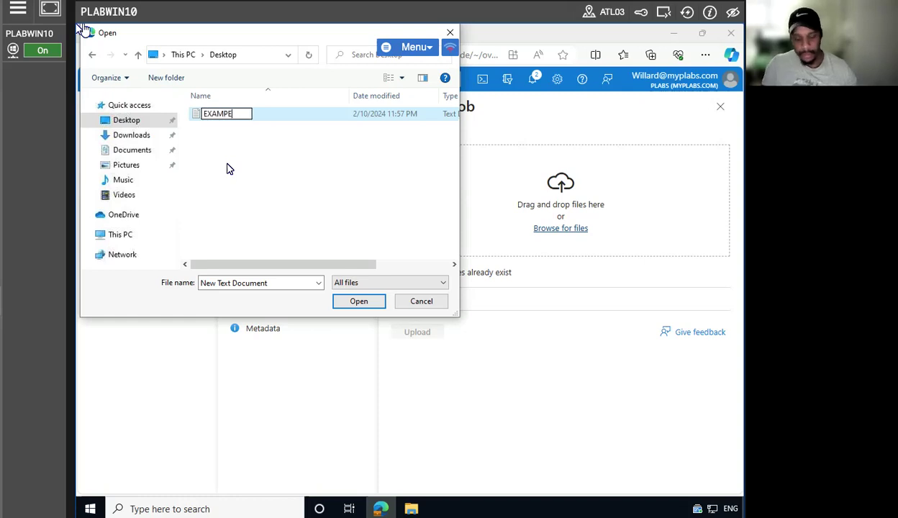
{"action": "key", "text": "BackSpace"}
{"action": "key", "text": "BackSpace"}
{"action": "key", "text": "BackSpace"}
{"action": "key", "text": "BackSpace"}
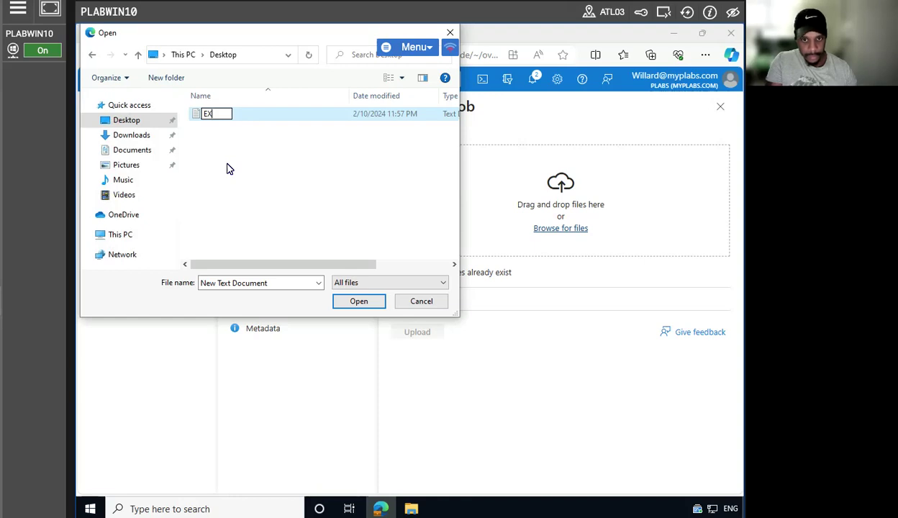
{"action": "key", "text": "BackSpace"}
{"action": "key", "text": "BackSpace"}
{"action": "type", "text": "E"}
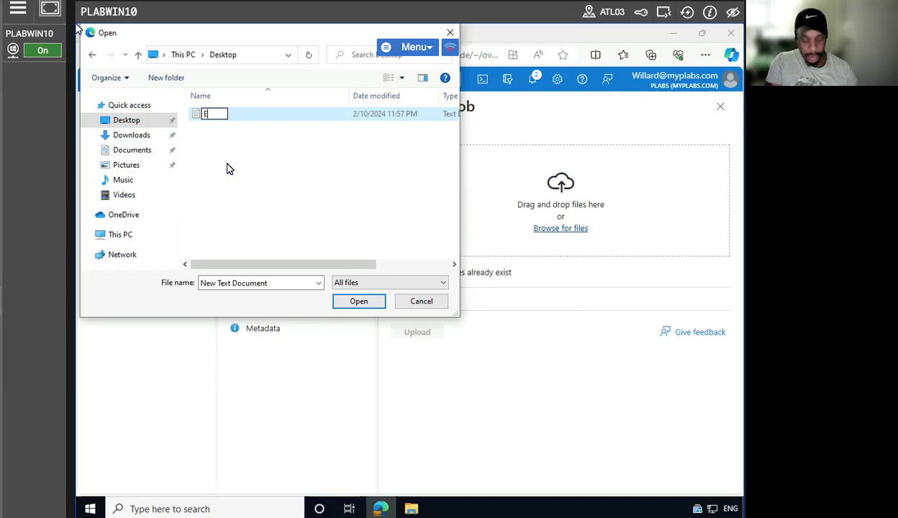
{"action": "type", "text": "XAMP"}
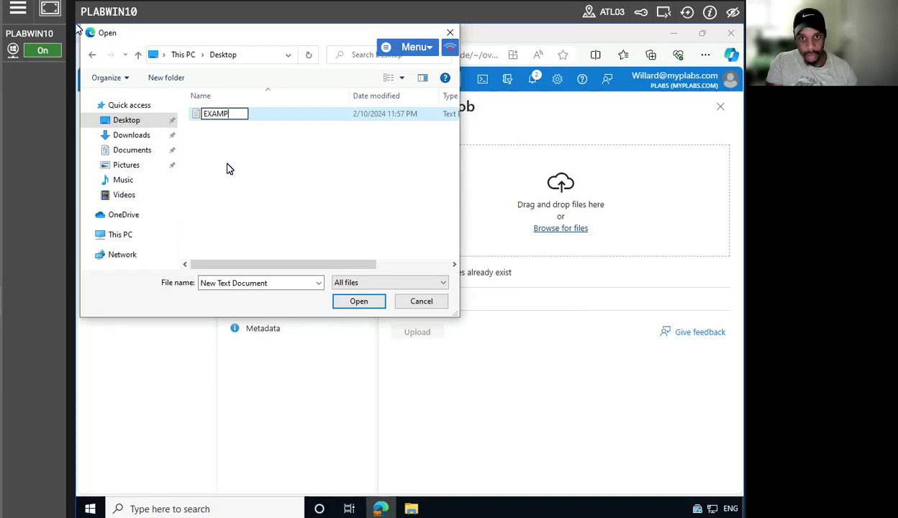
{"action": "key", "text": "BackSpace"}
{"action": "key", "text": "BackSpace"}
{"action": "key", "text": "BackSpace"}
{"action": "key", "text": "BackSpace"}
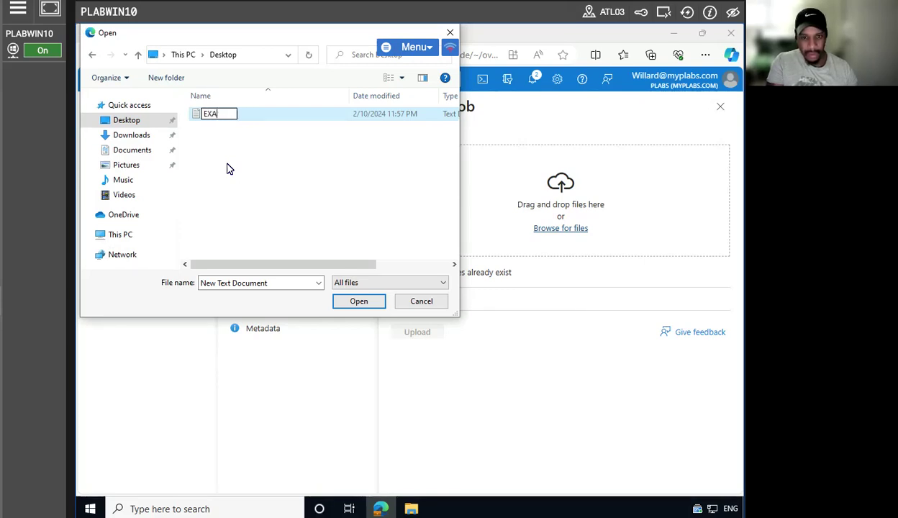
{"action": "type", "text": "xample"}
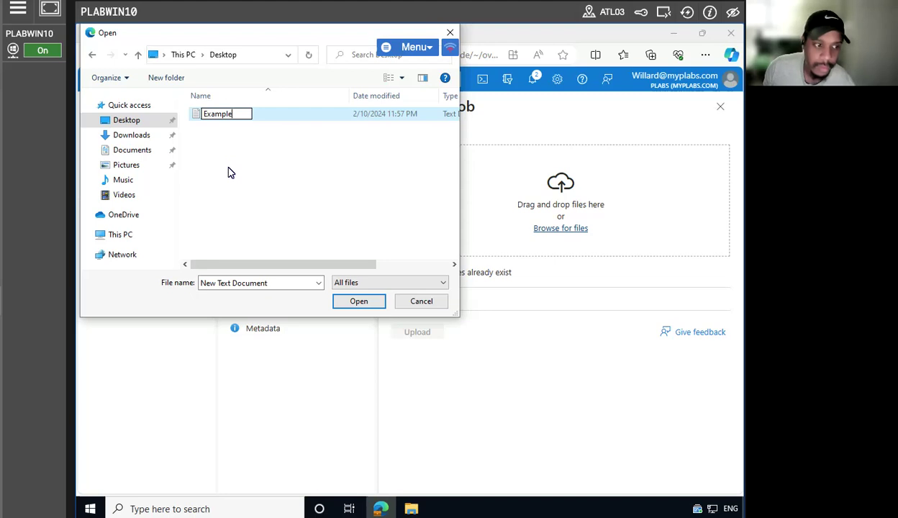
{"action": "left_click", "coordinate": [228, 171]}
{"action": "left_click", "coordinate": [227, 115]}
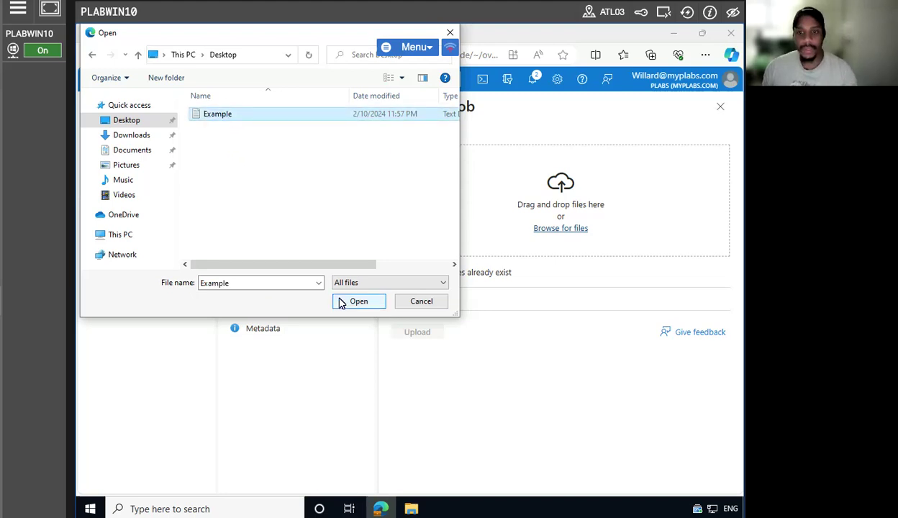
{"action": "left_click", "coordinate": [353, 302]}
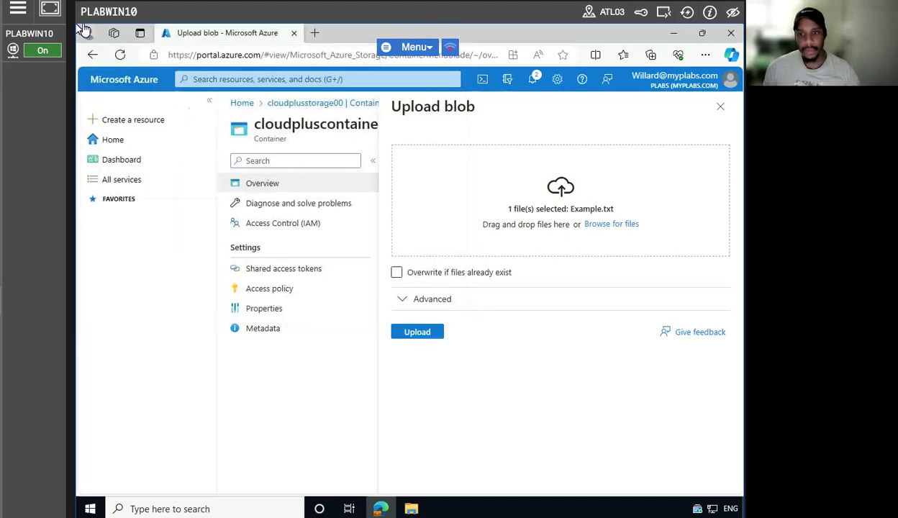
Upload Example.txt into cloudpluscontainer and return to the cloudplusstorage00 Containers list.
{"action": "left_click", "coordinate": [417, 334]}
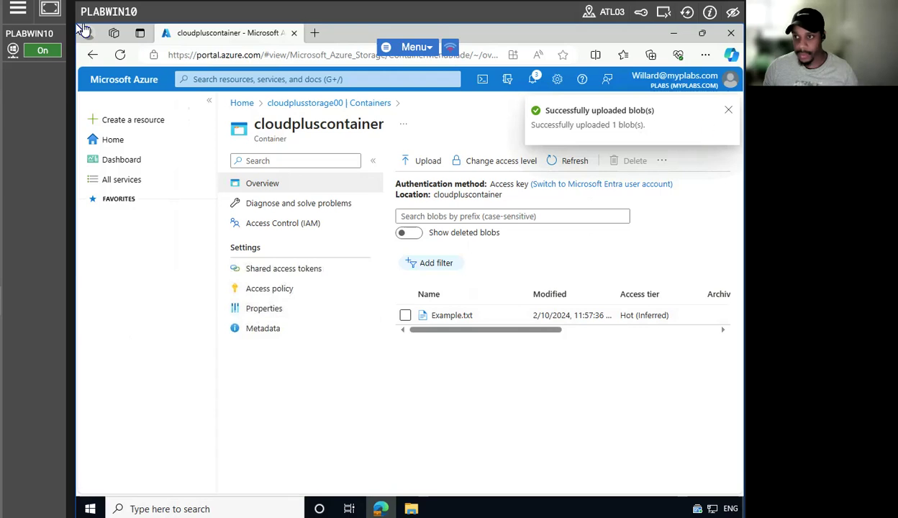
{"action": "left_click", "coordinate": [720, 123]}
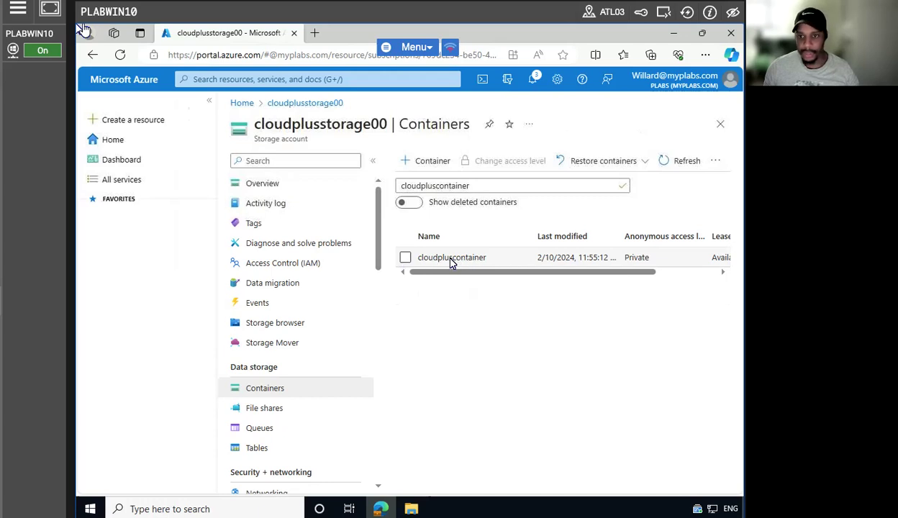
{"action": "left_click_drag", "start_coordinate": [450, 263], "coordinate": [439, 262]}
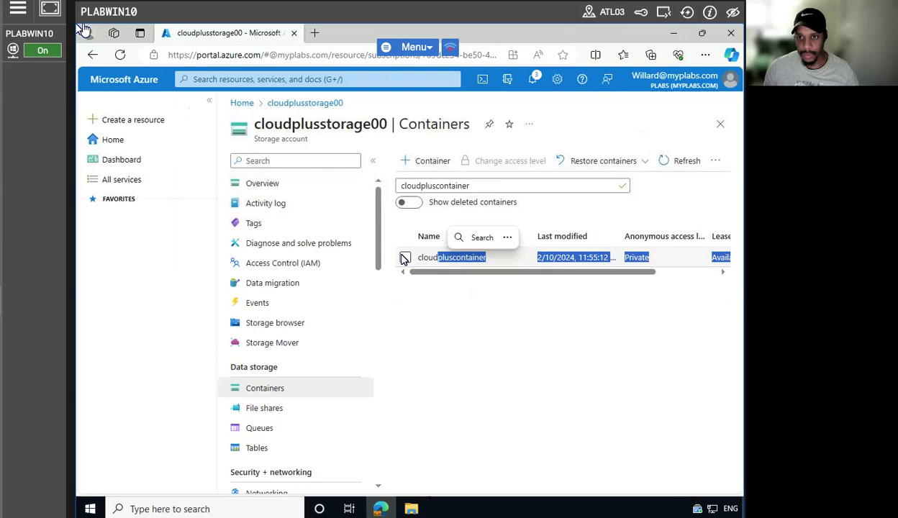
Clear the cloudpluscontainer filter so $blobchangefeed, $logs and cloudpluscontainer are all listed.
{"action": "left_click", "coordinate": [405, 257]}
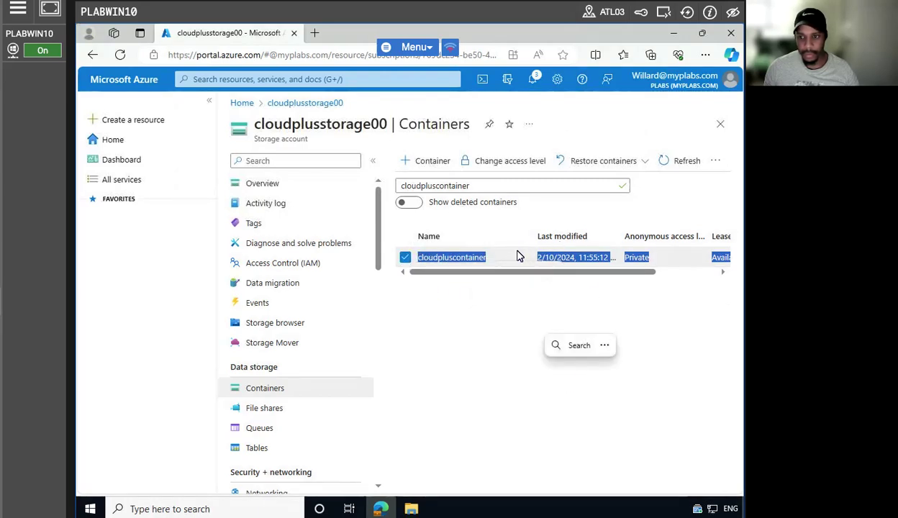
{"action": "left_click_drag", "start_coordinate": [517, 252], "coordinate": [520, 224]}
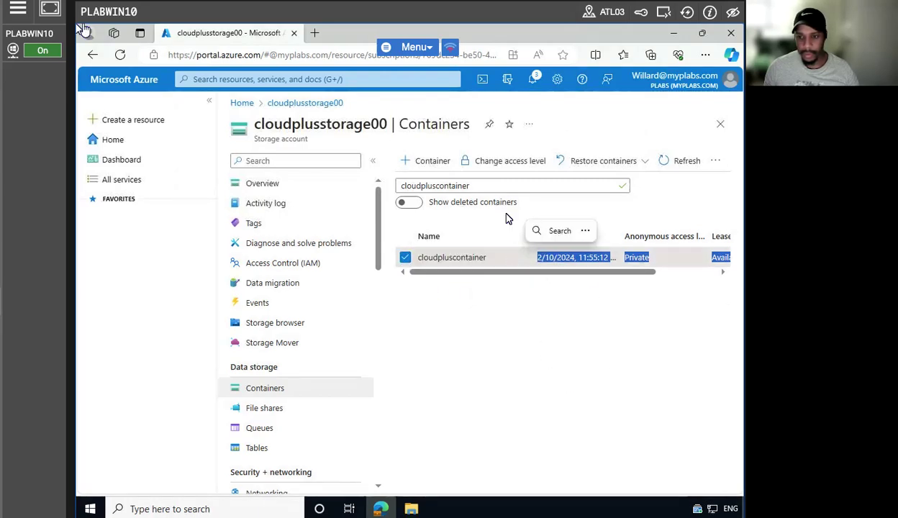
{"action": "left_click", "coordinate": [405, 258]}
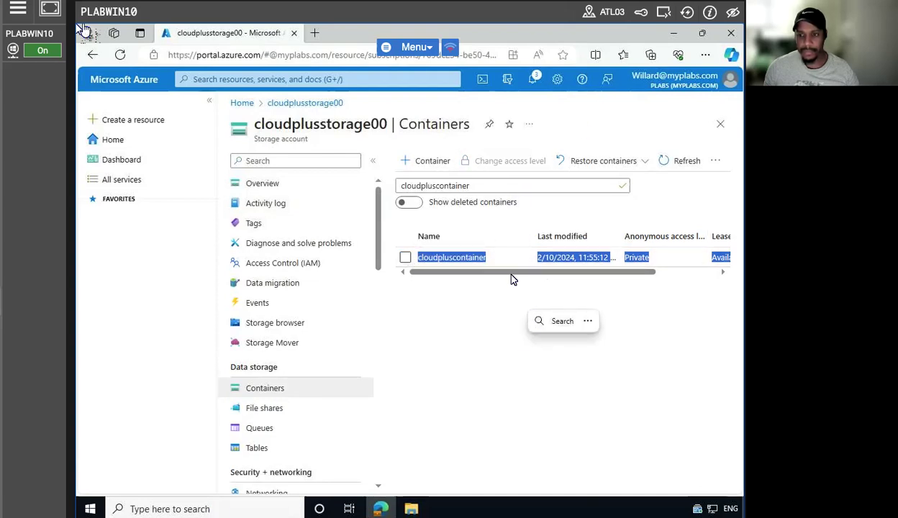
{"action": "scroll", "coordinate": [586, 269], "scroll_direction": "right", "scroll_amount": 3}
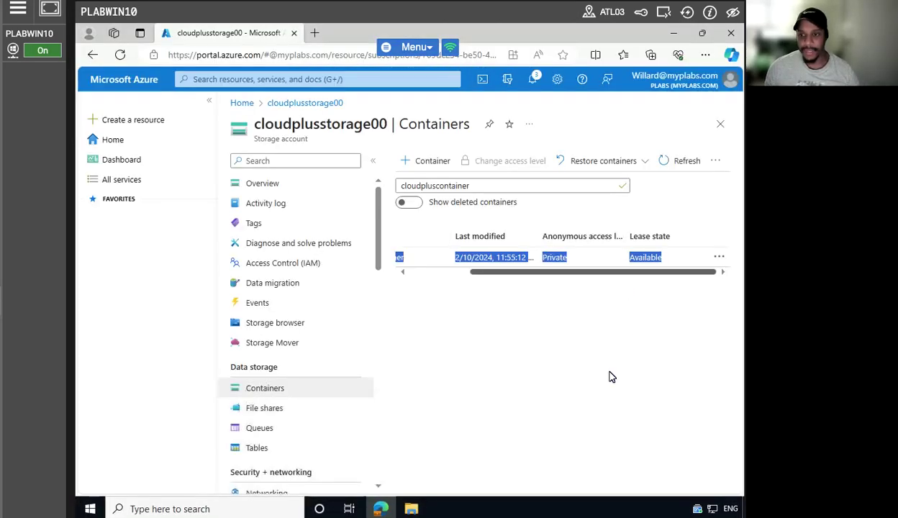
{"action": "left_click", "coordinate": [554, 288]}
{"action": "left_click_drag", "start_coordinate": [516, 270], "coordinate": [397, 277]}
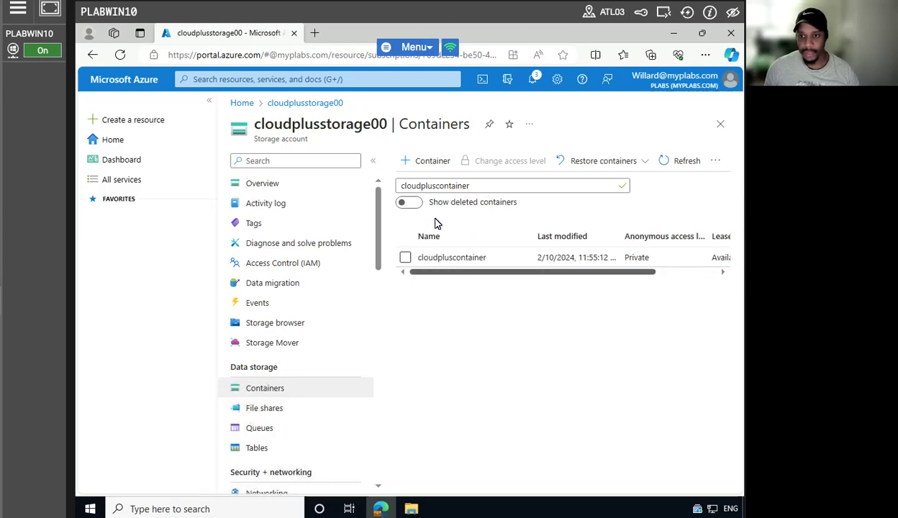
{"action": "double_click", "coordinate": [480, 186]}
{"action": "key", "text": "BackSpace"}
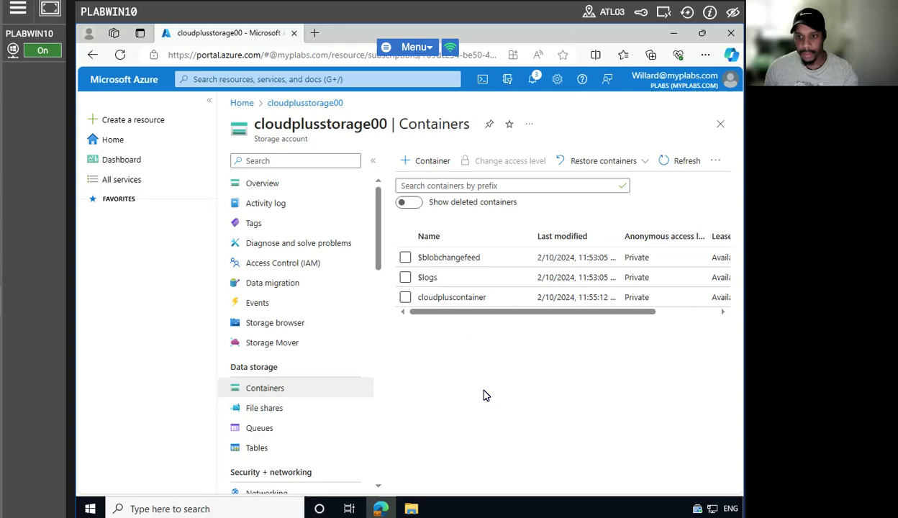
{"action": "left_click", "coordinate": [457, 297]}
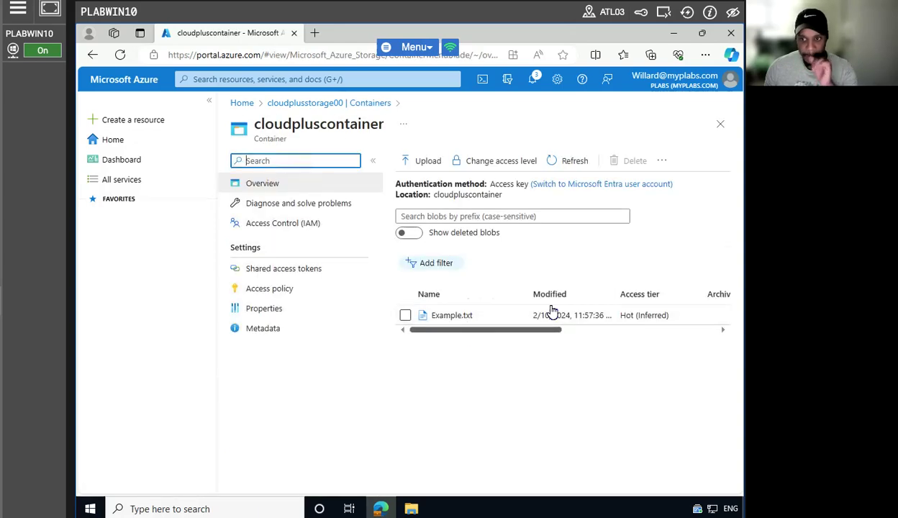
{"action": "left_click_drag", "start_coordinate": [536, 330], "coordinate": [559, 346]}
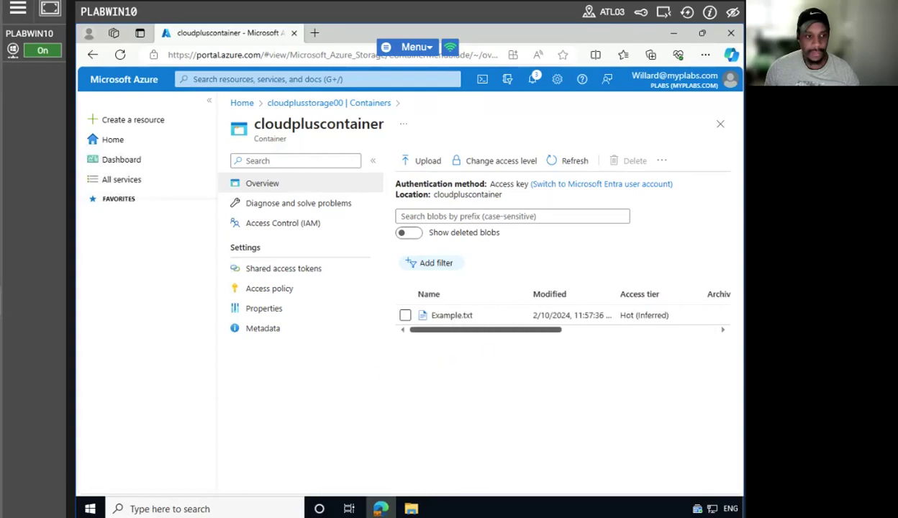
{"action": "left_click", "coordinate": [453, 315]}
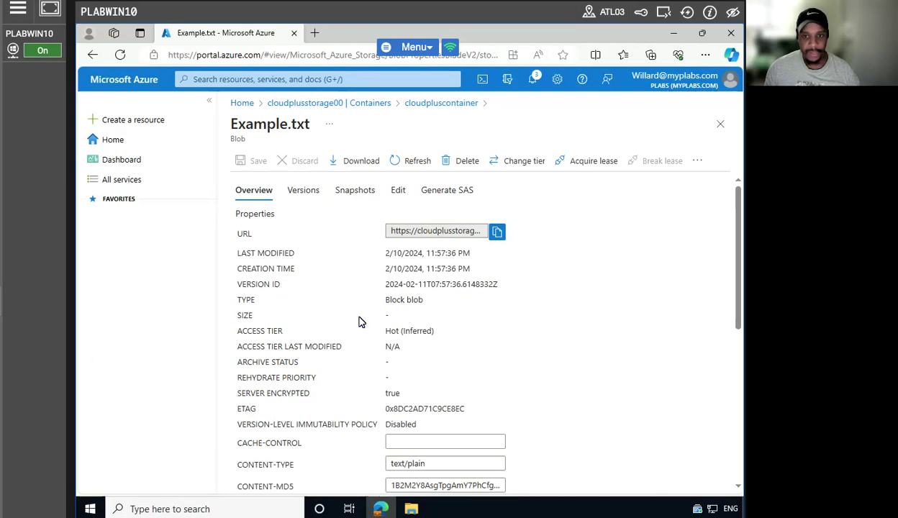
{"action": "scroll", "coordinate": [360, 321], "scroll_direction": "down", "scroll_amount": 3}
{"action": "scroll", "coordinate": [348, 325], "scroll_direction": "down", "scroll_amount": 2}
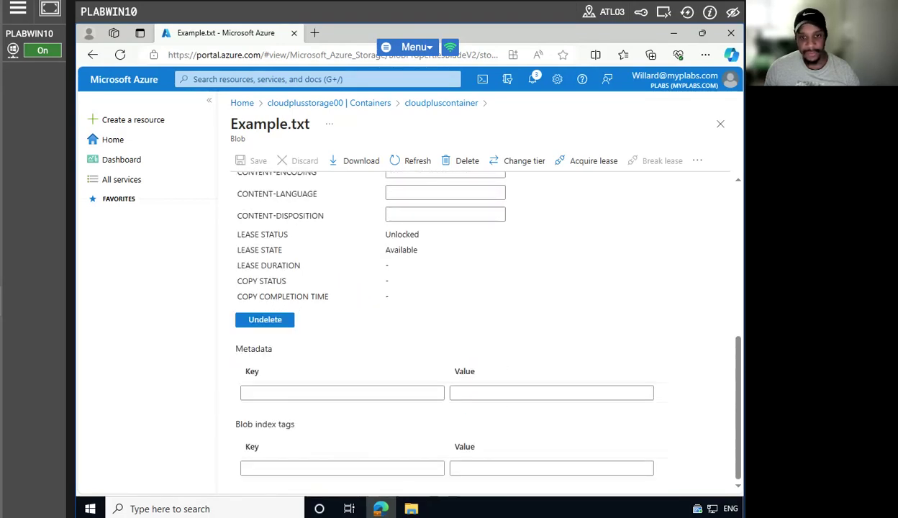
{"action": "scroll", "coordinate": [381, 317], "scroll_direction": "up", "scroll_amount": 3}
{"action": "scroll", "coordinate": [375, 318], "scroll_direction": "up", "scroll_amount": 2}
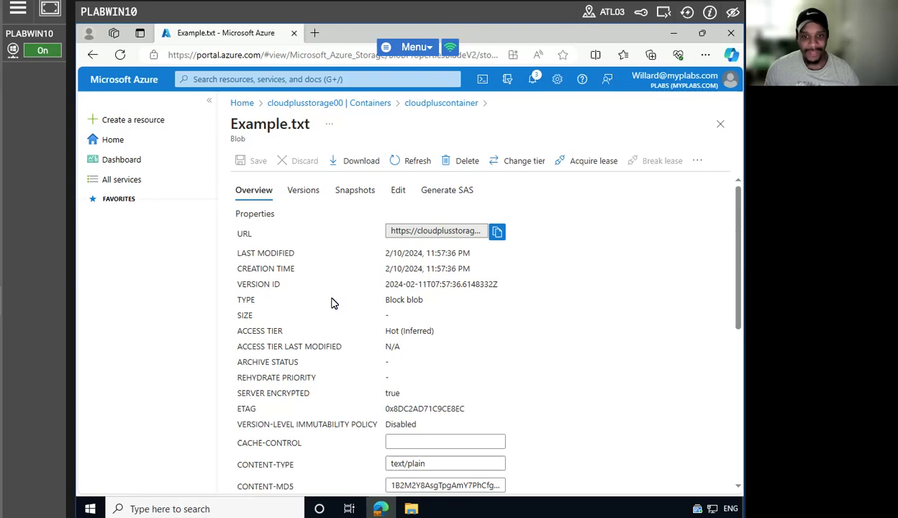
{"action": "scroll", "coordinate": [335, 306], "scroll_direction": "down", "scroll_amount": 1}
{"action": "scroll", "coordinate": [340, 315], "scroll_direction": "down", "scroll_amount": 3}
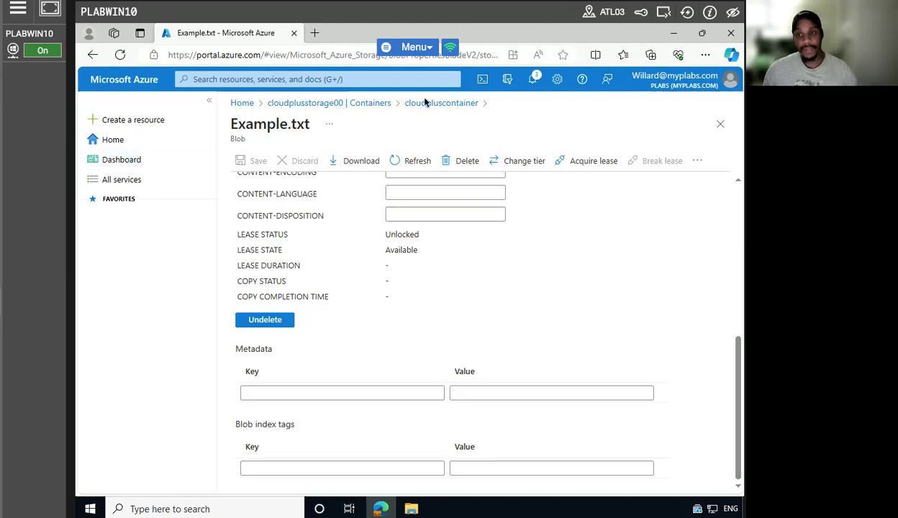
{"action": "left_click", "coordinate": [731, 33]}
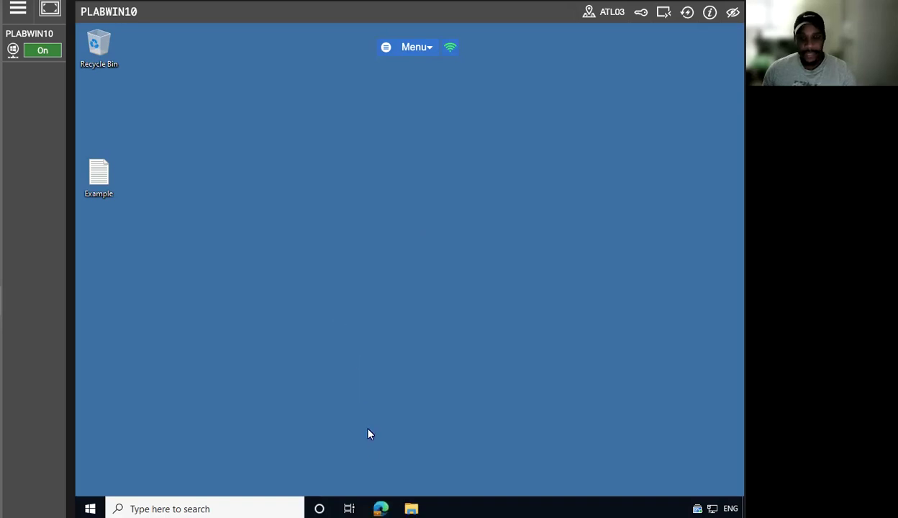
Relaunch the browser from the taskbar and load the Azure portal home page.
{"action": "left_click", "coordinate": [379, 507]}
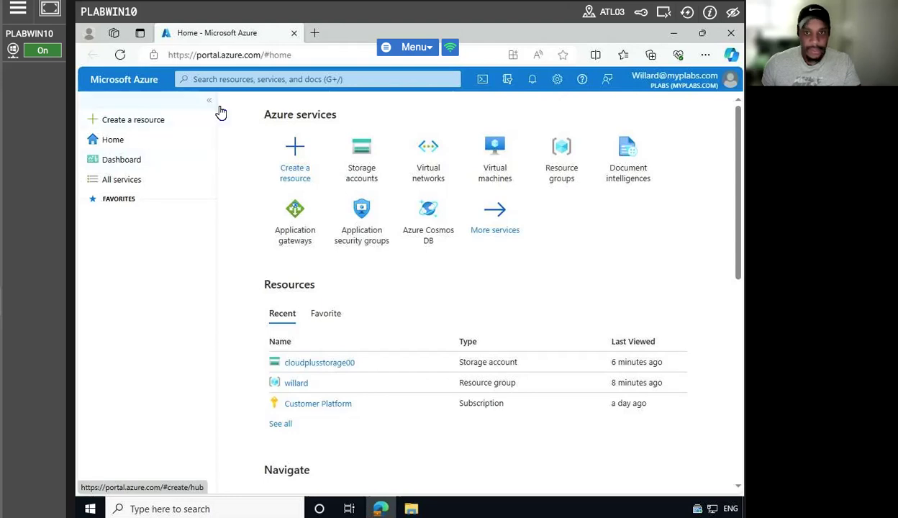
Search for storage and start creating a new storage account.
{"action": "left_click", "coordinate": [249, 80]}
{"action": "type", "text": "STOR"}
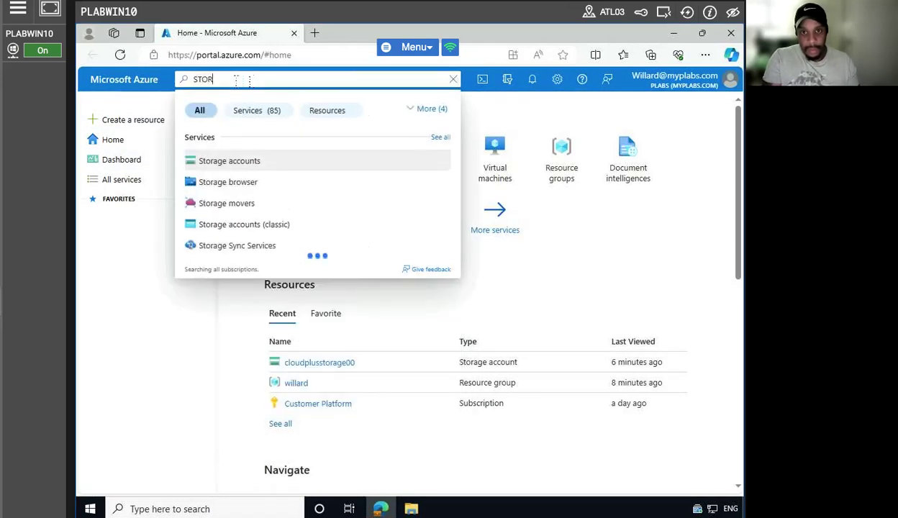
{"action": "key", "text": "BackSpace"}
{"action": "key", "text": "BackSpace"}
{"action": "key", "text": "BackSpace"}
{"action": "key", "text": "BackSpace"}
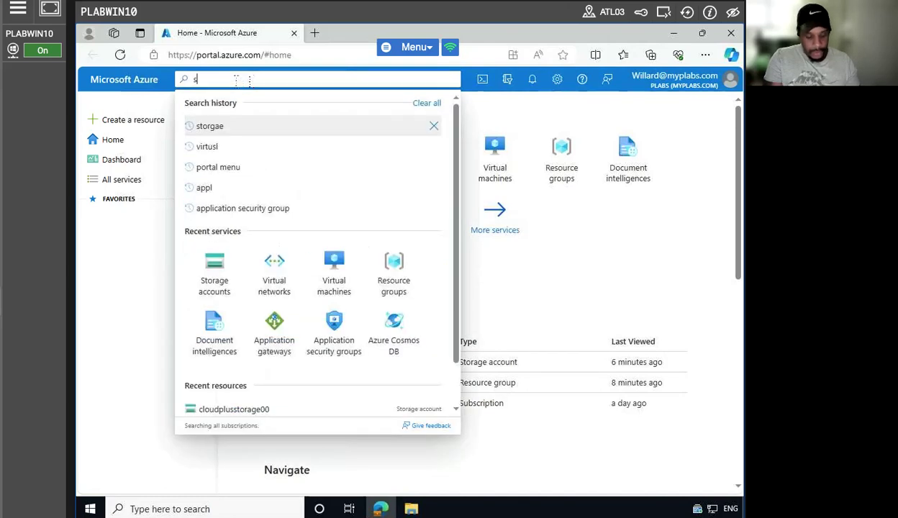
{"action": "type", "text": "storage"}
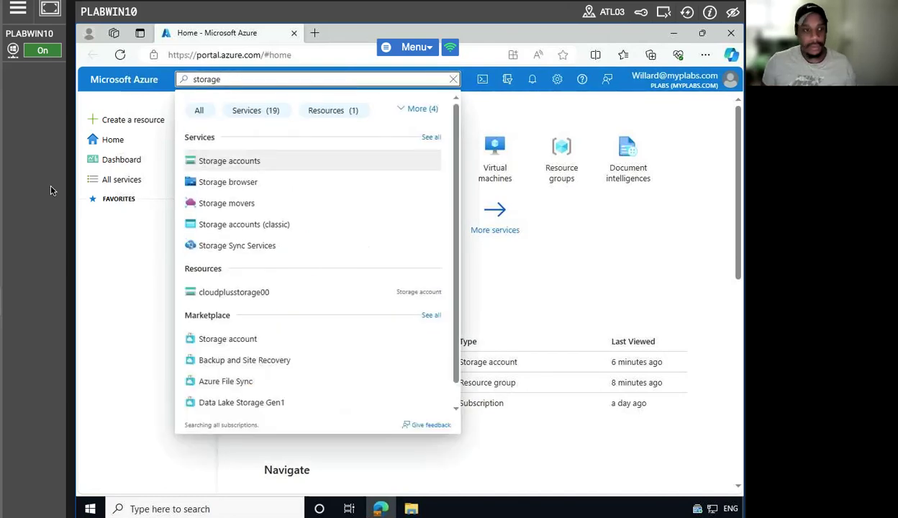
{"action": "left_click", "coordinate": [260, 160]}
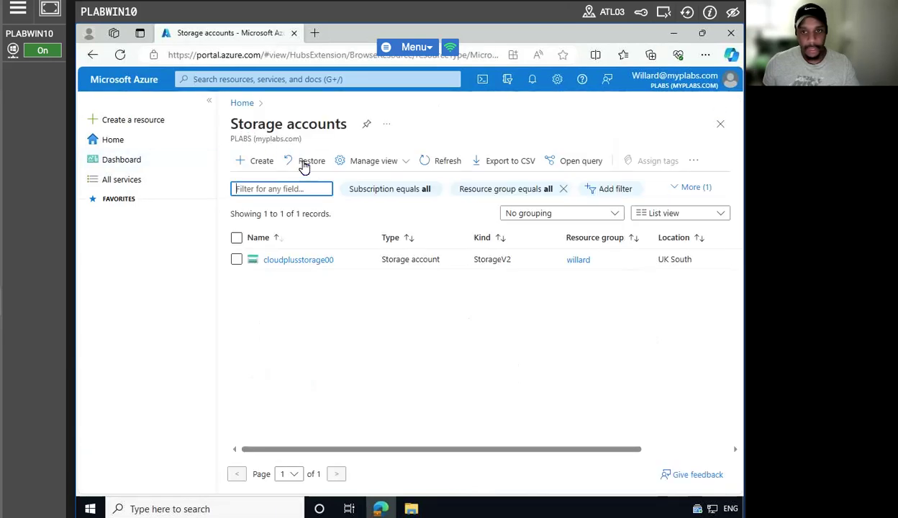
{"action": "left_click", "coordinate": [255, 160]}
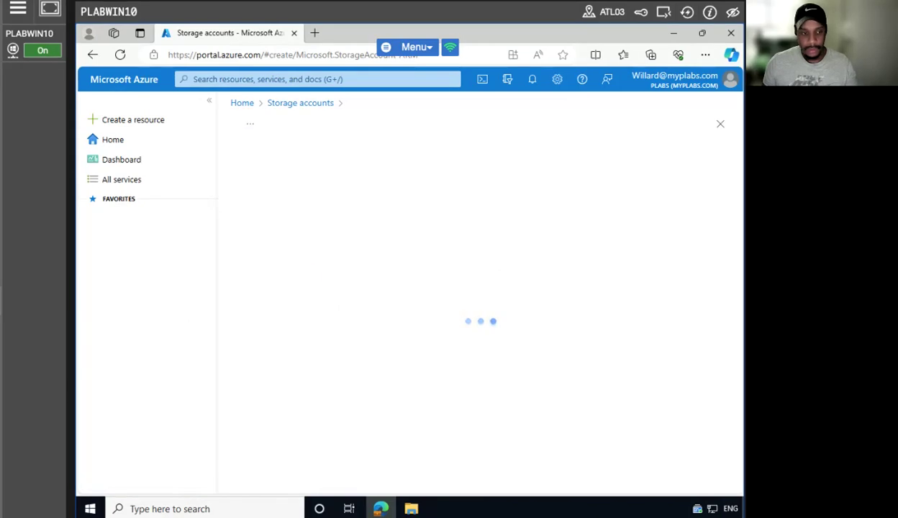
Name the storage account plabstorage and set redundancy to locally-redundant storage (LRS).
{"action": "scroll", "coordinate": [496, 345], "scroll_direction": "down", "scroll_amount": 1}
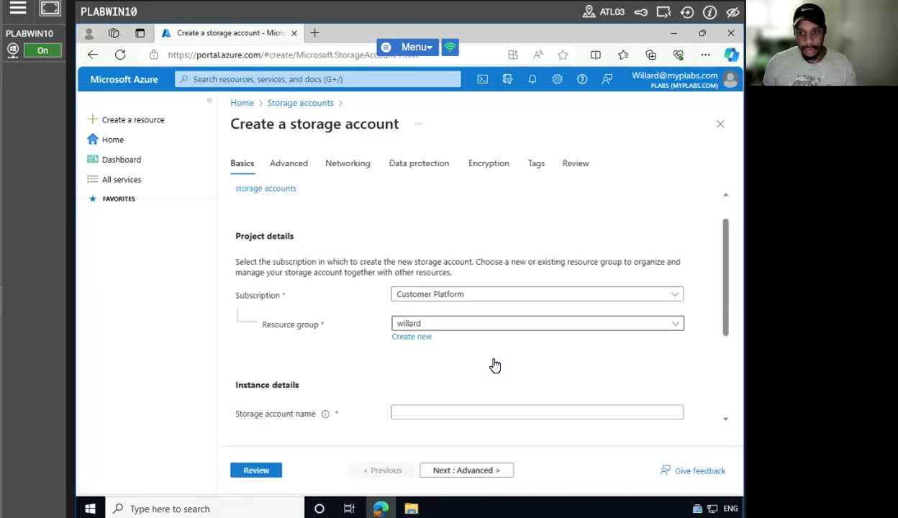
{"action": "scroll", "coordinate": [495, 366], "scroll_direction": "down", "scroll_amount": 1}
{"action": "left_click", "coordinate": [497, 342]}
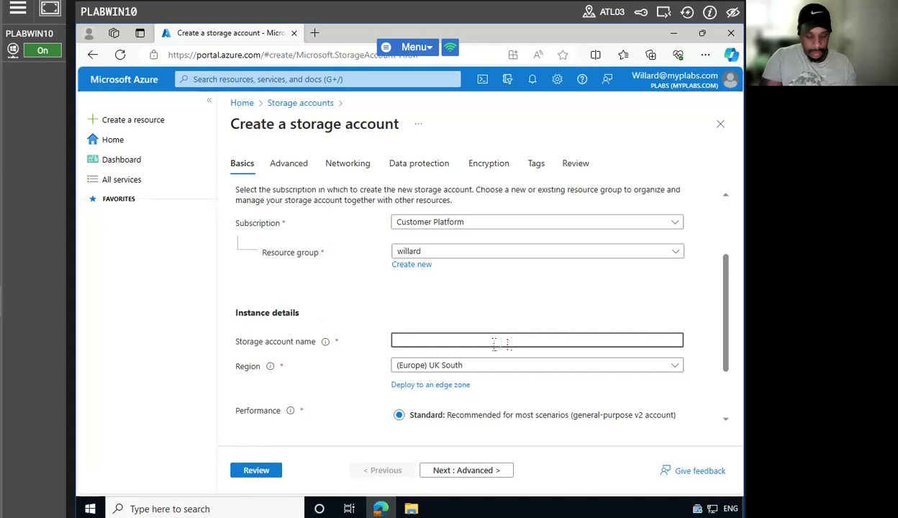
{"action": "type", "text": "plabstorage"}
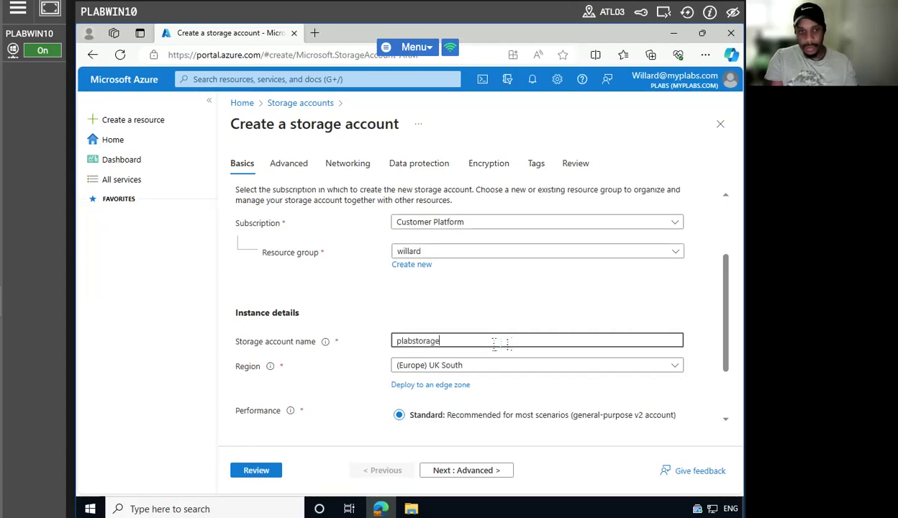
{"action": "scroll", "coordinate": [395, 341], "scroll_direction": "down", "scroll_amount": 1}
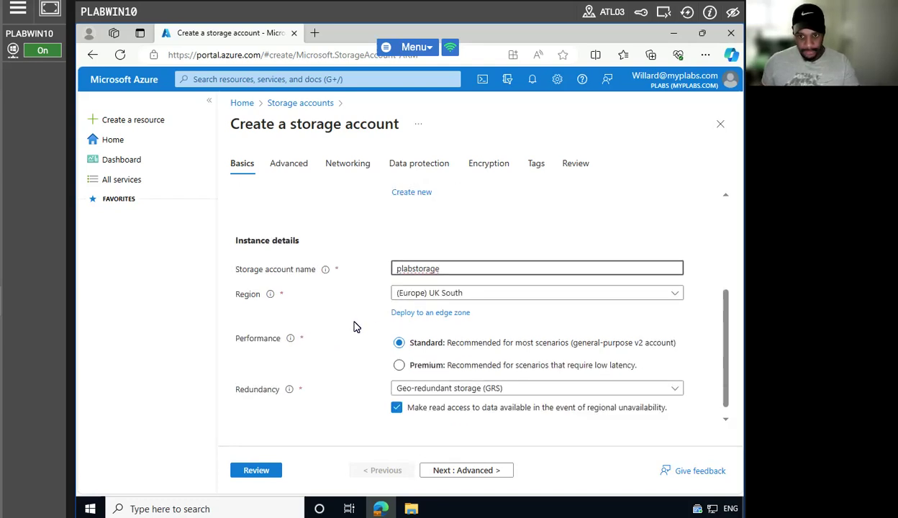
{"action": "scroll", "coordinate": [353, 327], "scroll_direction": "down", "scroll_amount": 1}
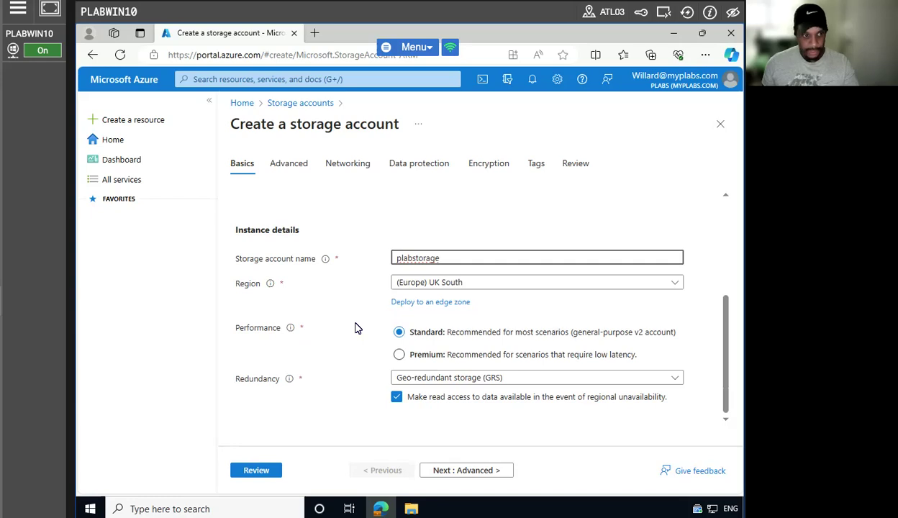
{"action": "left_click", "coordinate": [489, 375]}
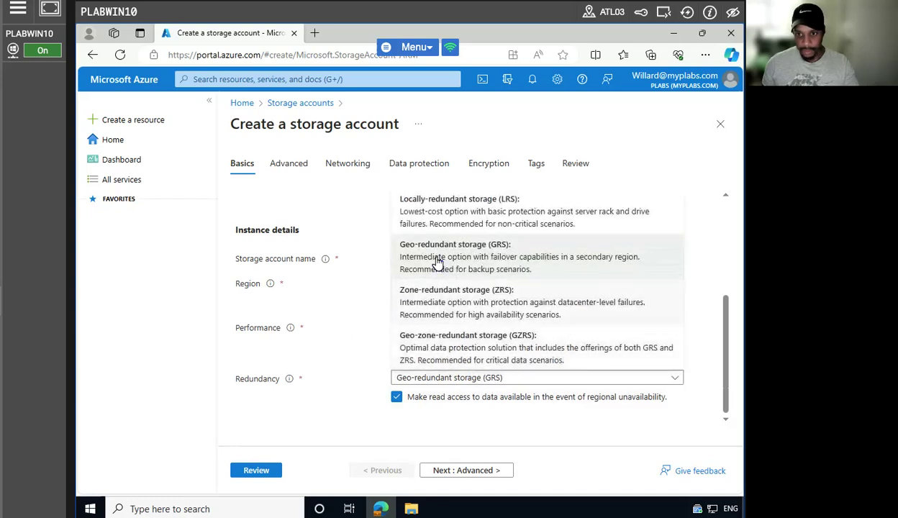
{"action": "left_click", "coordinate": [464, 202]}
{"action": "left_click", "coordinate": [469, 470]}
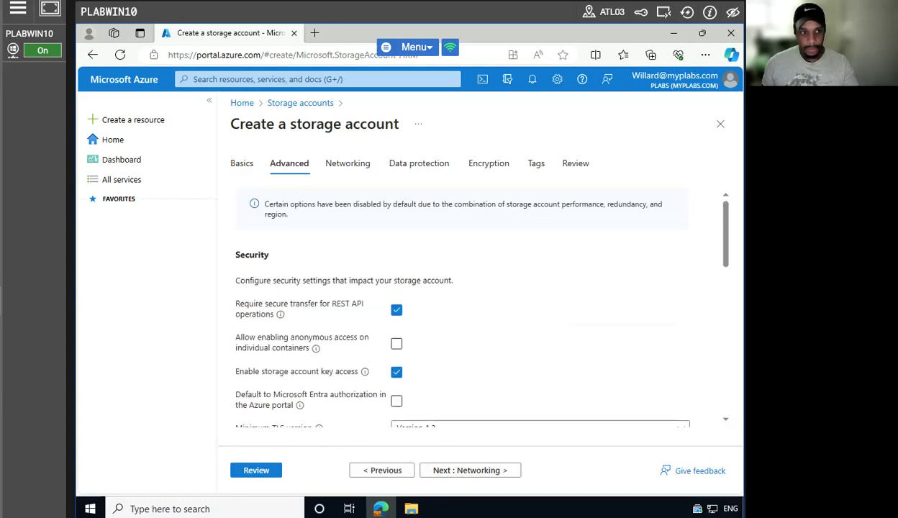
Enable point-in-time restore, disable blob change feed, and run the plabstorage review.
{"action": "left_click", "coordinate": [475, 474]}
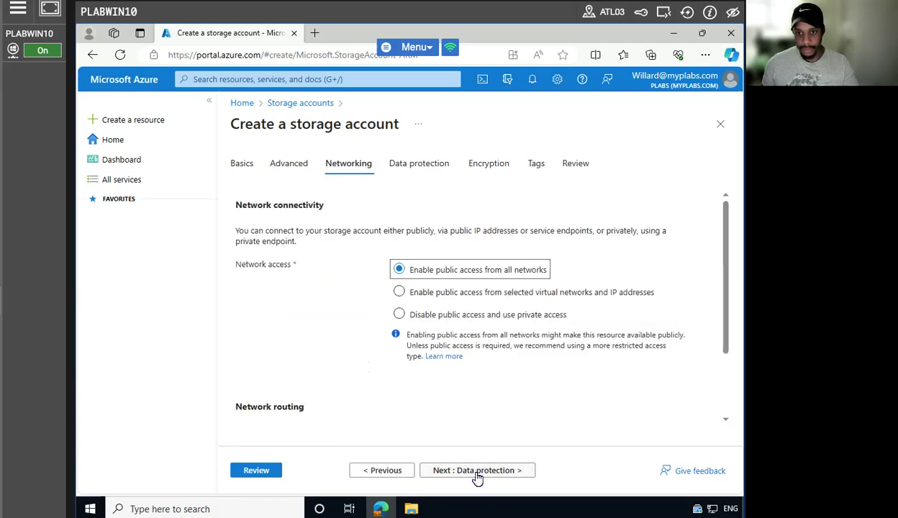
{"action": "left_click", "coordinate": [476, 477]}
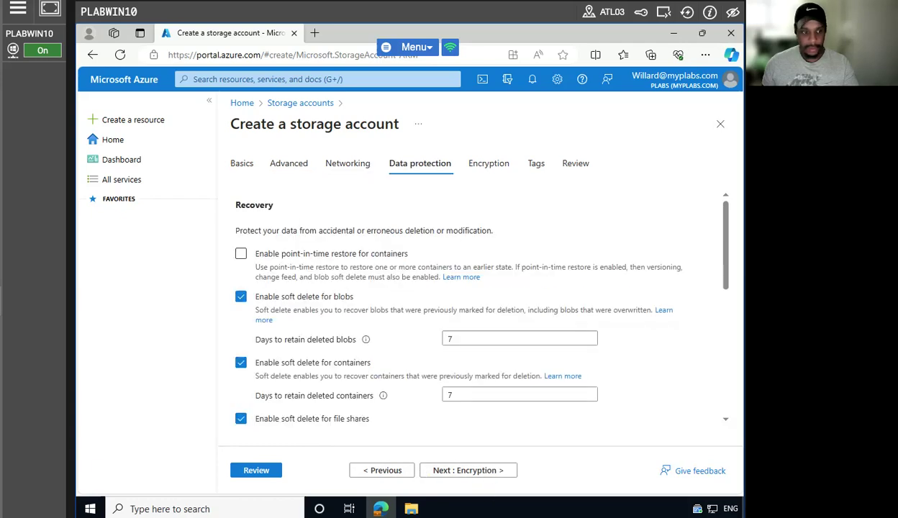
{"action": "left_click", "coordinate": [241, 253]}
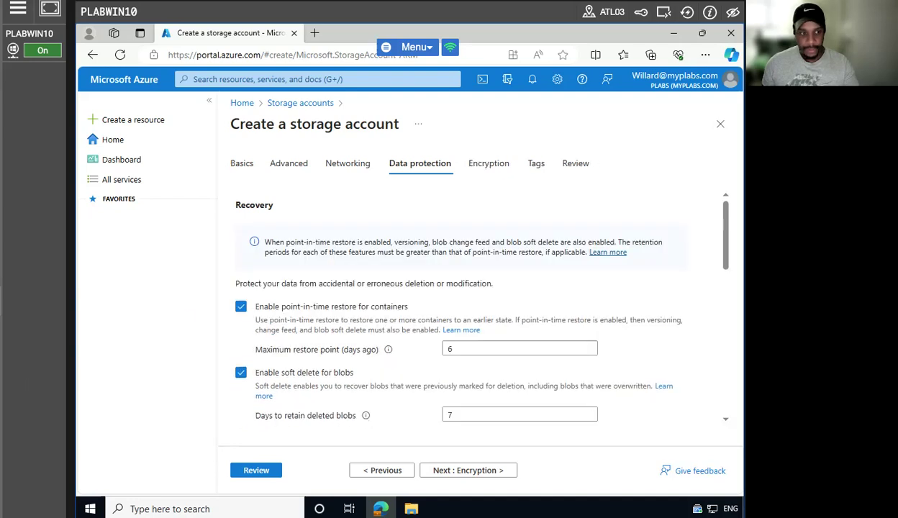
{"action": "scroll", "coordinate": [413, 329], "scroll_direction": "down", "scroll_amount": 4}
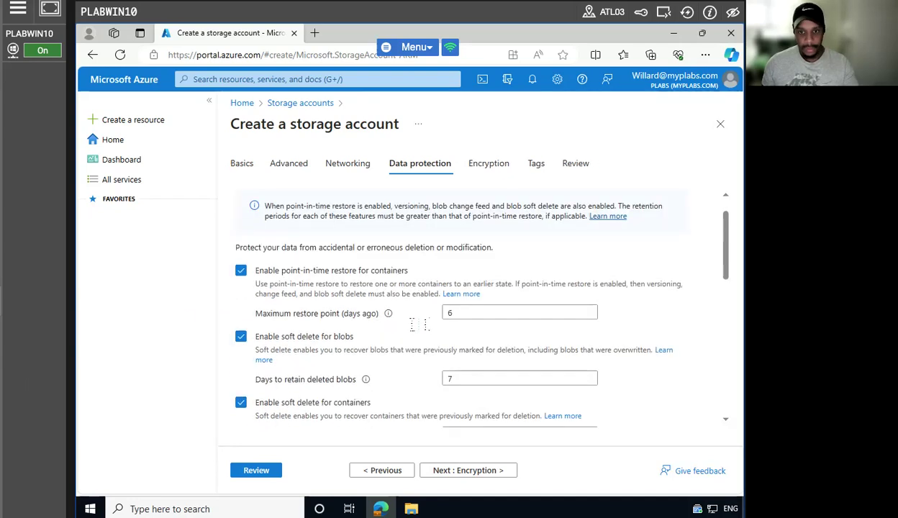
{"action": "scroll", "coordinate": [414, 329], "scroll_direction": "down", "scroll_amount": 1}
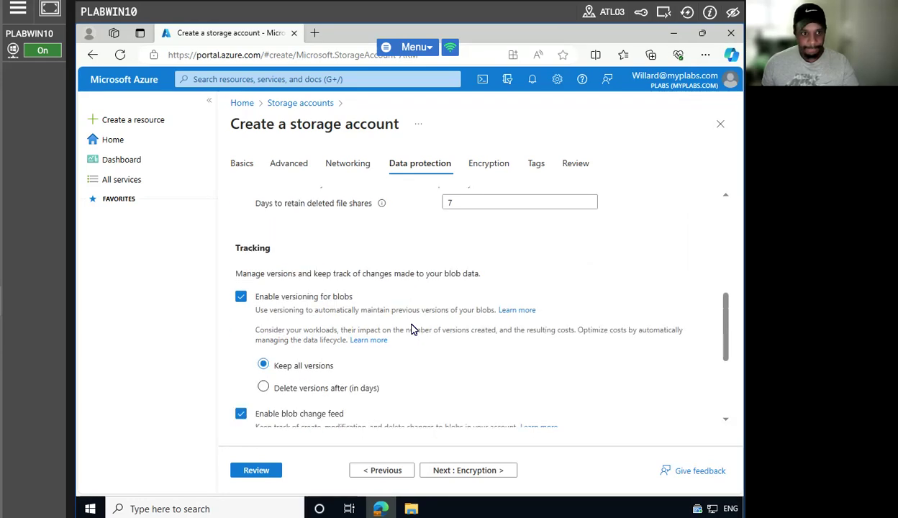
{"action": "scroll", "coordinate": [414, 329], "scroll_direction": "down", "scroll_amount": 1}
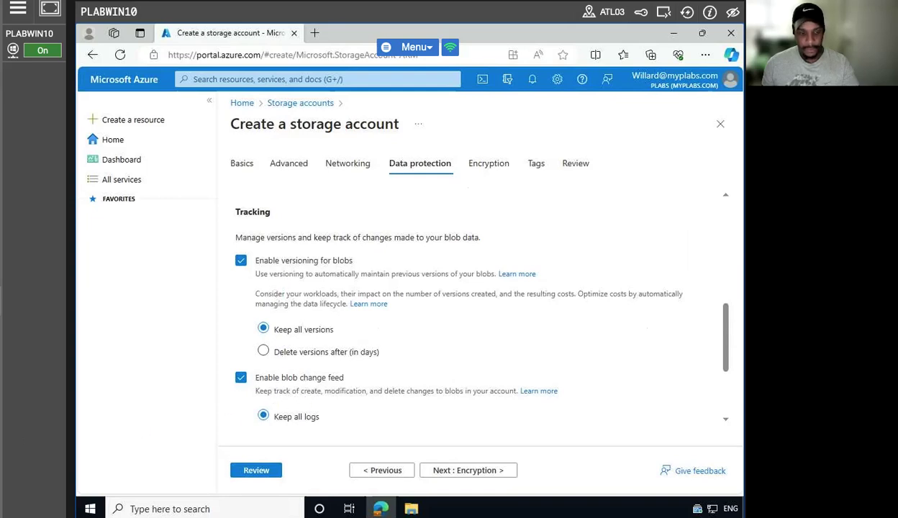
{"action": "left_click", "coordinate": [238, 375]}
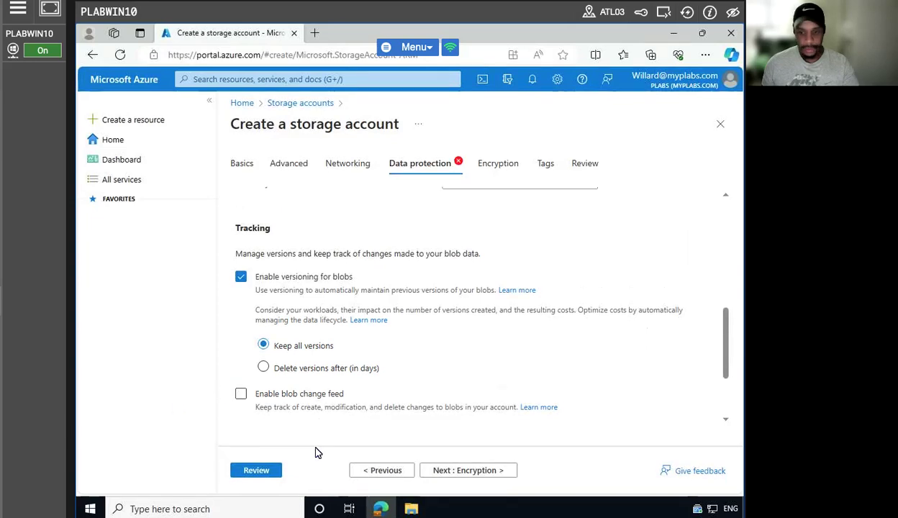
{"action": "left_click", "coordinate": [256, 470]}
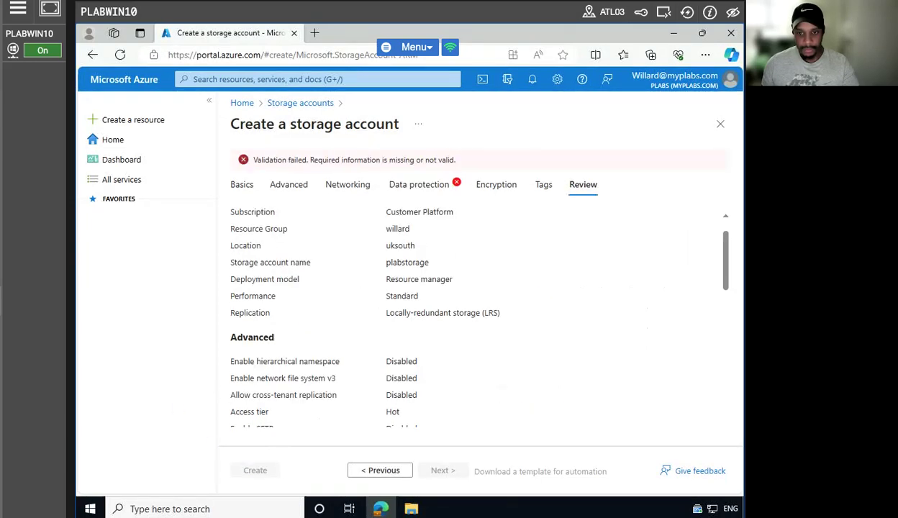
Toggle the blob change feed setting again and rerun validation.
{"action": "left_click", "coordinate": [398, 186]}
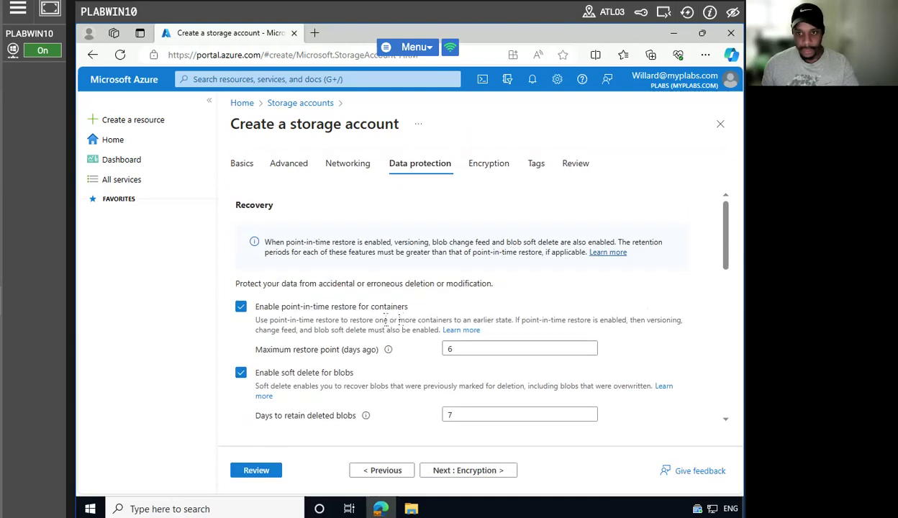
{"action": "scroll", "coordinate": [394, 319], "scroll_direction": "down", "scroll_amount": 6}
{"action": "scroll", "coordinate": [394, 320], "scroll_direction": "down", "scroll_amount": 3}
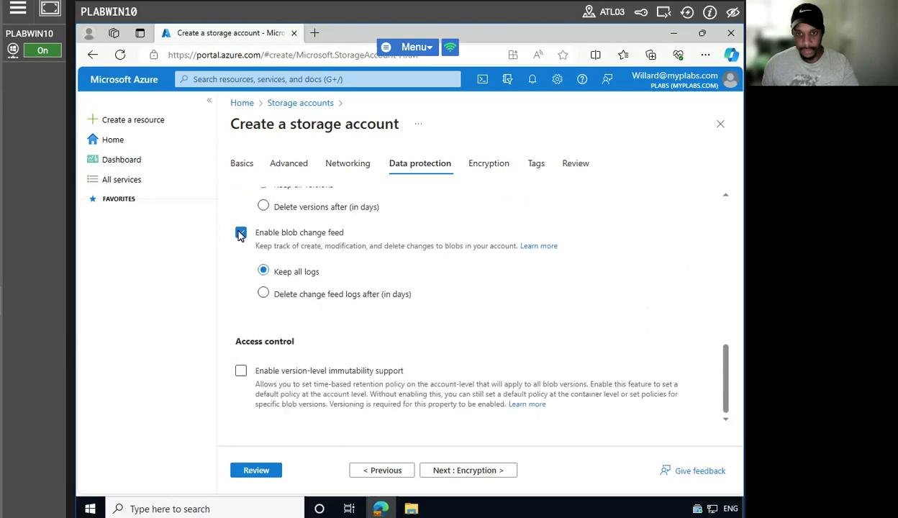
{"action": "left_click", "coordinate": [241, 232]}
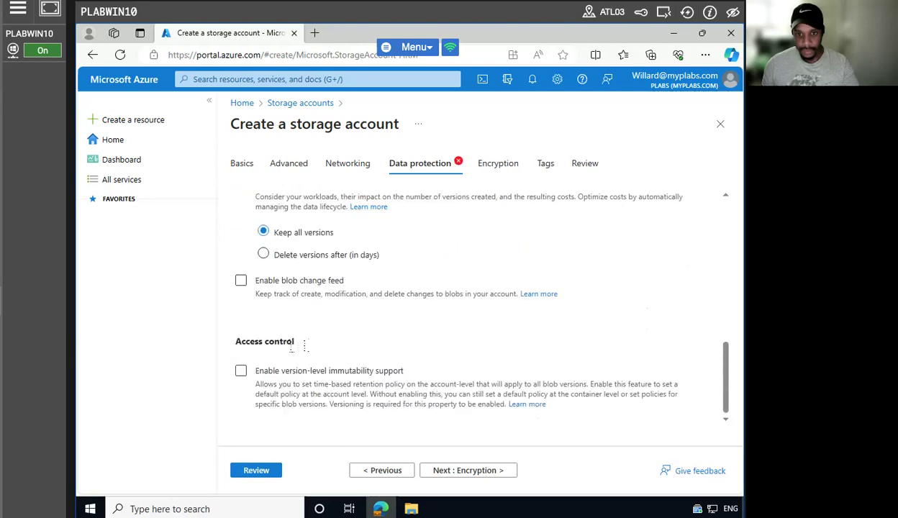
{"action": "left_click", "coordinate": [254, 471]}
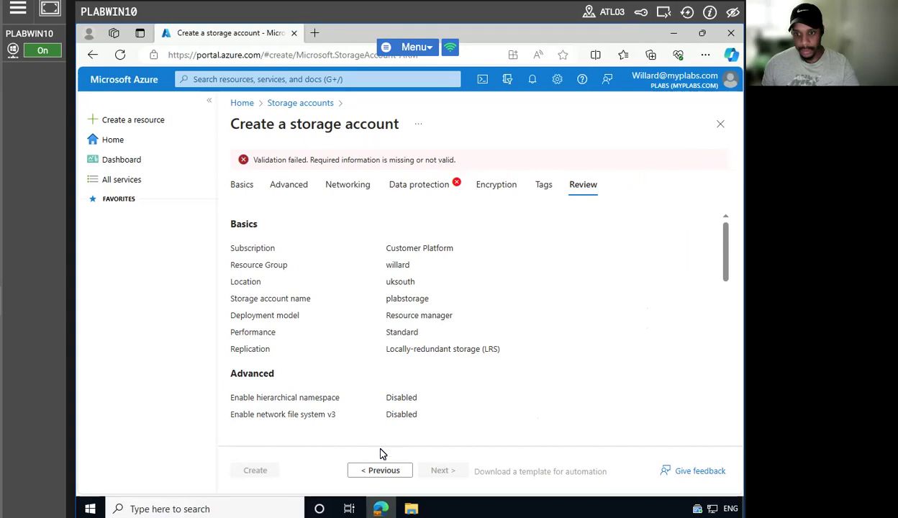
{"action": "scroll", "coordinate": [317, 392], "scroll_direction": "down", "scroll_amount": 8}
{"action": "scroll", "coordinate": [321, 392], "scroll_direction": "down", "scroll_amount": 3}
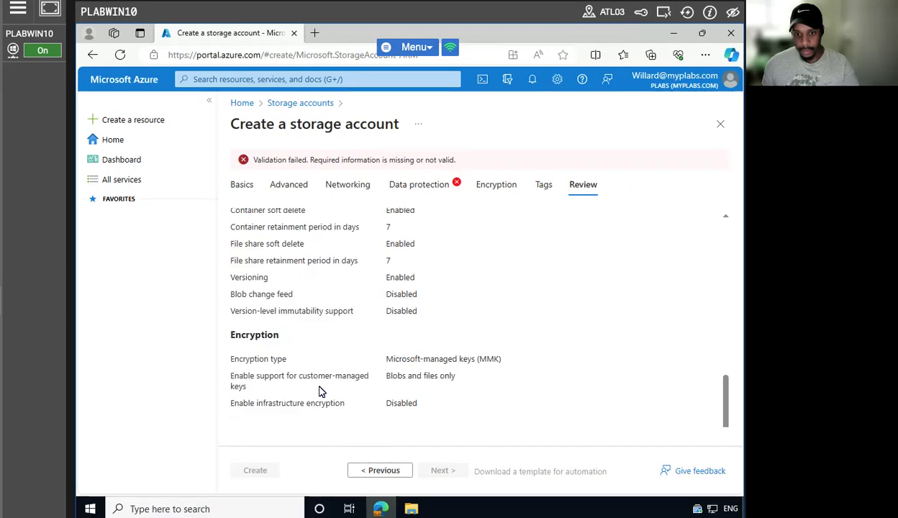
Disable point-in-time restore and soft delete for blobs, containers and file shares, then create plabstorage.
{"action": "left_click", "coordinate": [423, 185]}
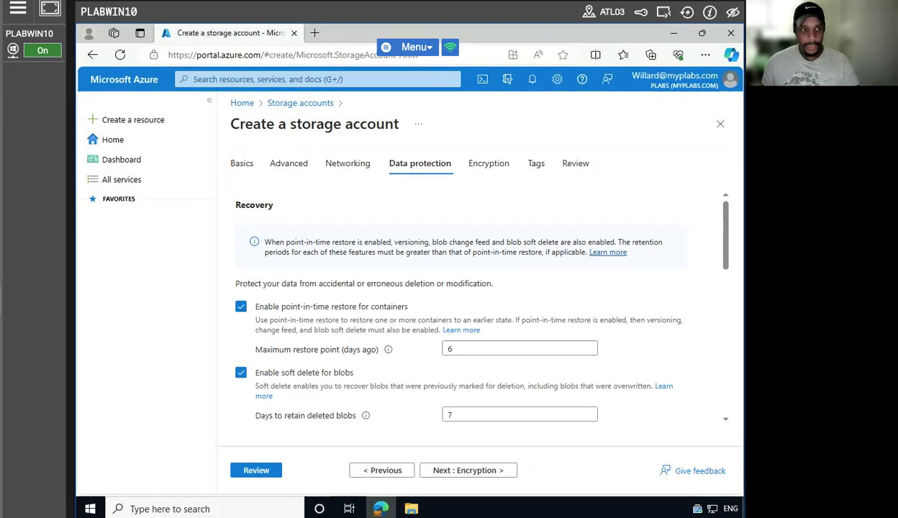
{"action": "scroll", "coordinate": [385, 317], "scroll_direction": "down", "scroll_amount": 1}
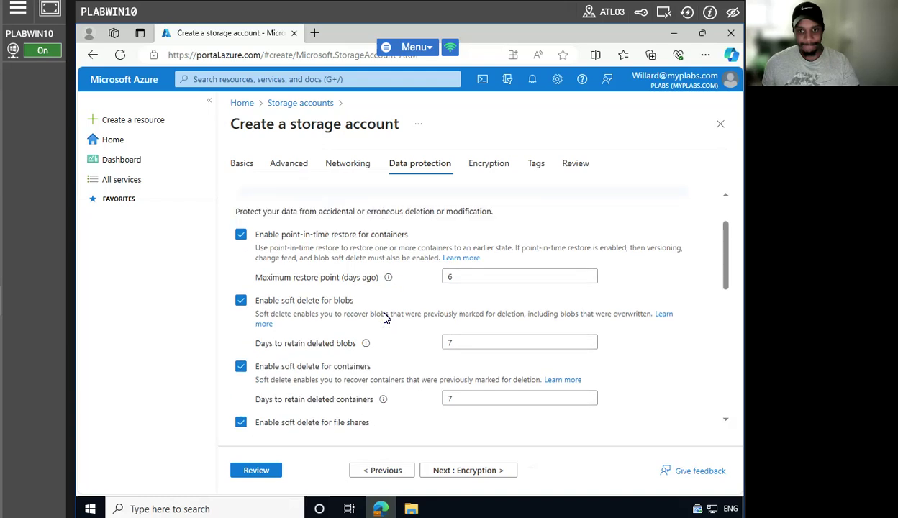
{"action": "scroll", "coordinate": [385, 318], "scroll_direction": "up", "scroll_amount": 1}
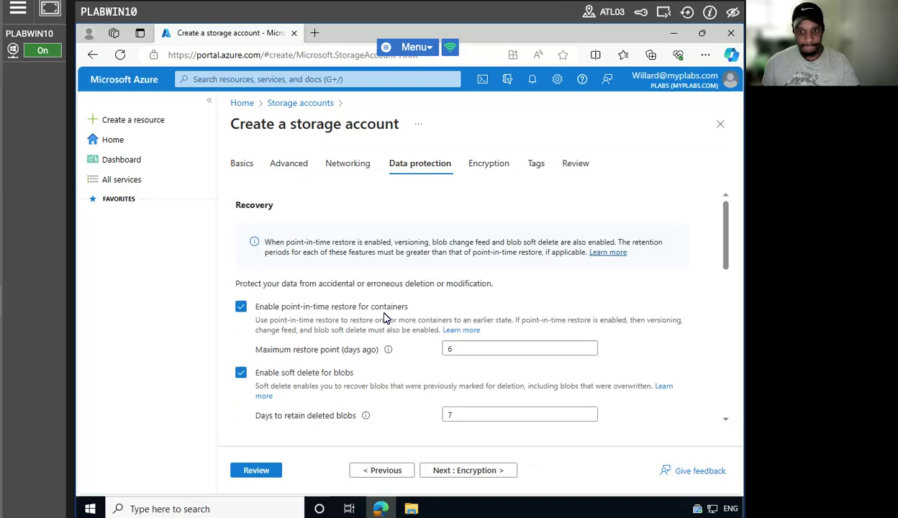
{"action": "left_click", "coordinate": [241, 306]}
{"action": "left_click", "coordinate": [242, 301]}
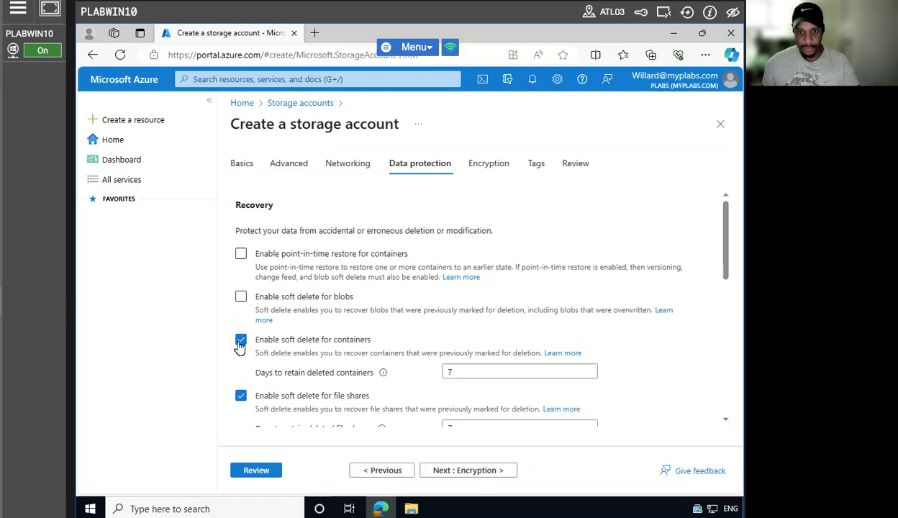
{"action": "left_click", "coordinate": [242, 341]}
{"action": "left_click", "coordinate": [241, 374]}
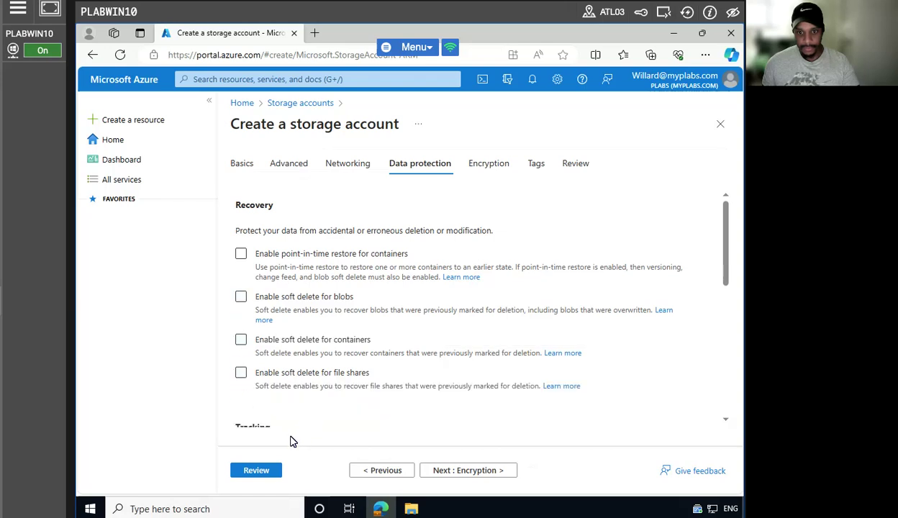
{"action": "left_click", "coordinate": [258, 470]}
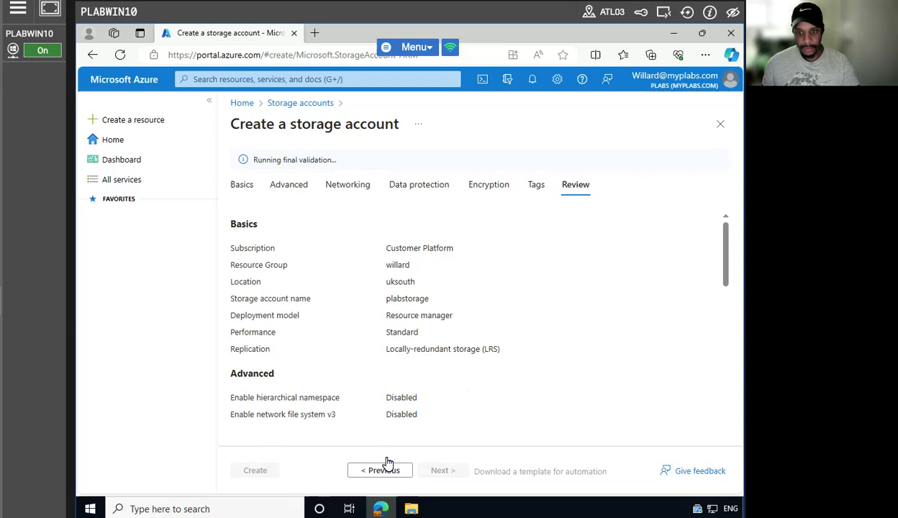
{"action": "scroll", "coordinate": [341, 371], "scroll_direction": "down", "scroll_amount": 5}
{"action": "scroll", "coordinate": [341, 372], "scroll_direction": "down", "scroll_amount": 5}
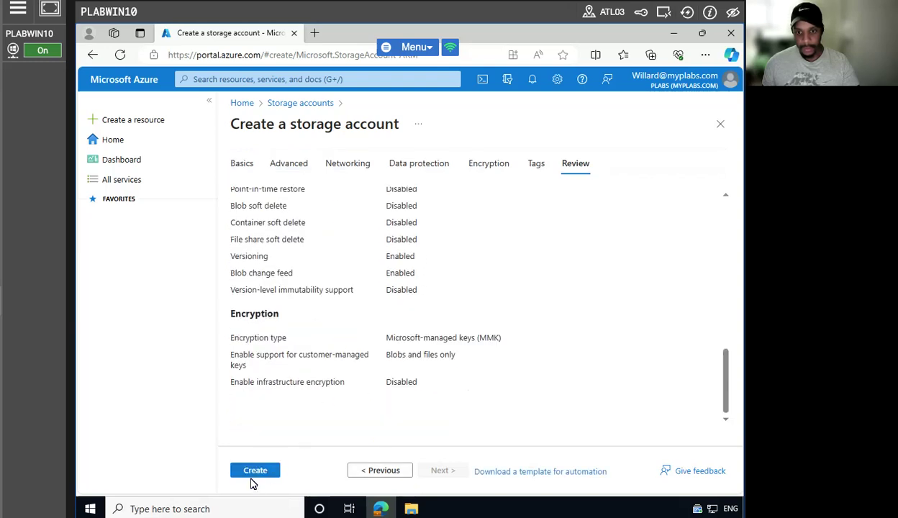
{"action": "left_click", "coordinate": [246, 469]}
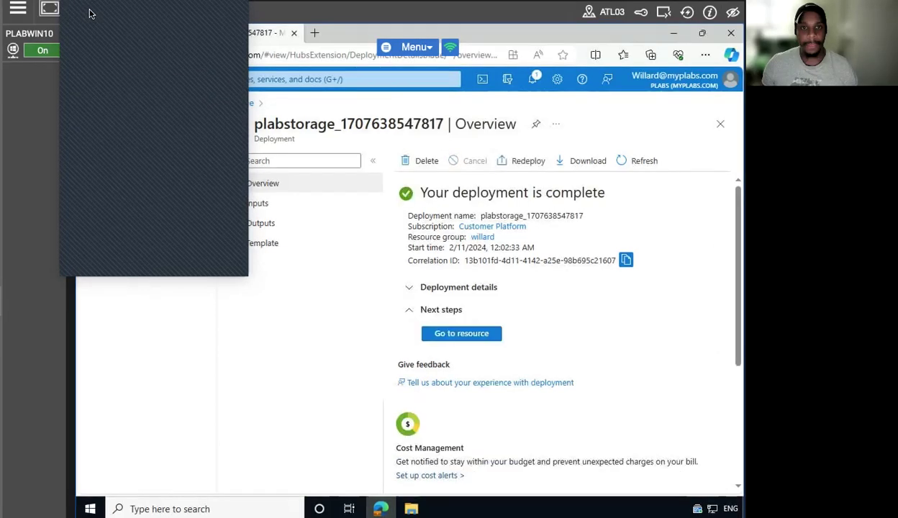
Add a private container named plabcontainer to the new plabstorage account.
{"action": "left_click", "coordinate": [453, 333]}
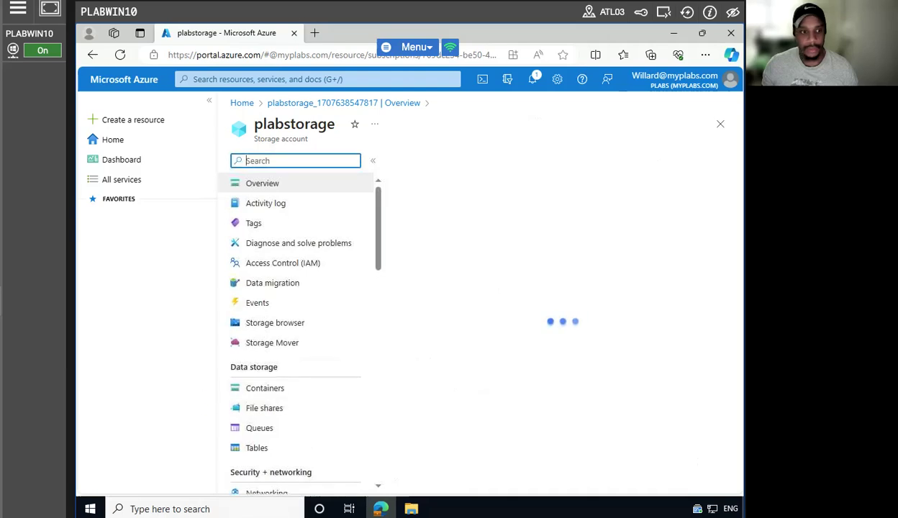
{"action": "left_click", "coordinate": [266, 389]}
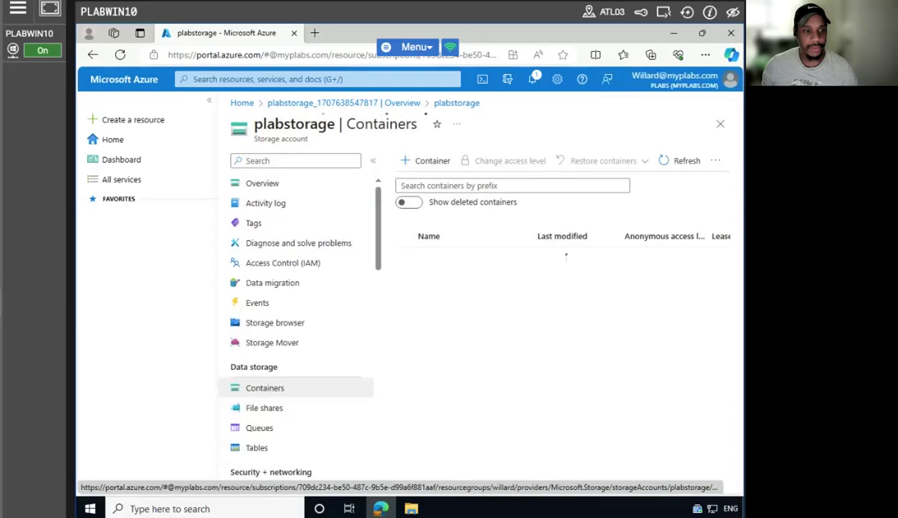
{"action": "left_click", "coordinate": [426, 163]}
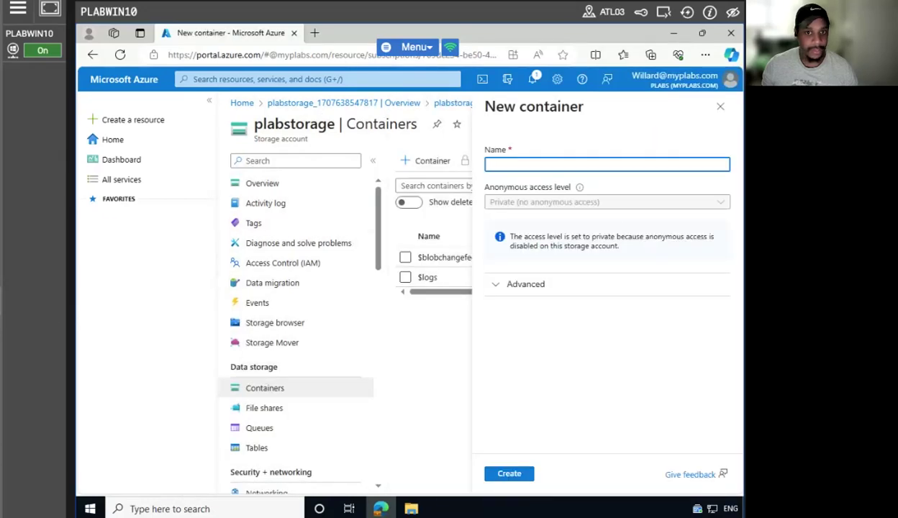
{"action": "left_click", "coordinate": [210, 101]}
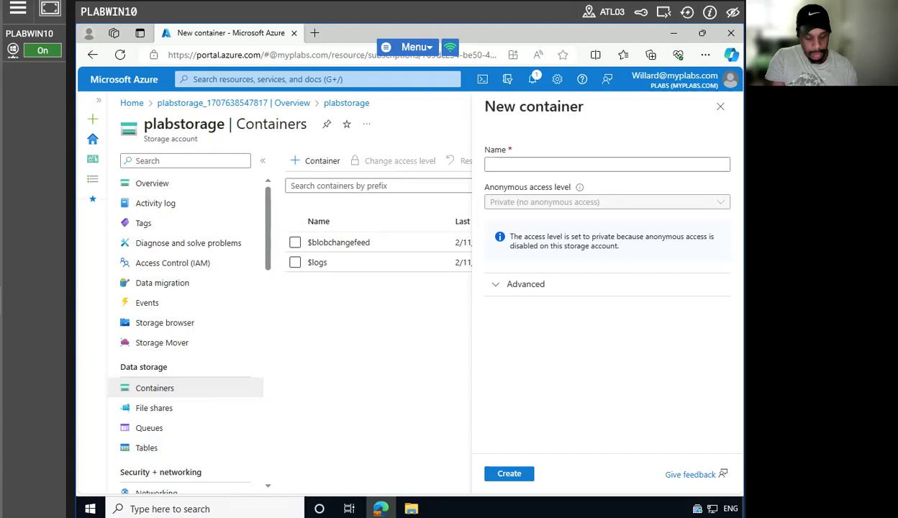
{"action": "left_click", "coordinate": [545, 164]}
{"action": "type", "text": "plabcontainer"}
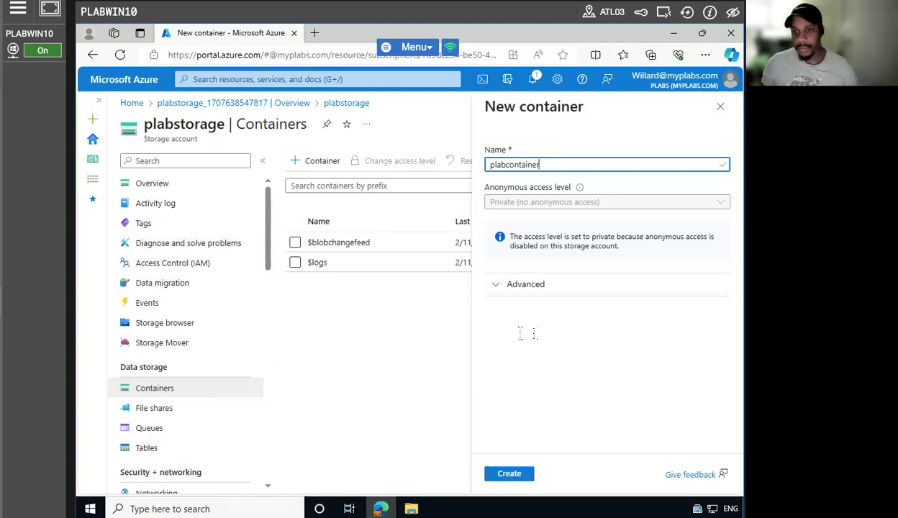
{"action": "left_click", "coordinate": [509, 473]}
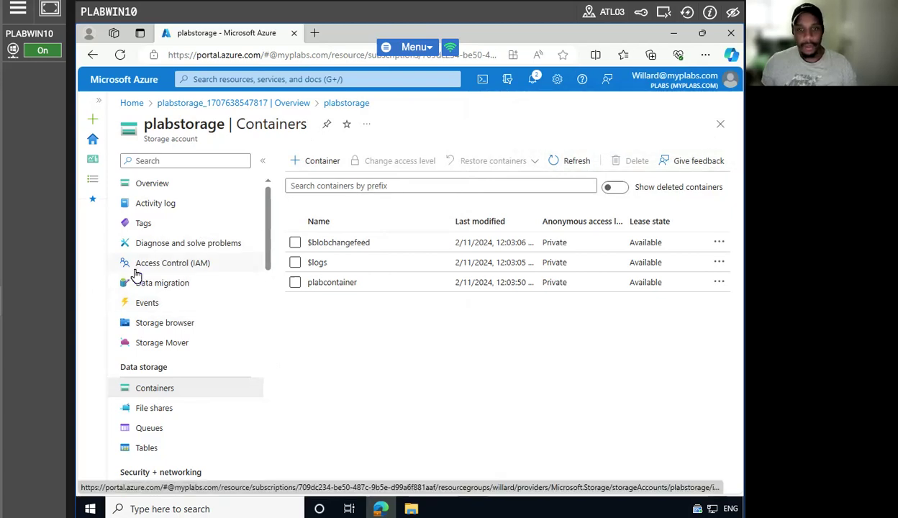
{"action": "left_click", "coordinate": [163, 408]}
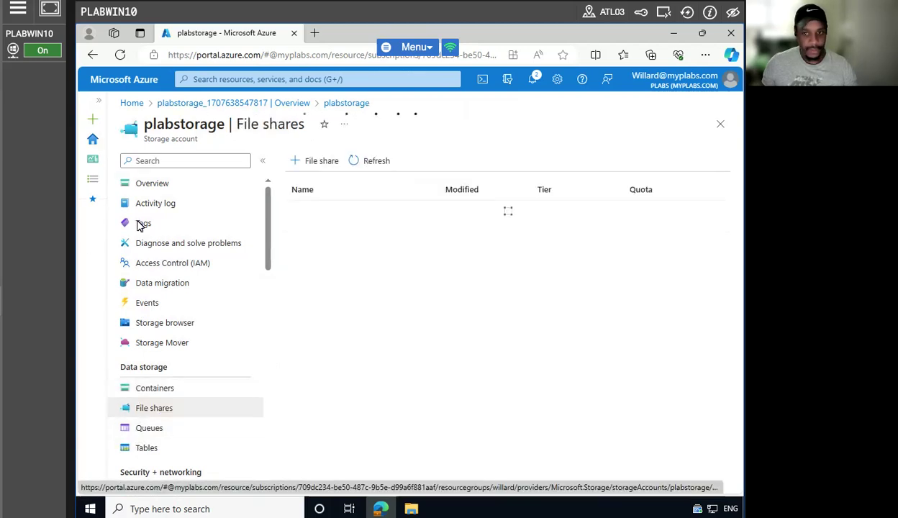
Start a new file share named cloudplusfs with the Hot tier.
{"action": "left_click", "coordinate": [315, 161]}
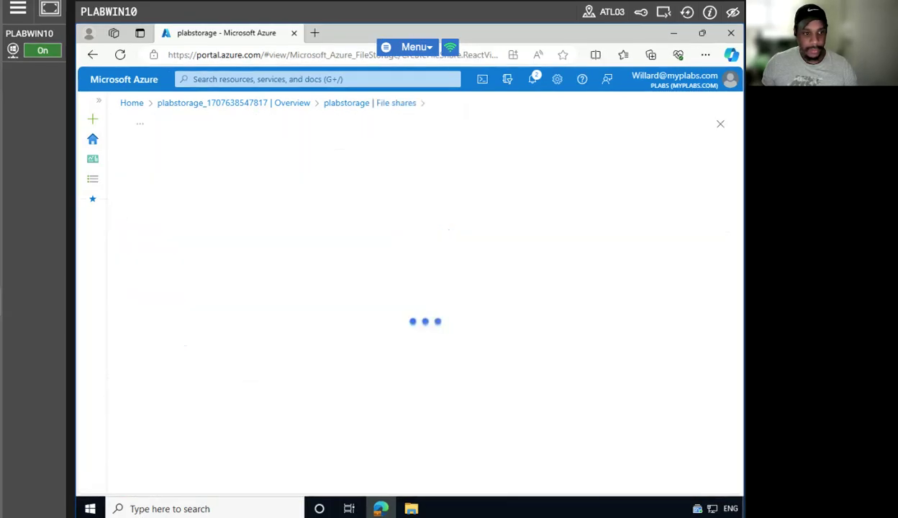
{"action": "left_click", "coordinate": [346, 194]}
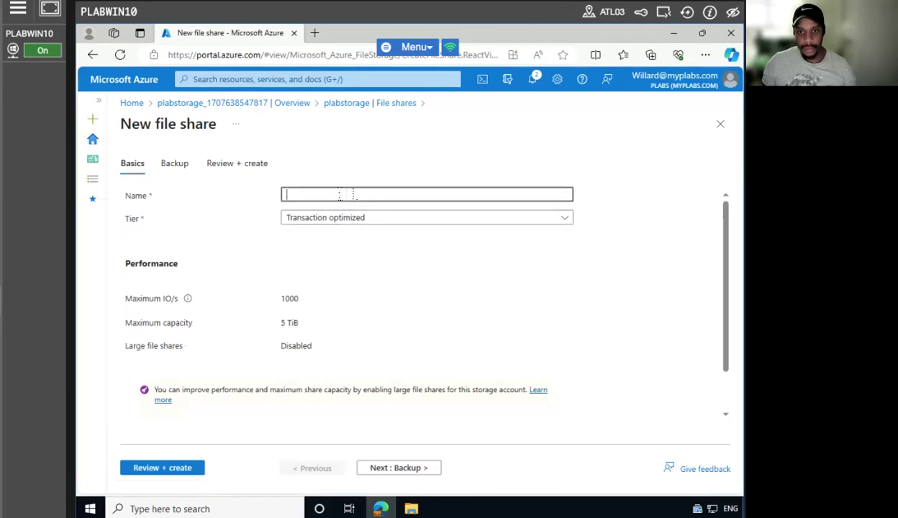
{"action": "type", "text": "Cloudplusfs"}
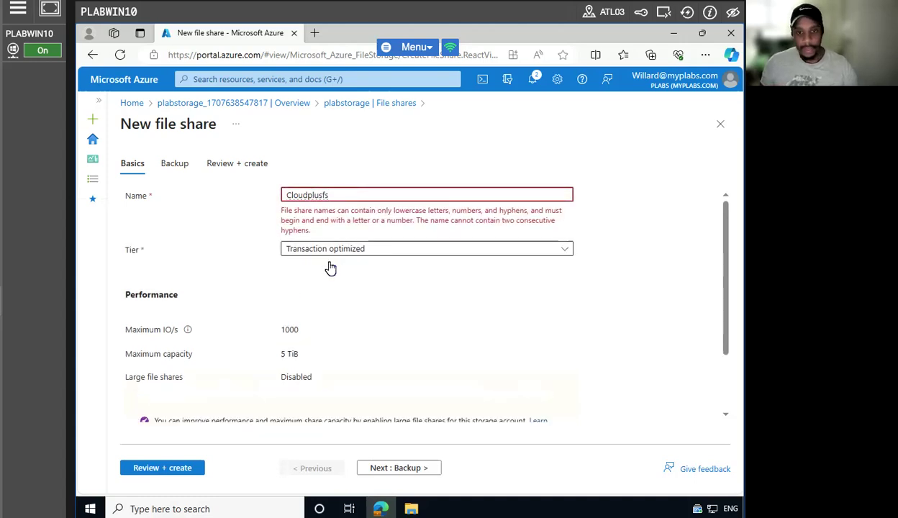
{"action": "left_click", "coordinate": [344, 249]}
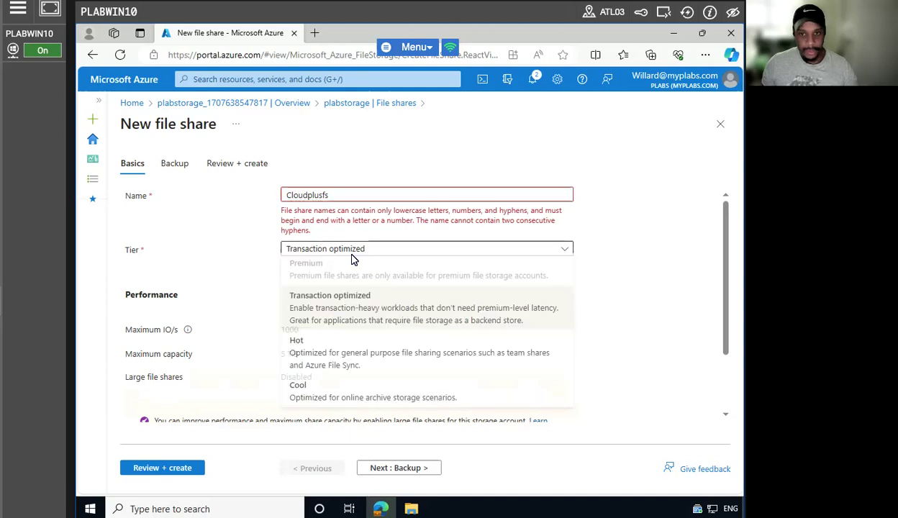
{"action": "left_click", "coordinate": [341, 345]}
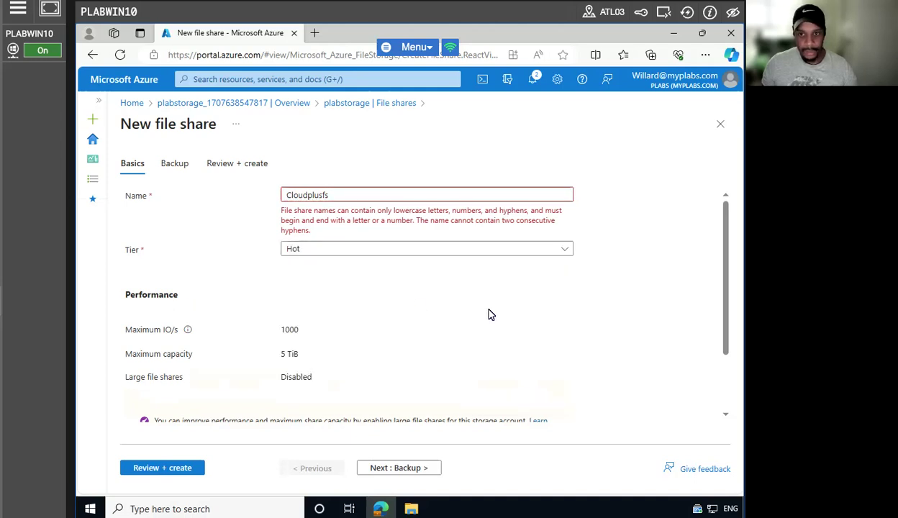
Retype the file share name until it validates, then go to Review + create.
{"action": "left_click", "coordinate": [350, 194]}
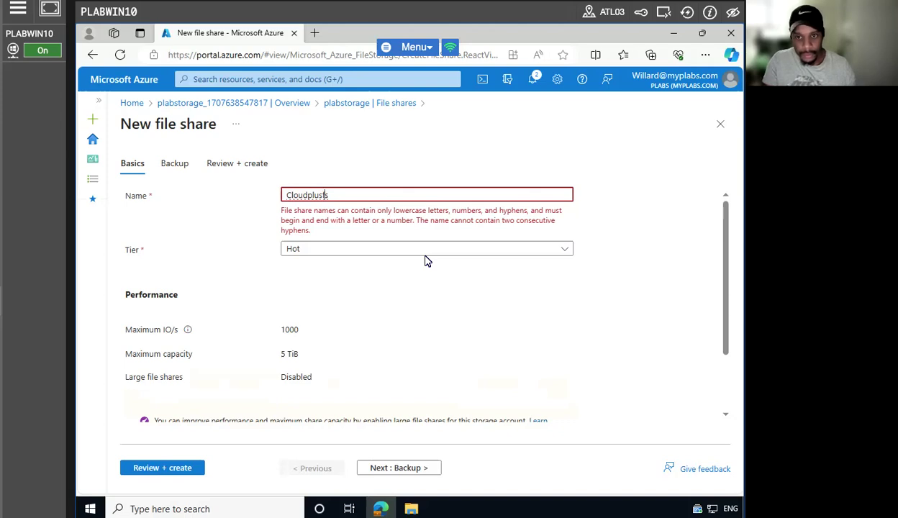
{"action": "type", "text": "x"}
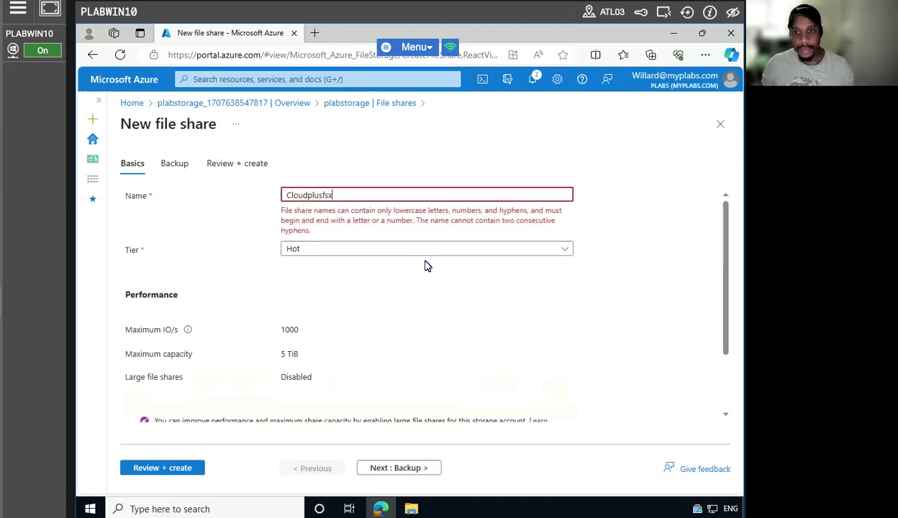
{"action": "type", "text": "x"}
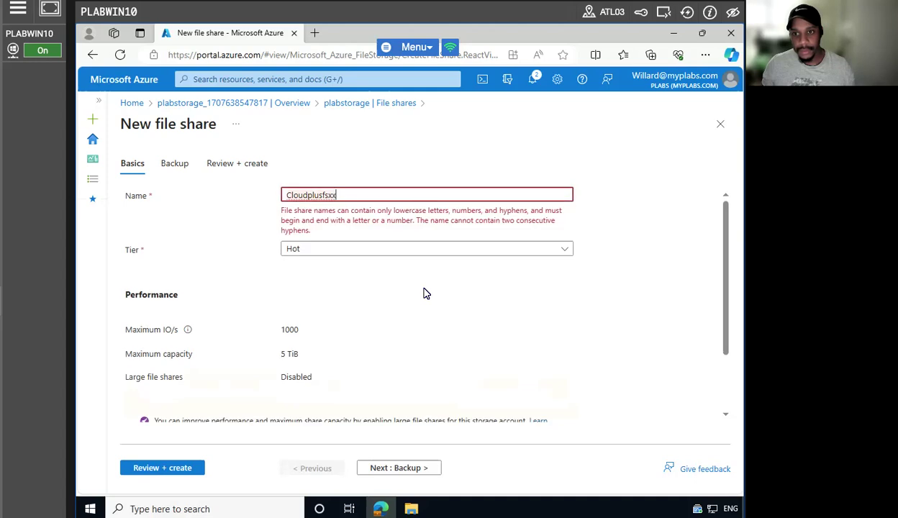
{"action": "key", "text": "BackSpace"}
{"action": "key", "text": "BackSpace"}
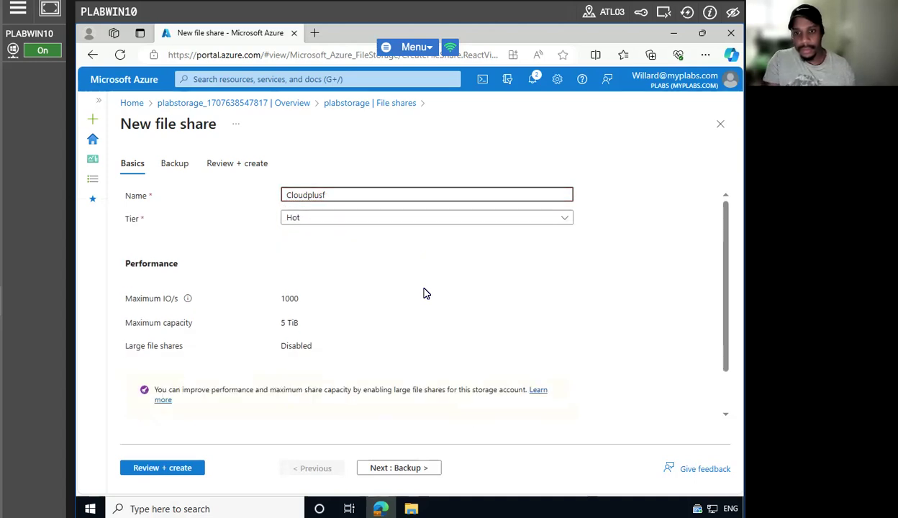
{"action": "key", "text": "BackSpace"}
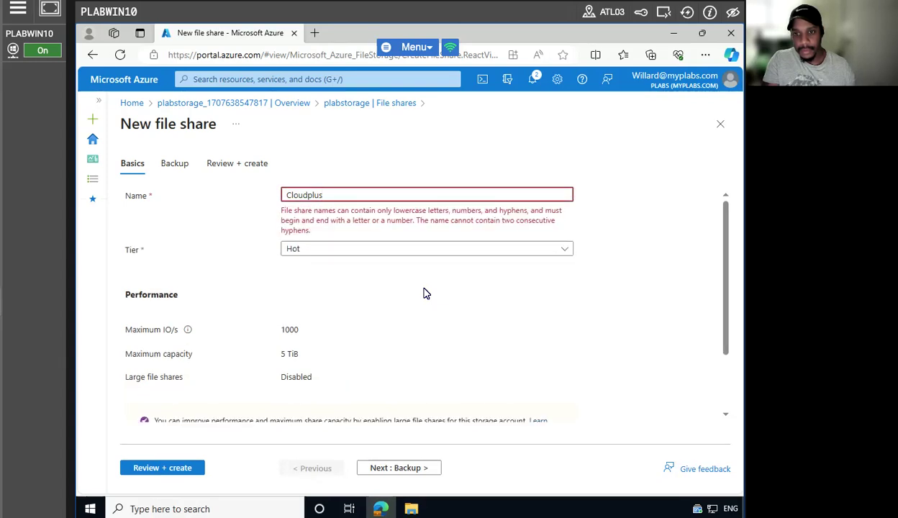
{"action": "key", "text": "BackSpace"}
{"action": "key", "text": "BackSpace"}
{"action": "key", "text": "BackSpace"}
{"action": "key", "text": "BackSpace"}
{"action": "key", "text": "BackSpace"}
{"action": "key", "text": "BackSpace"}
{"action": "key", "text": "BackSpace"}
{"action": "key", "text": "BackSpace"}
{"action": "key", "text": "BackSpace"}
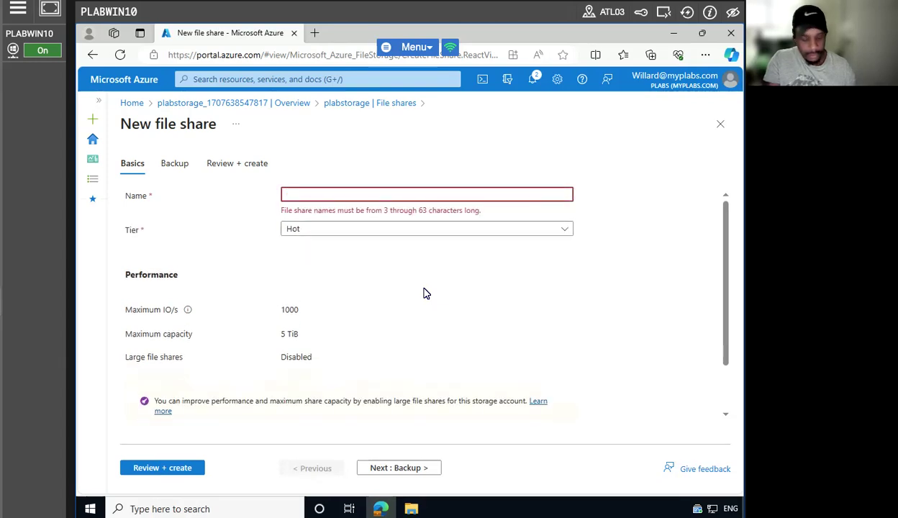
{"action": "type", "text": "Cloudplusfs"}
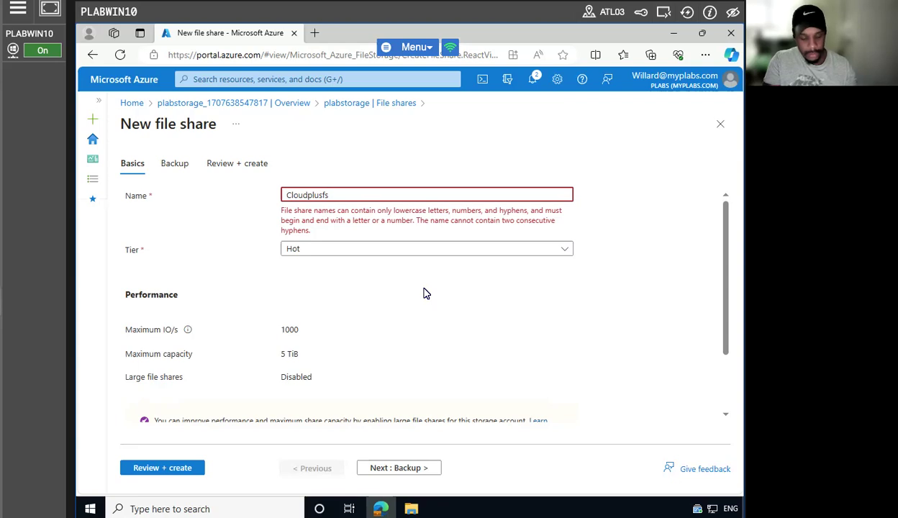
{"action": "type", "text": "24"}
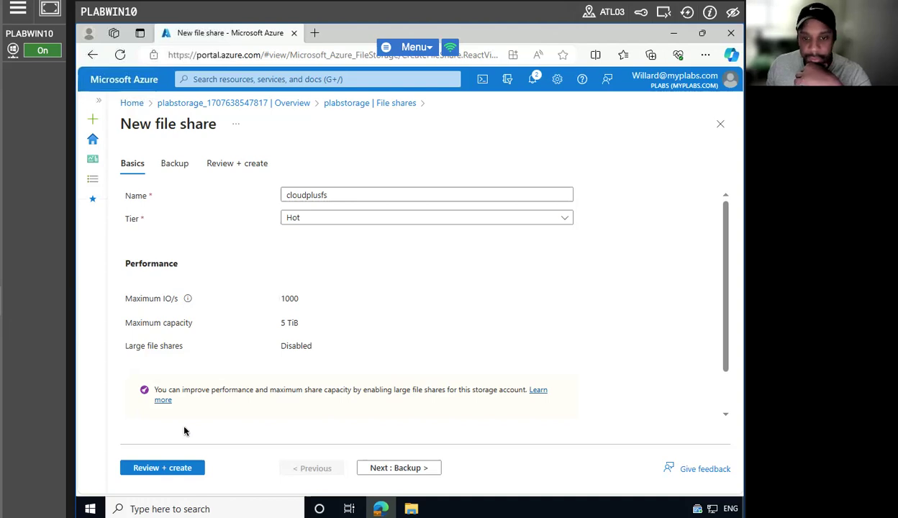
{"action": "left_click", "coordinate": [176, 466]}
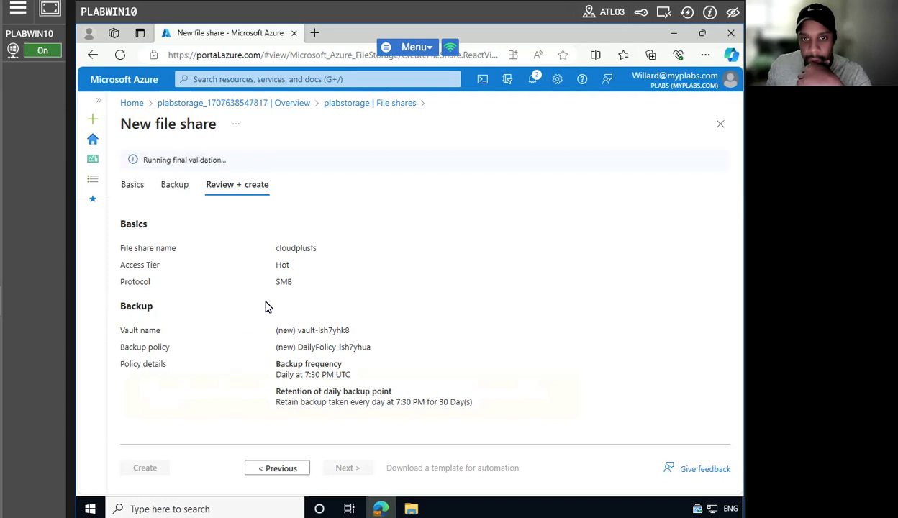
{"action": "left_click", "coordinate": [160, 466]}
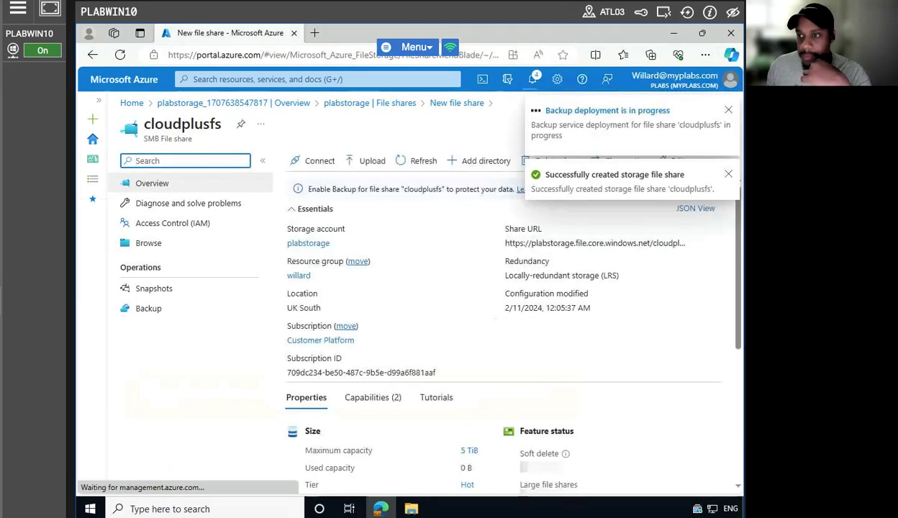
{"action": "left_click", "coordinate": [728, 174]}
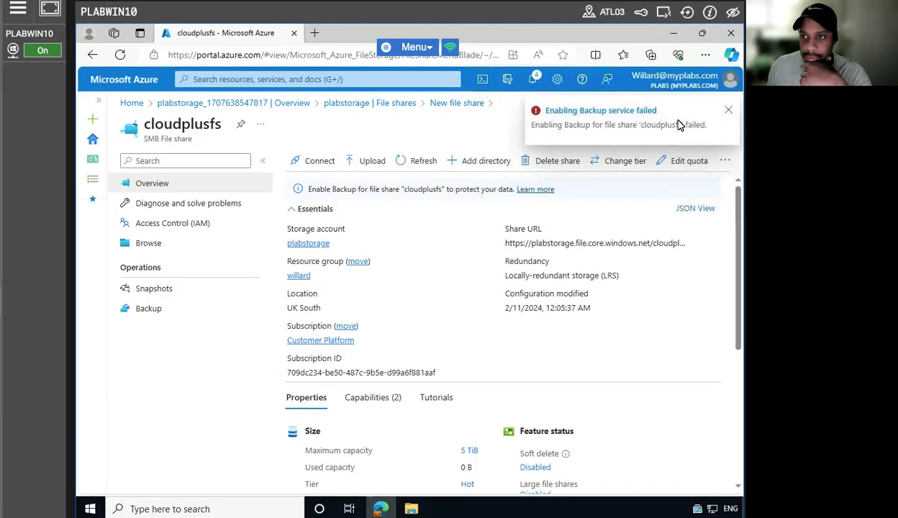
{"action": "left_click", "coordinate": [601, 110]}
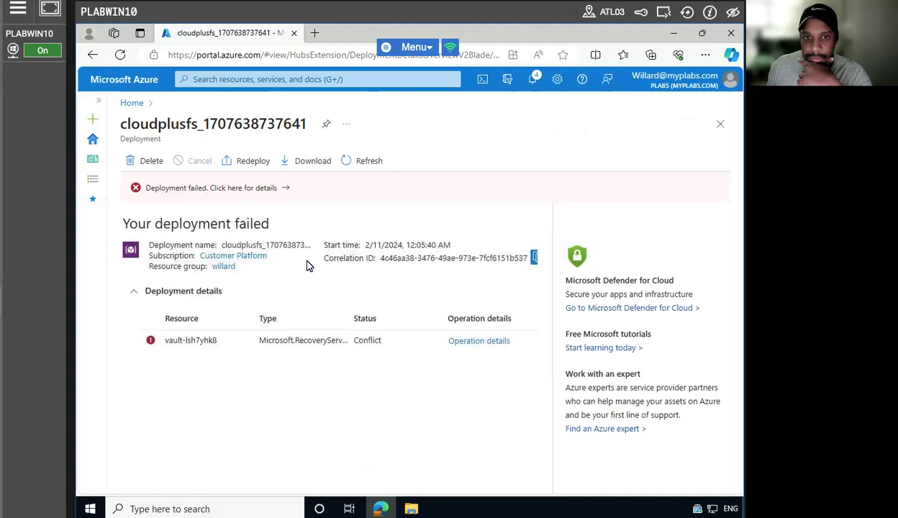
{"action": "left_click", "coordinate": [481, 342]}
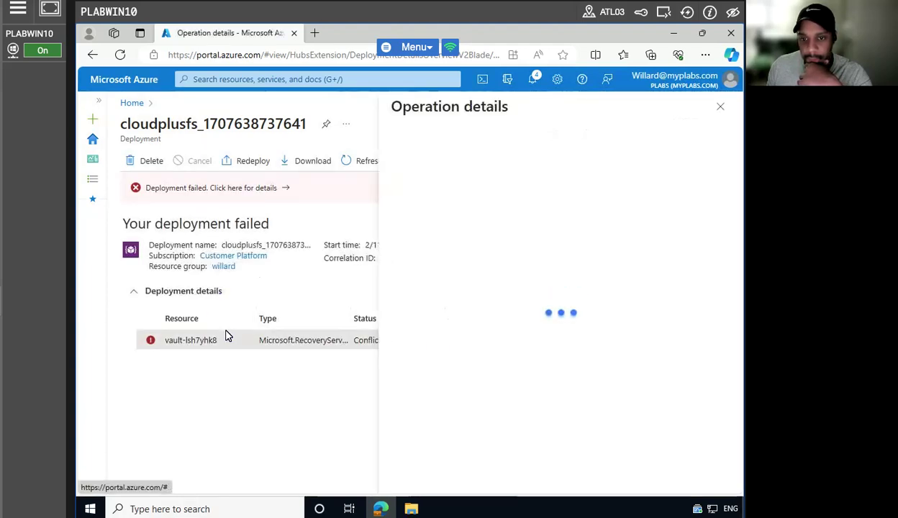
{"action": "scroll", "coordinate": [464, 256], "scroll_direction": "down", "scroll_amount": 5}
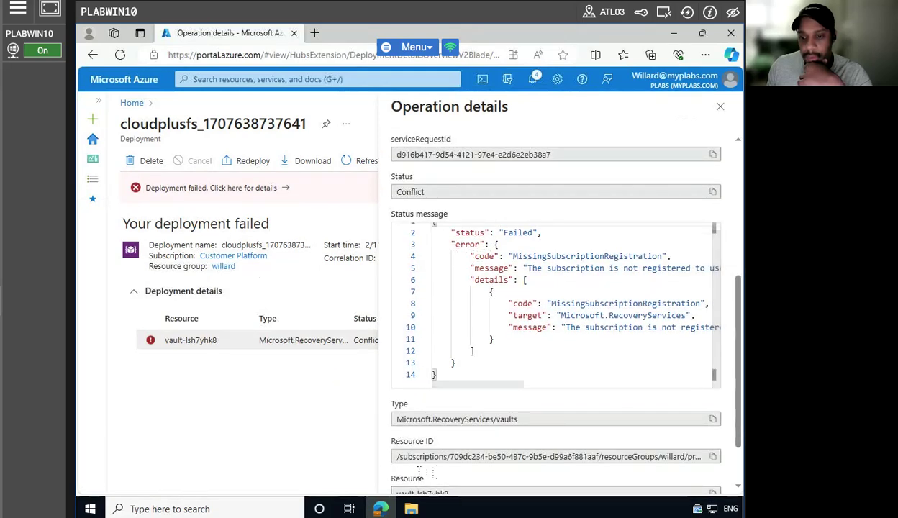
{"action": "scroll", "coordinate": [424, 465], "scroll_direction": "down", "scroll_amount": 1}
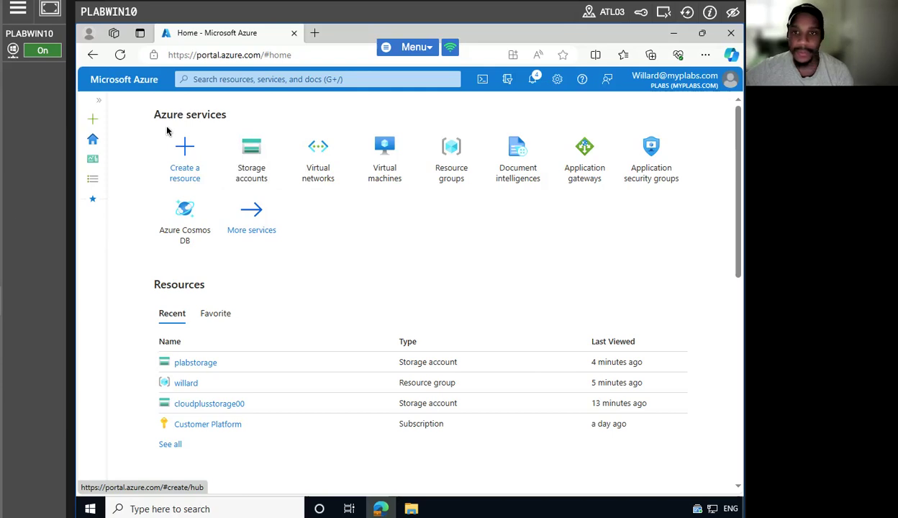
{"action": "left_click", "coordinate": [223, 80]}
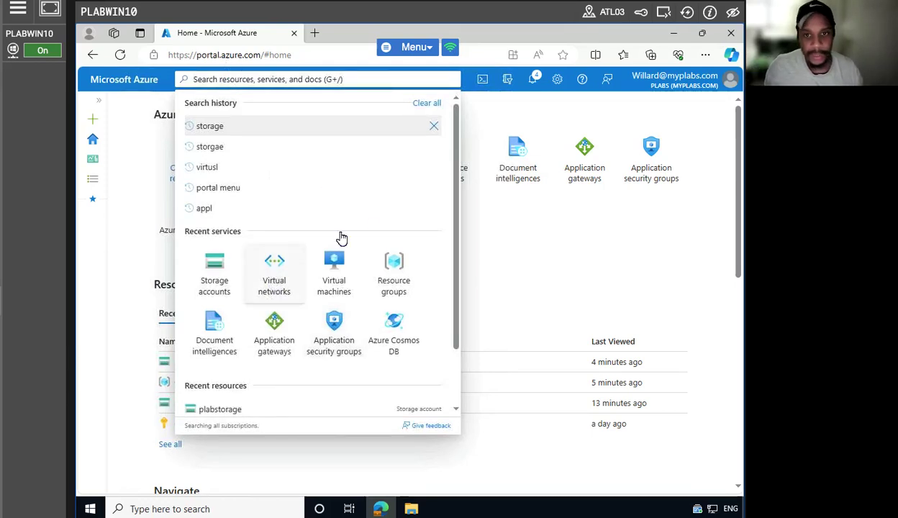
Create virtual network plabvnet in resource group willard, UK South, through Review + create.
{"action": "type", "text": "virtual"}
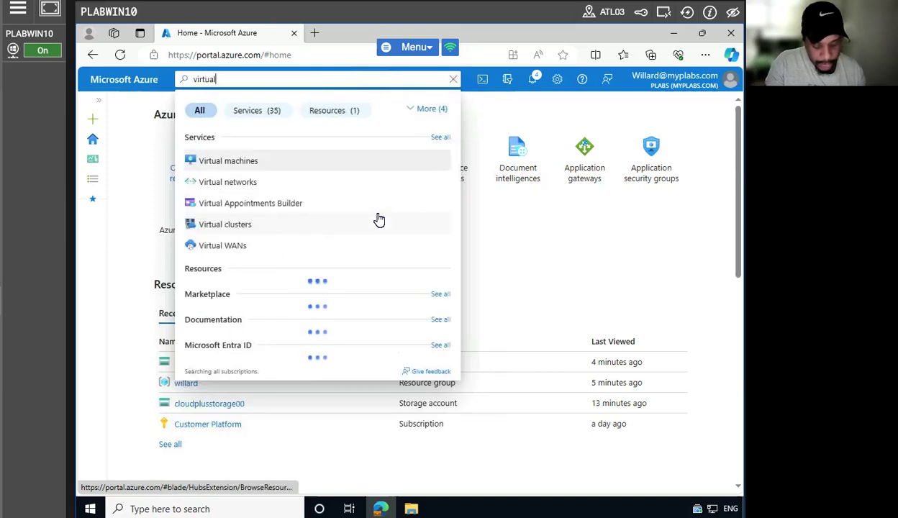
{"action": "type", "text": " networks"}
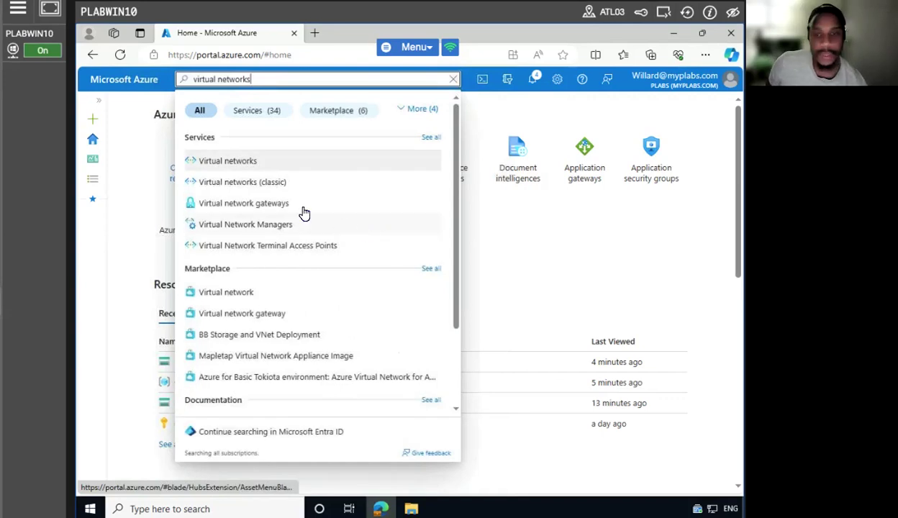
{"action": "left_click", "coordinate": [284, 164]}
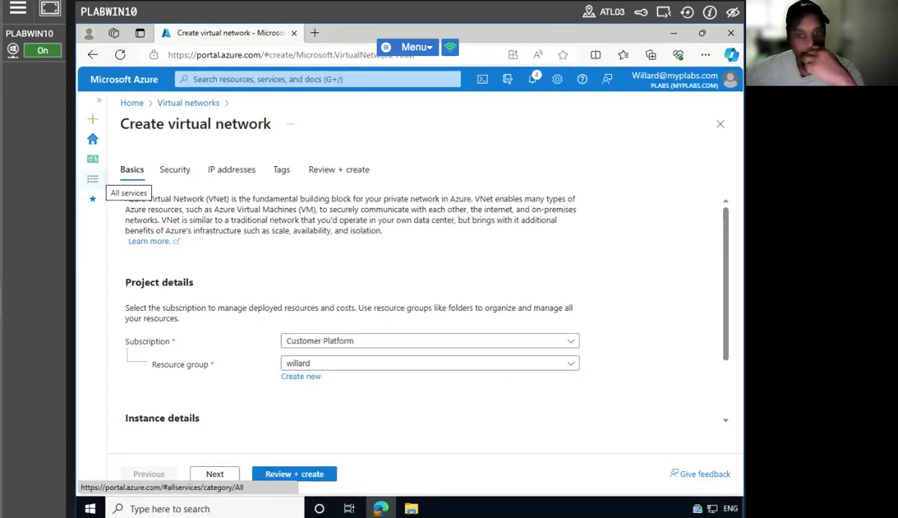
{"action": "scroll", "coordinate": [287, 358], "scroll_direction": "down", "scroll_amount": 1}
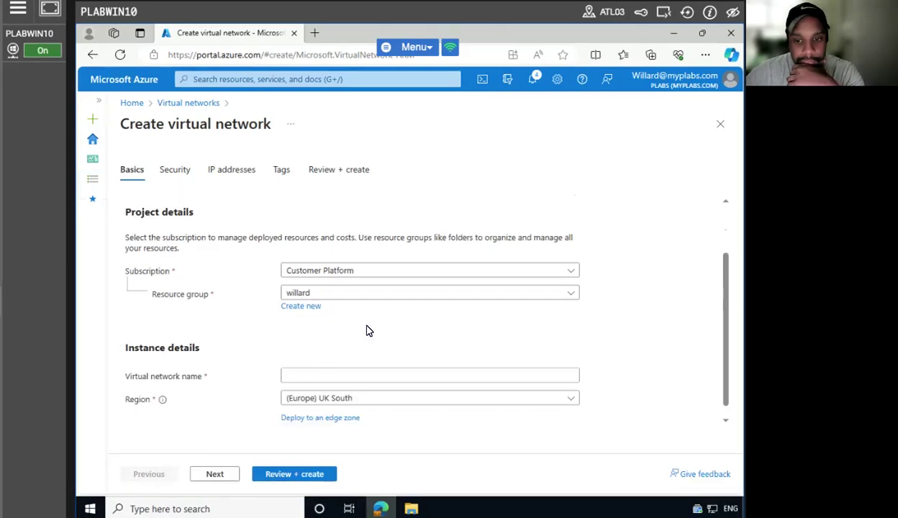
{"action": "scroll", "coordinate": [456, 328], "scroll_direction": "down", "scroll_amount": 1}
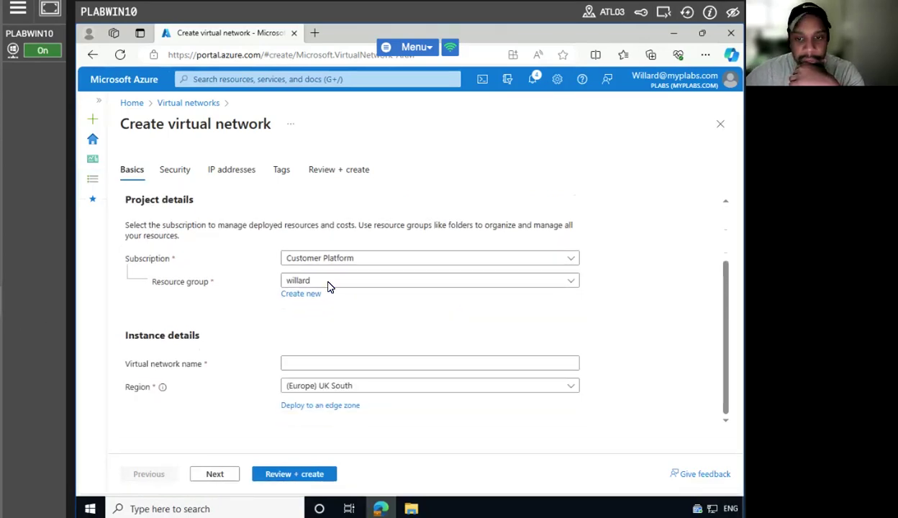
{"action": "left_click", "coordinate": [320, 358]}
{"action": "type", "text": "plabvnet"}
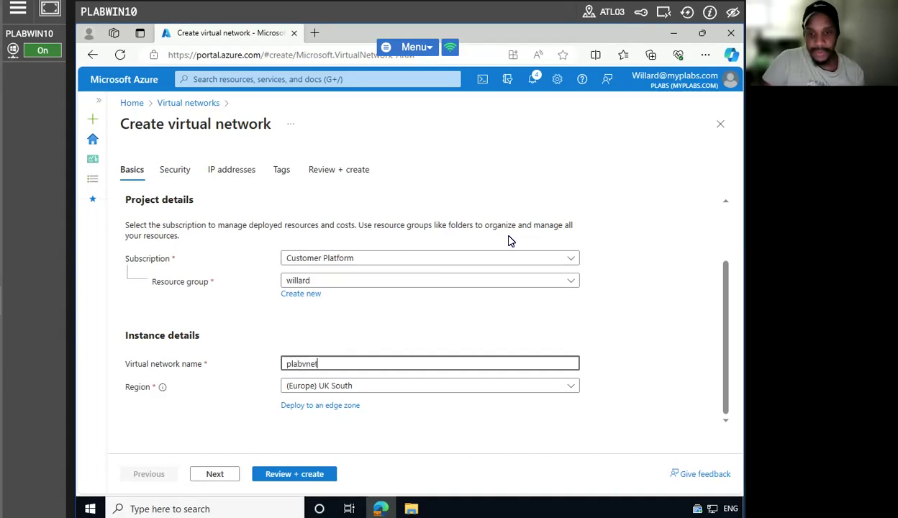
{"action": "left_click", "coordinate": [629, 349]}
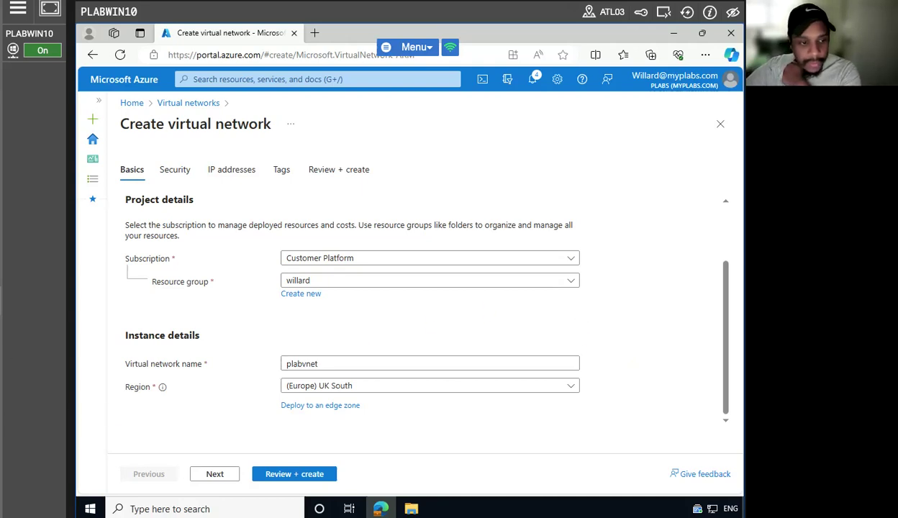
{"action": "left_click", "coordinate": [291, 472]}
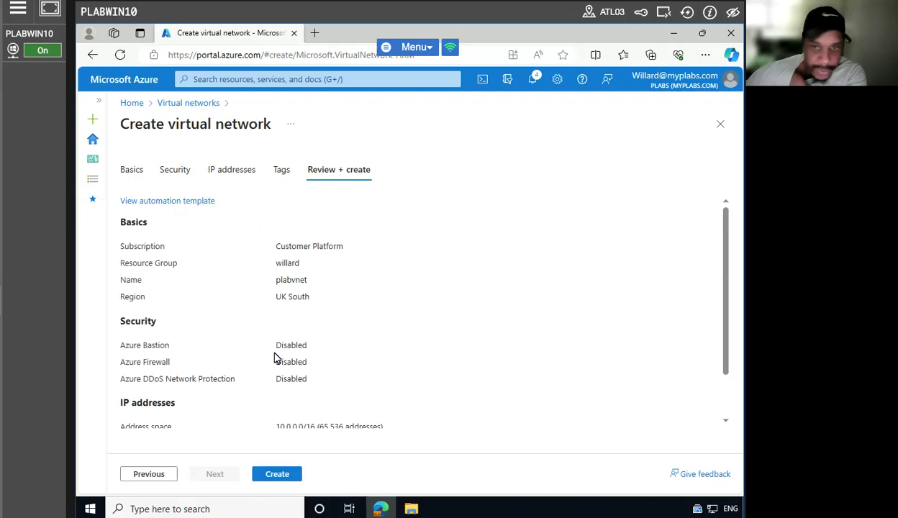
{"action": "left_click", "coordinate": [266, 474]}
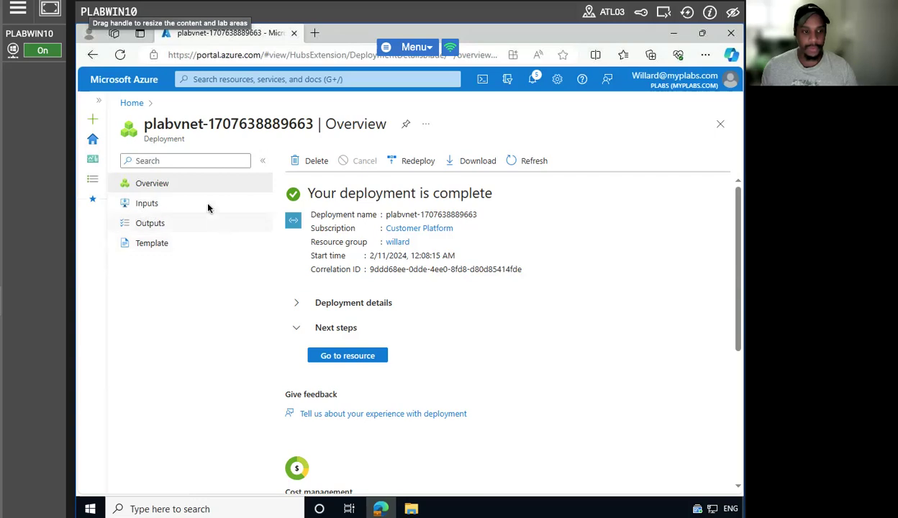
Return to the Home page after plabvnet deploys and begin a new portal search.
{"action": "left_click", "coordinate": [132, 104]}
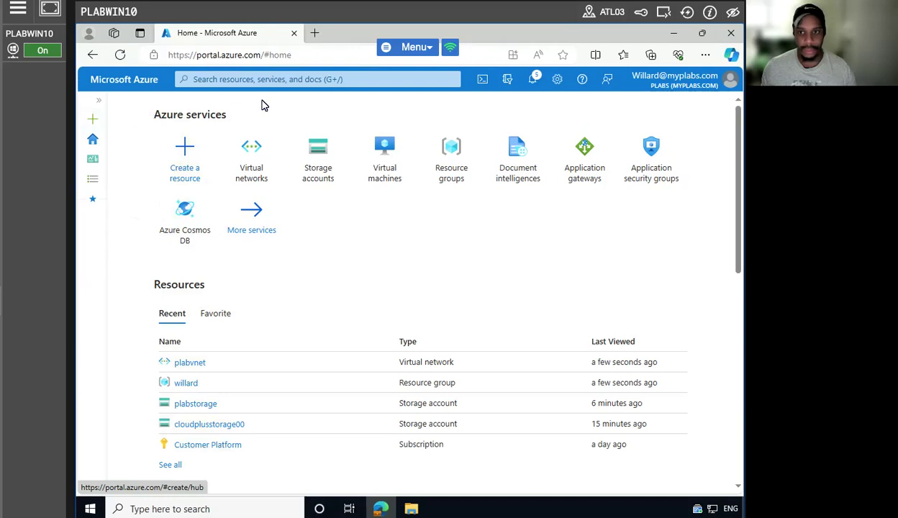
{"action": "left_click", "coordinate": [267, 81]}
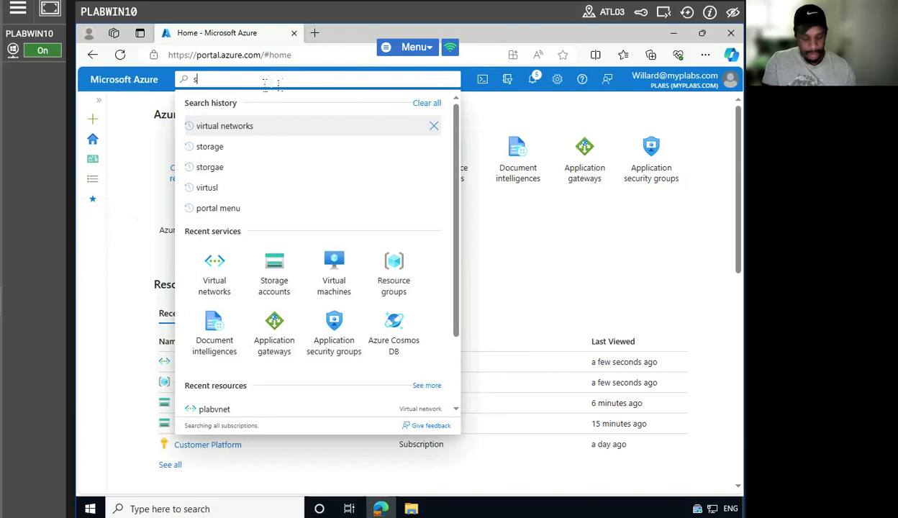
Start a new Web App from App Services in resource group willard, named cloudplusapp.
{"action": "type", "text": "services"}
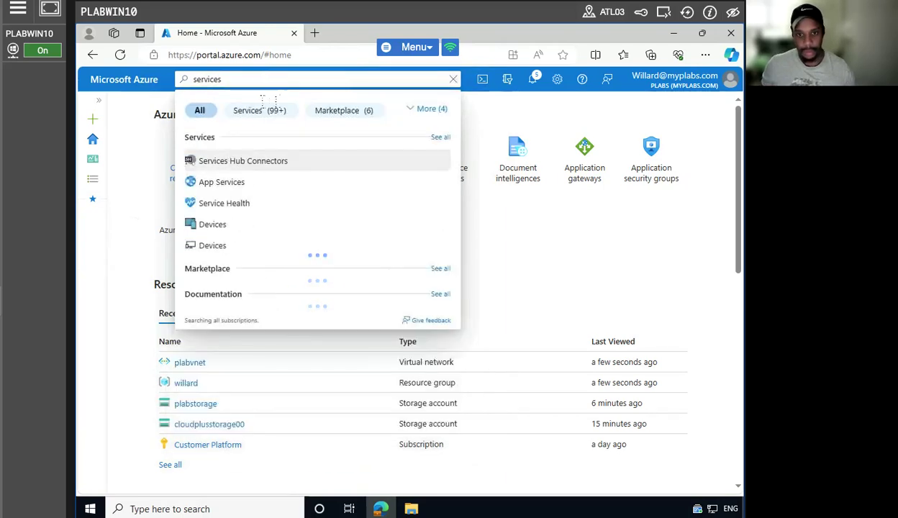
{"action": "left_click", "coordinate": [229, 181]}
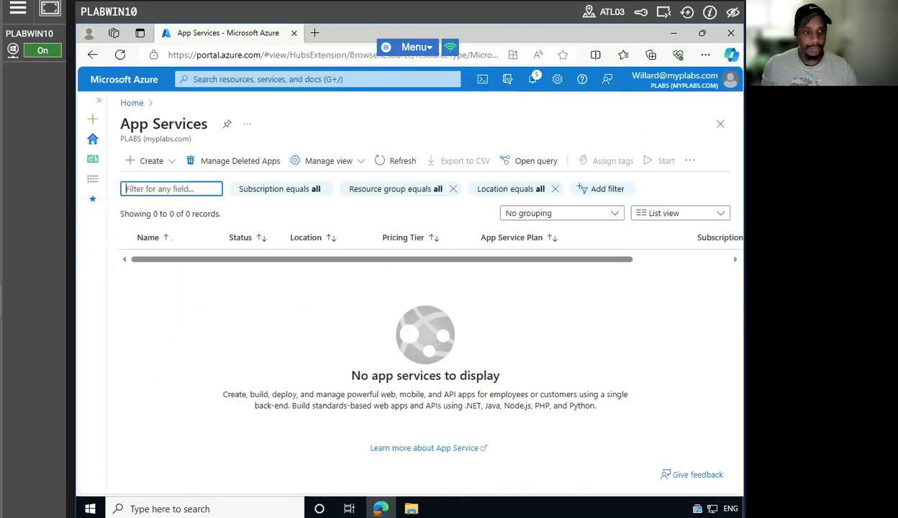
{"action": "left_click", "coordinate": [151, 159]}
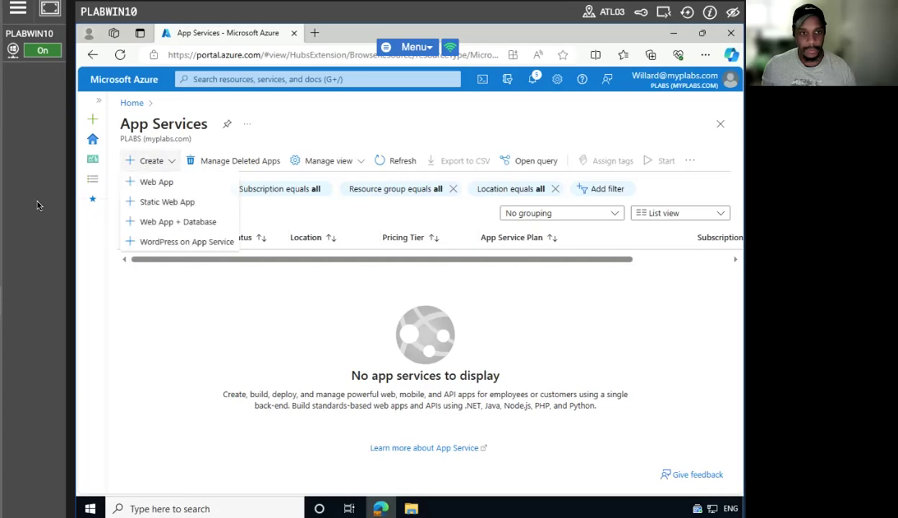
{"action": "left_click", "coordinate": [149, 183]}
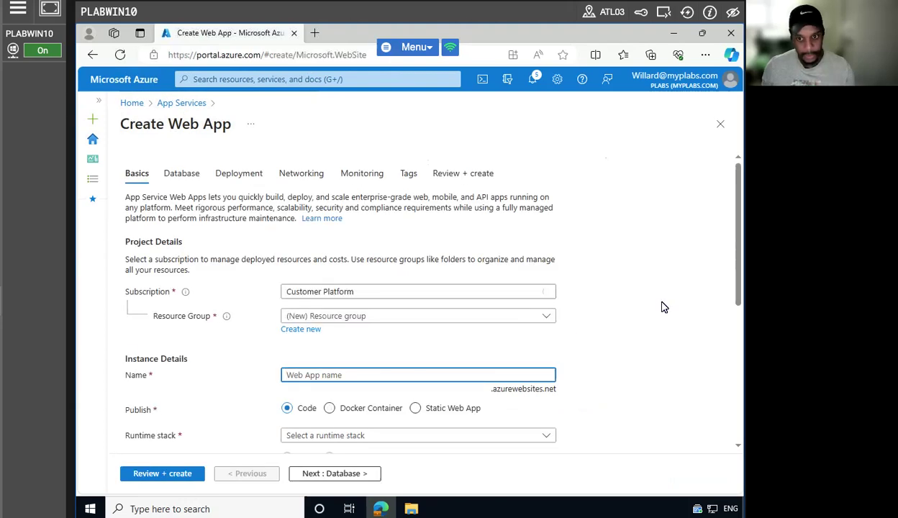
{"action": "left_click", "coordinate": [531, 316]}
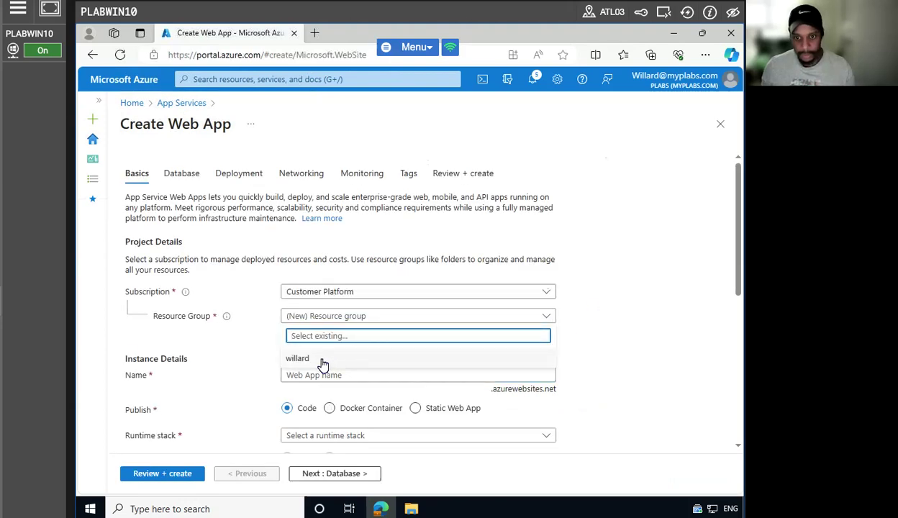
{"action": "left_click", "coordinate": [351, 357]}
{"action": "scroll", "coordinate": [627, 357], "scroll_direction": "down", "scroll_amount": 1}
{"action": "left_click", "coordinate": [381, 283]}
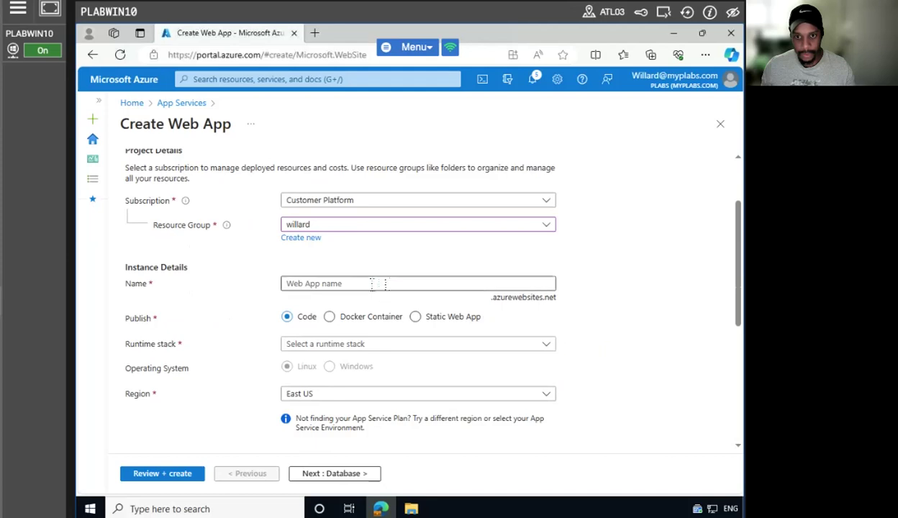
{"action": "type", "text": "clo"}
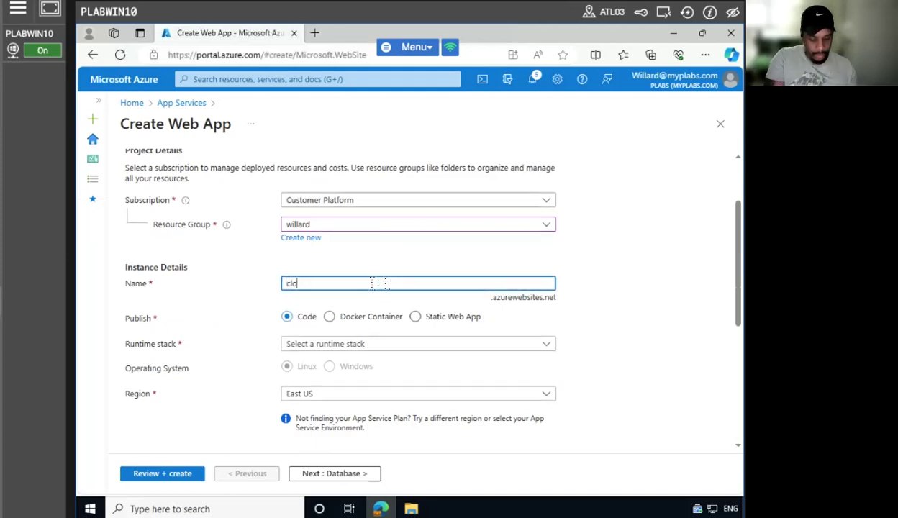
{"action": "type", "text": "udplusapp"}
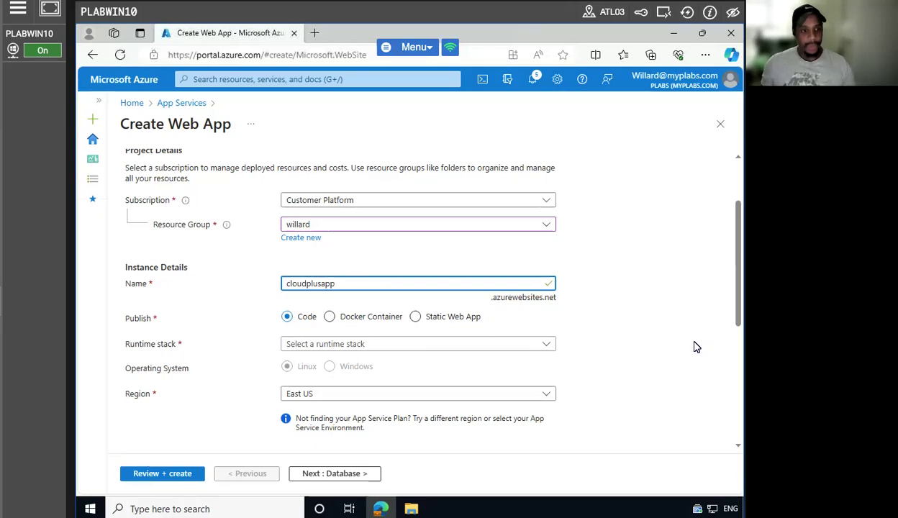
Set the web app's runtime stack to .NET 6 (LTS).
{"action": "scroll", "coordinate": [696, 347], "scroll_direction": "down", "scroll_amount": 2}
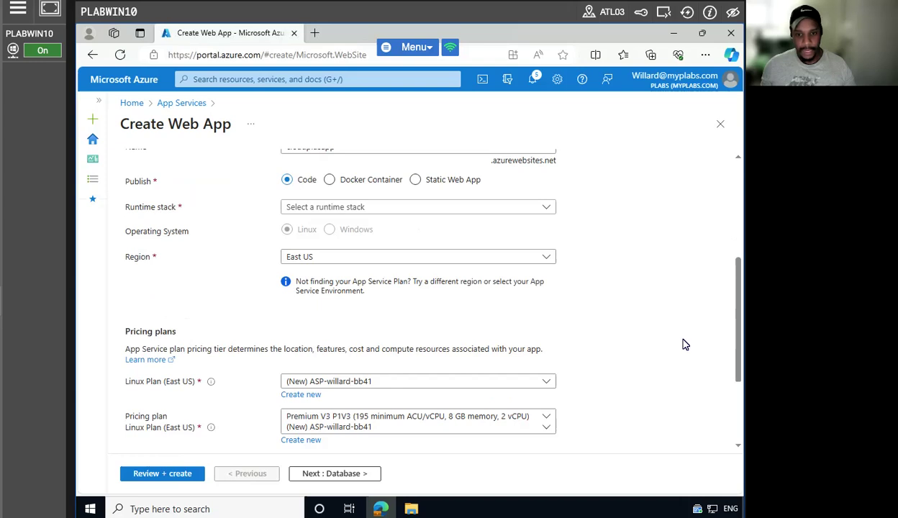
{"action": "scroll", "coordinate": [685, 345], "scroll_direction": "down", "scroll_amount": 2}
{"action": "scroll", "coordinate": [684, 344], "scroll_direction": "up", "scroll_amount": 3}
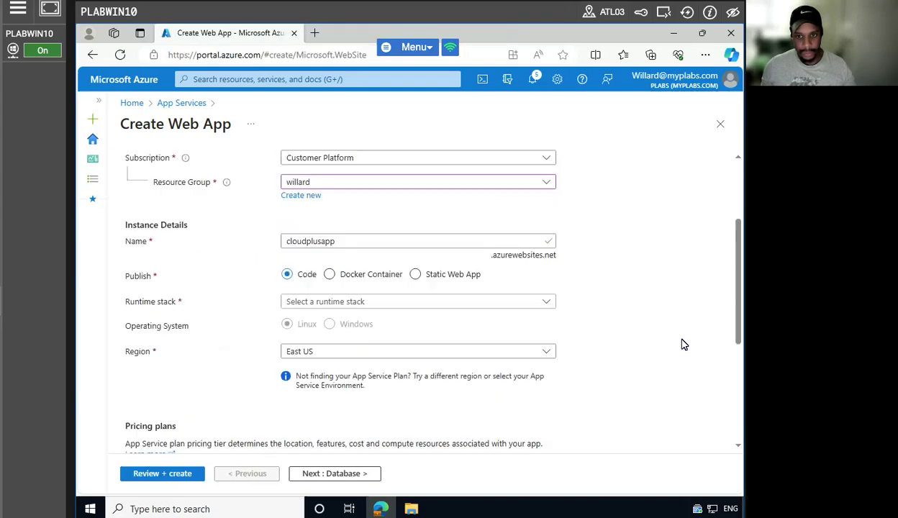
{"action": "left_click", "coordinate": [511, 297]}
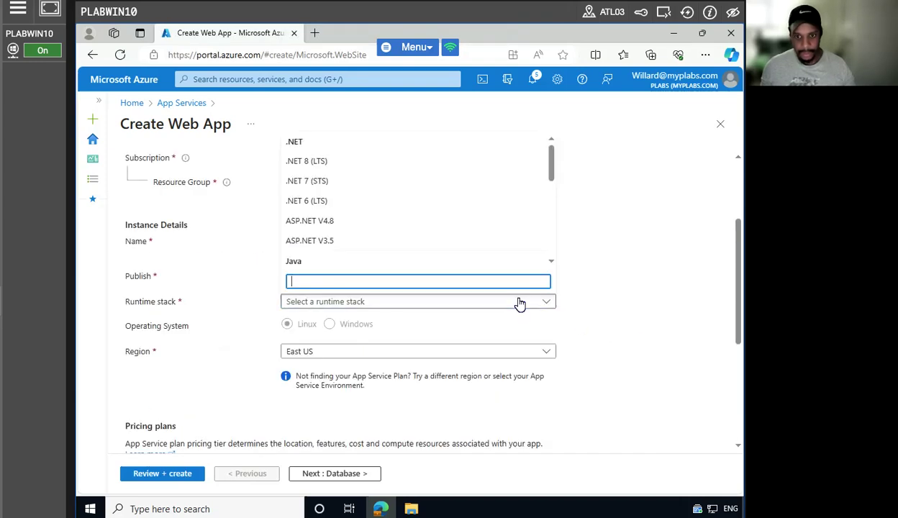
{"action": "left_click", "coordinate": [354, 200]}
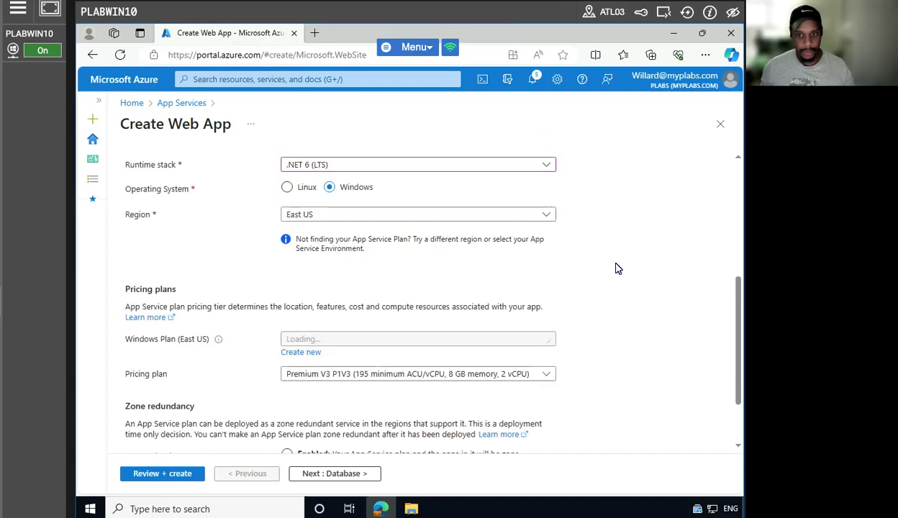
Choose UK South as the region, then review and create the cloudplusapp web app.
{"action": "left_click", "coordinate": [417, 353]}
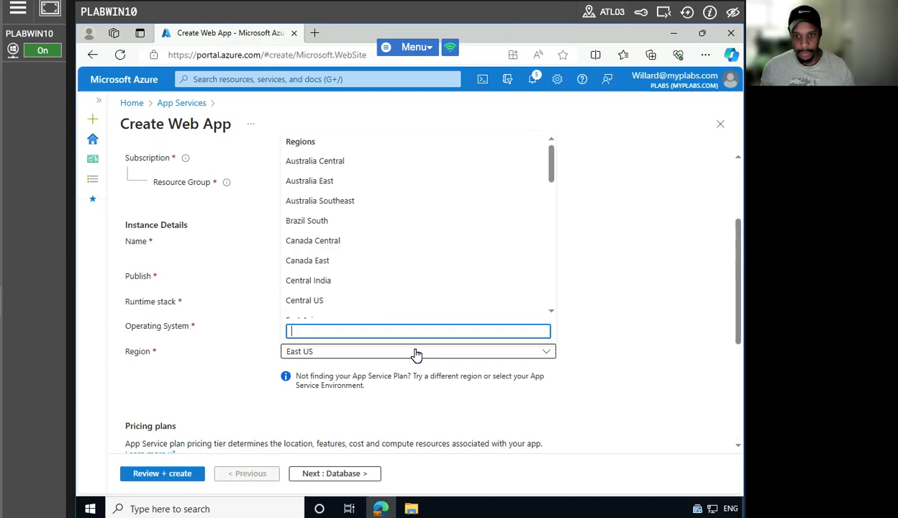
{"action": "scroll", "coordinate": [379, 258], "scroll_direction": "down", "scroll_amount": 2}
{"action": "scroll", "coordinate": [380, 257], "scroll_direction": "down", "scroll_amount": 8}
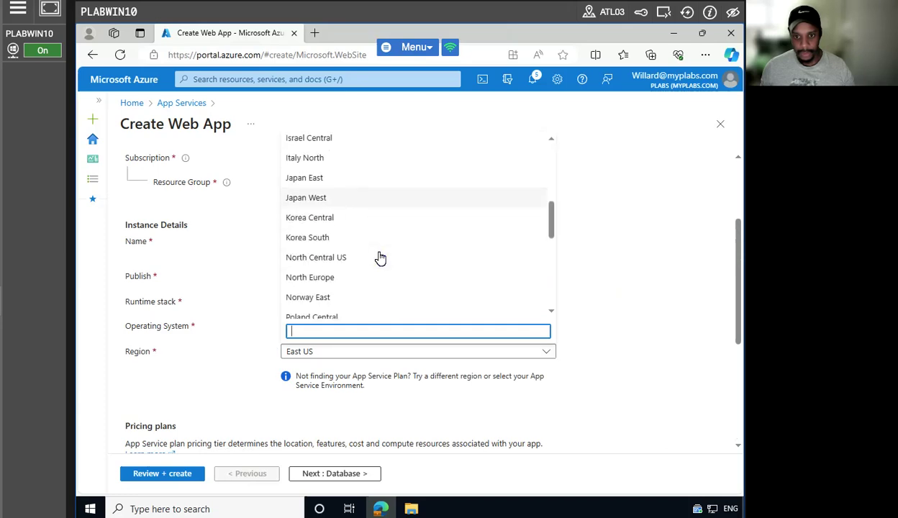
{"action": "scroll", "coordinate": [370, 252], "scroll_direction": "up", "scroll_amount": 1}
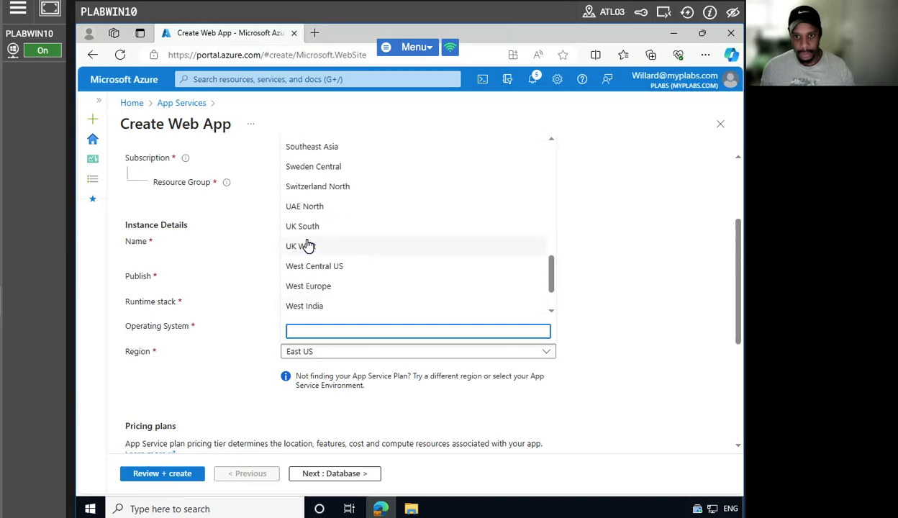
{"action": "left_click", "coordinate": [365, 227]}
{"action": "left_click", "coordinate": [626, 360]}
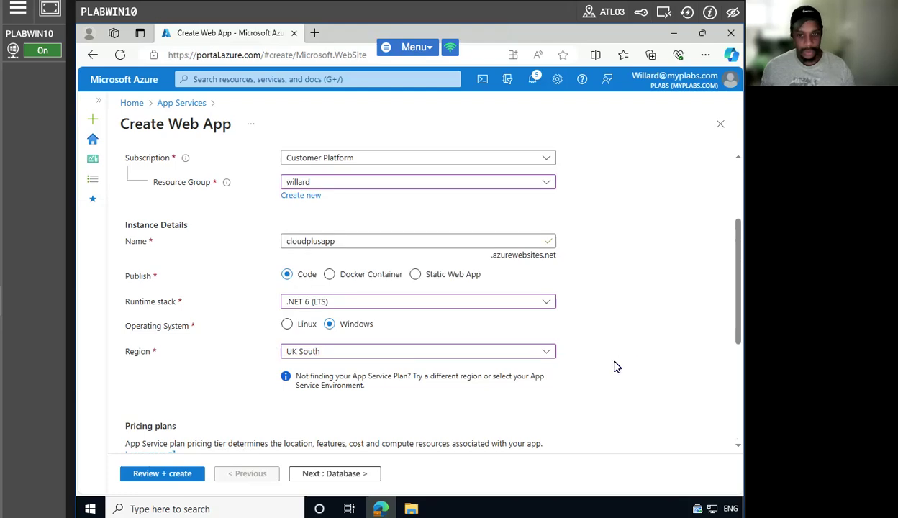
{"action": "left_click", "coordinate": [164, 472]}
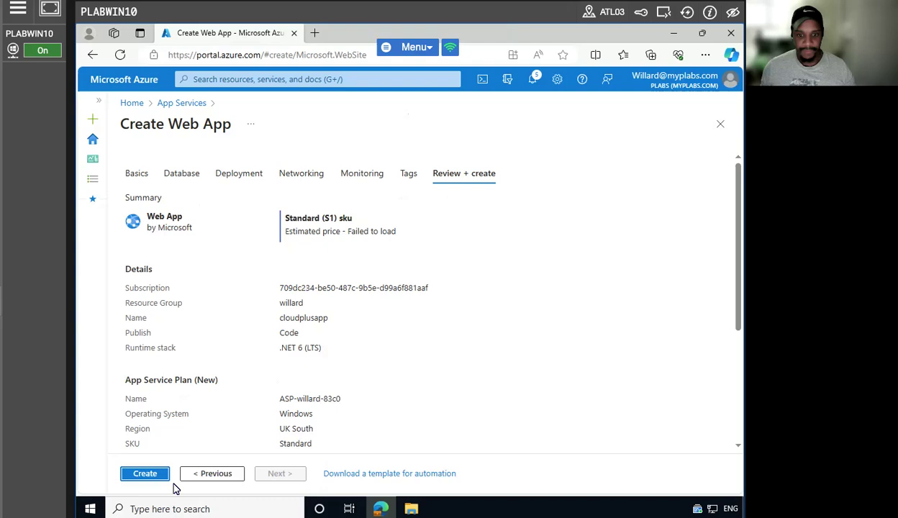
{"action": "left_click", "coordinate": [144, 475]}
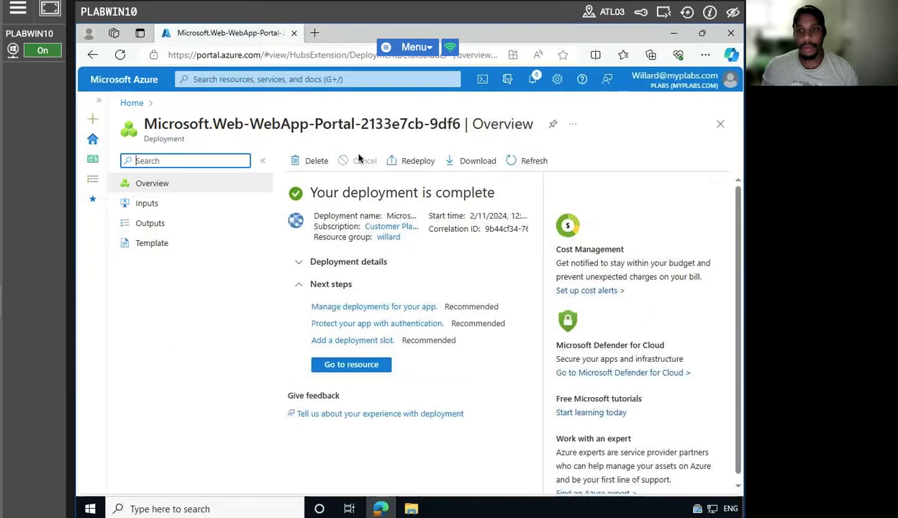
Go to the newly deployed cloudplusapp web app resource.
{"action": "left_click", "coordinate": [353, 364]}
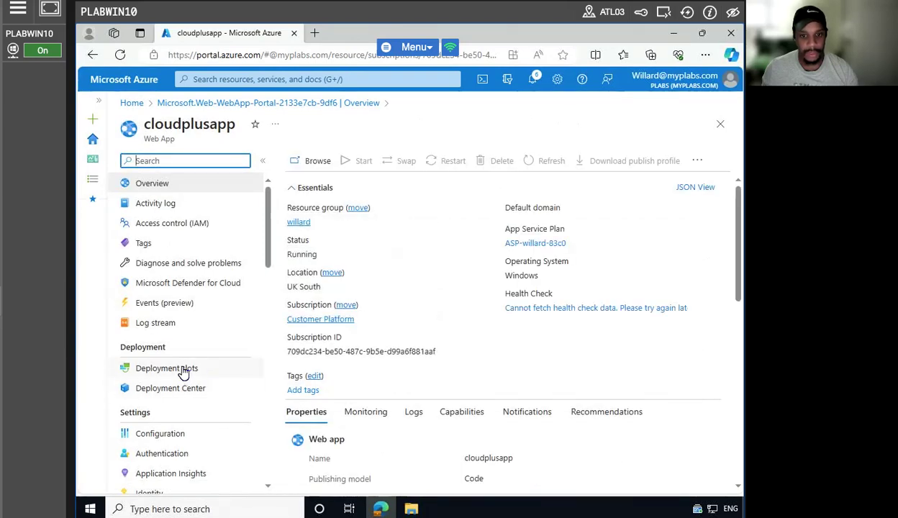
Add a deployment slot named Blue and leave the panel while it is created.
{"action": "left_click", "coordinate": [184, 369]}
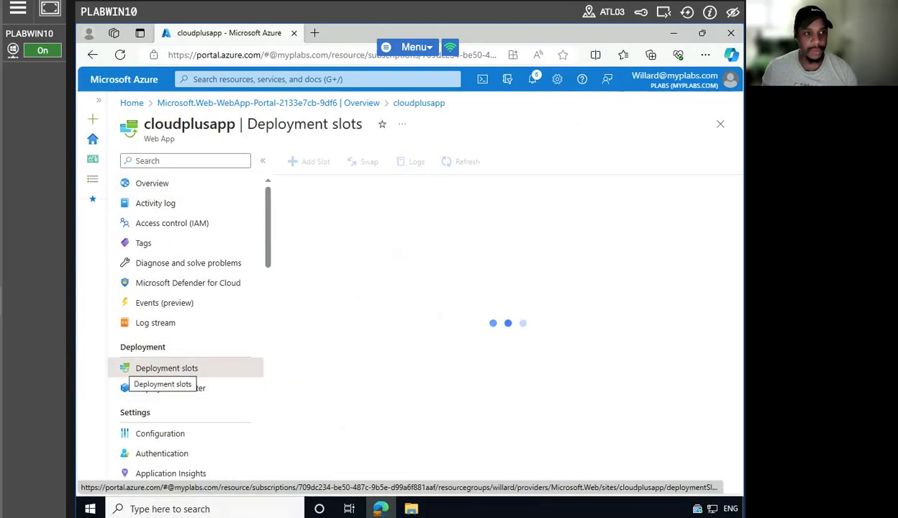
{"action": "left_click", "coordinate": [432, 165]}
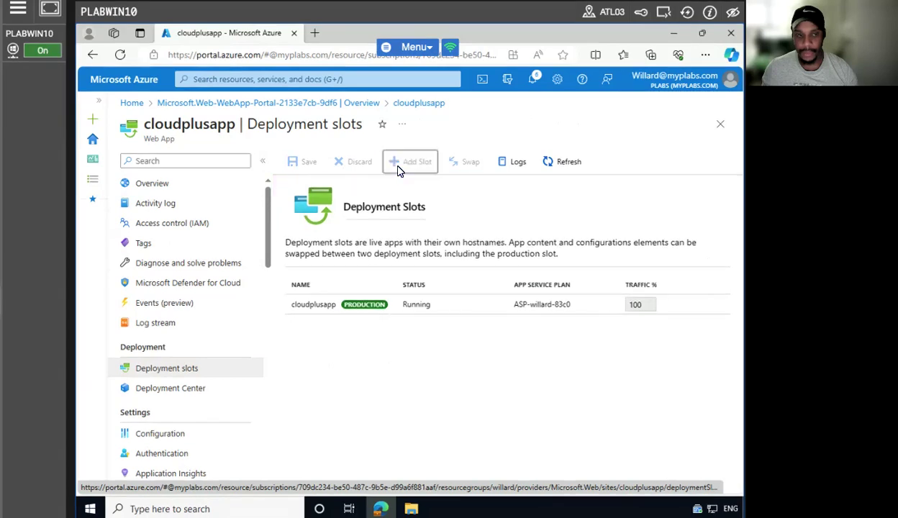
{"action": "left_click", "coordinate": [424, 159]}
{"action": "type", "text": "Blue"}
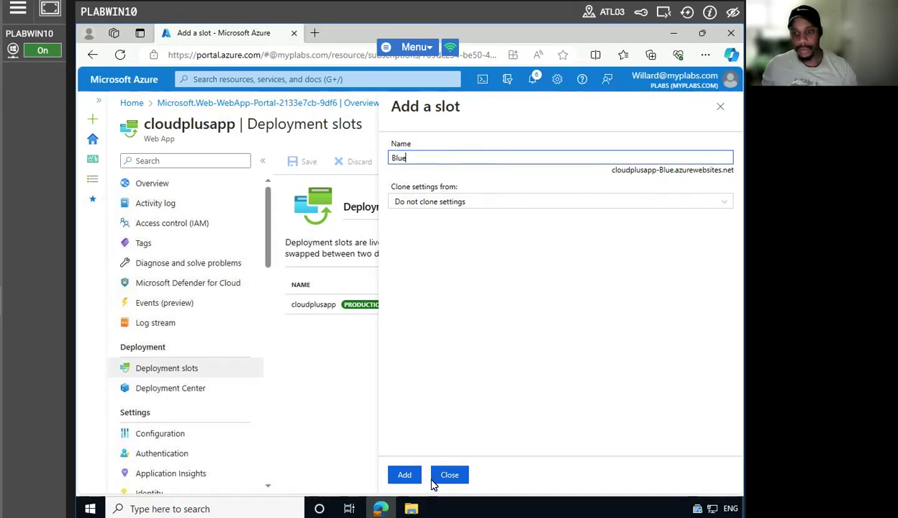
{"action": "left_click", "coordinate": [405, 477]}
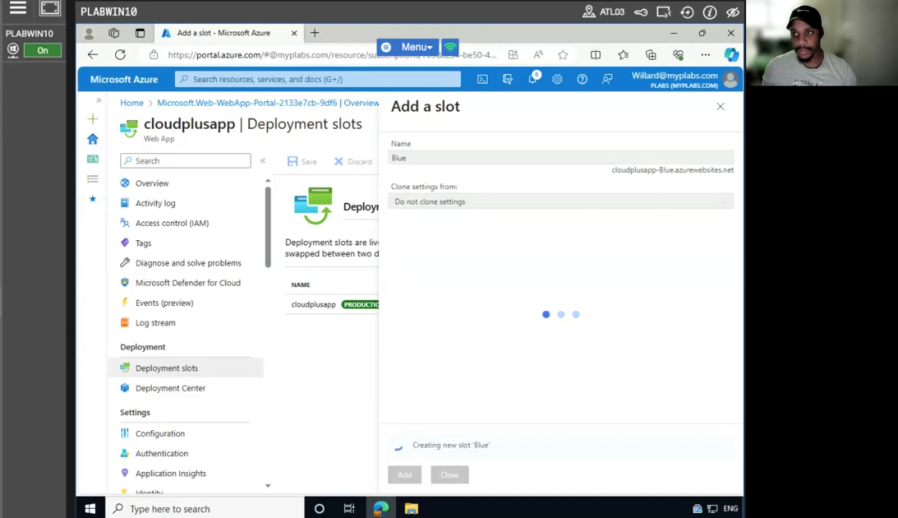
{"action": "left_click", "coordinate": [721, 106]}
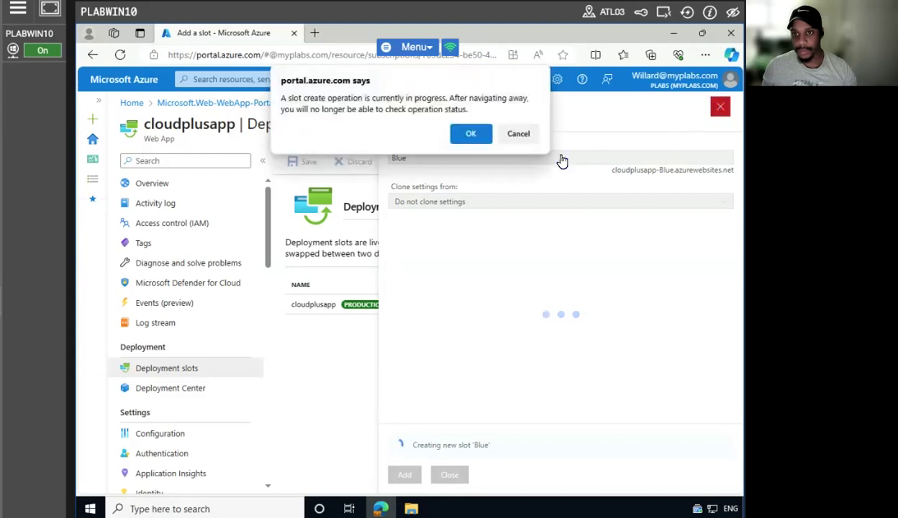
{"action": "left_click", "coordinate": [469, 137]}
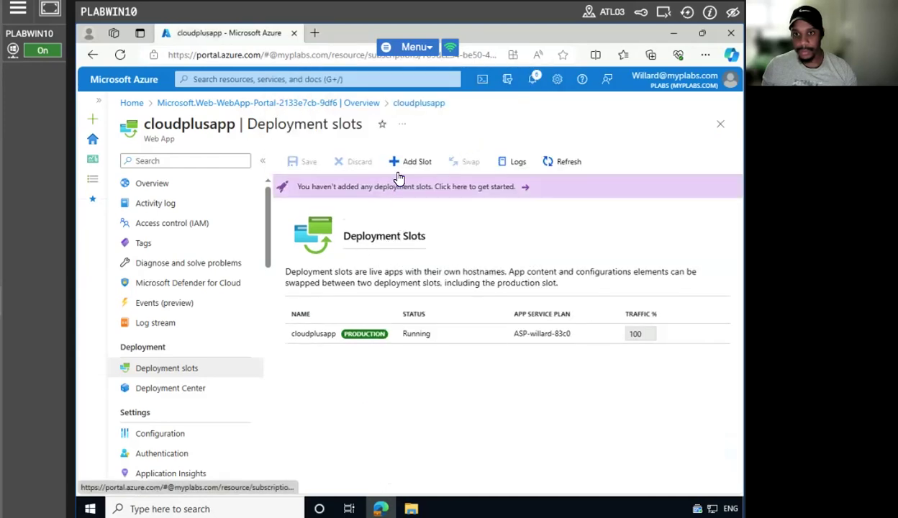
Retry adding slot Blue, discard the form, check the activity log, then return to Deployment slots.
{"action": "left_click", "coordinate": [392, 336]}
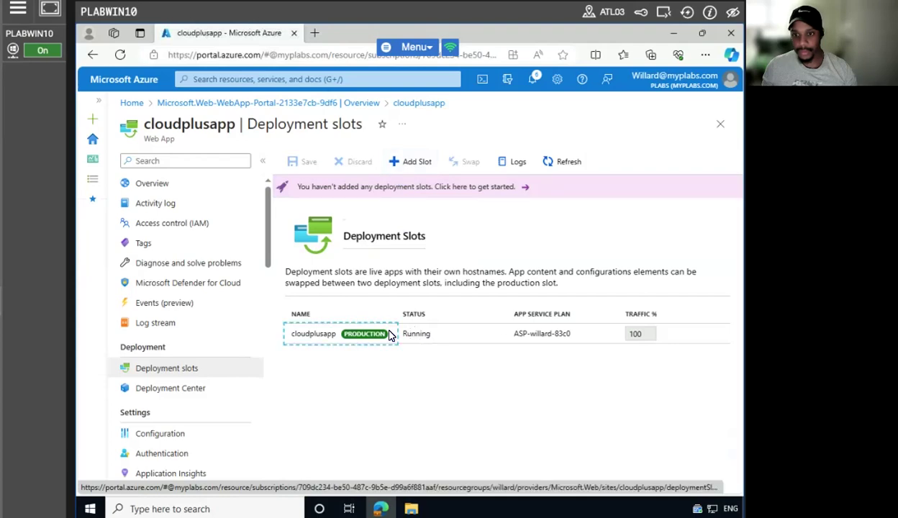
{"action": "left_click", "coordinate": [425, 164]}
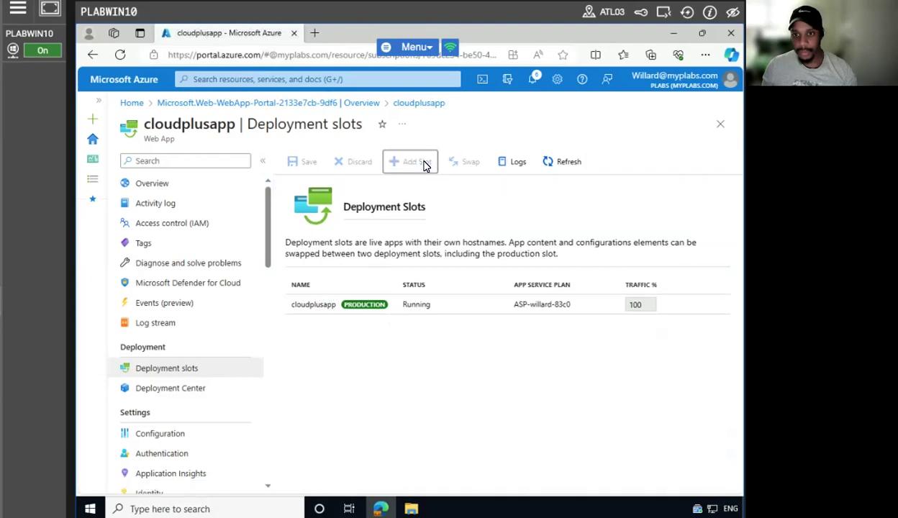
{"action": "left_click", "coordinate": [472, 159]}
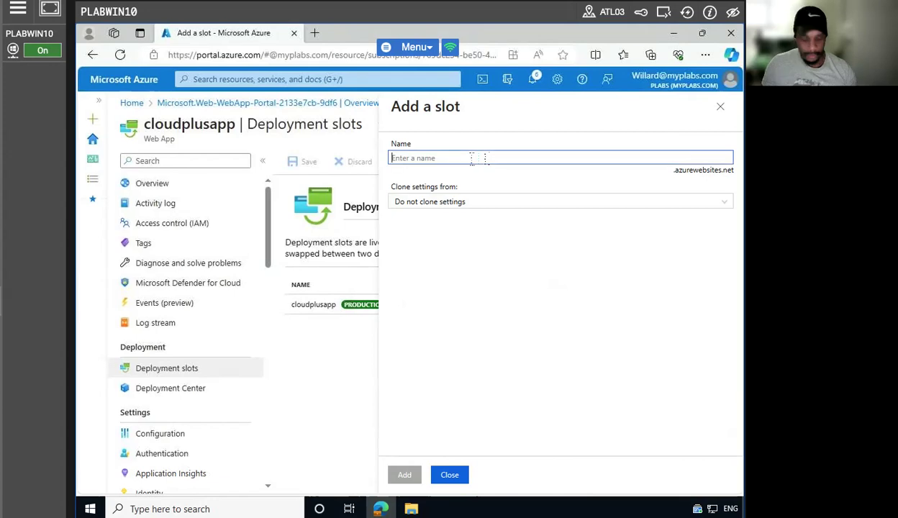
{"action": "type", "text": "Blue"}
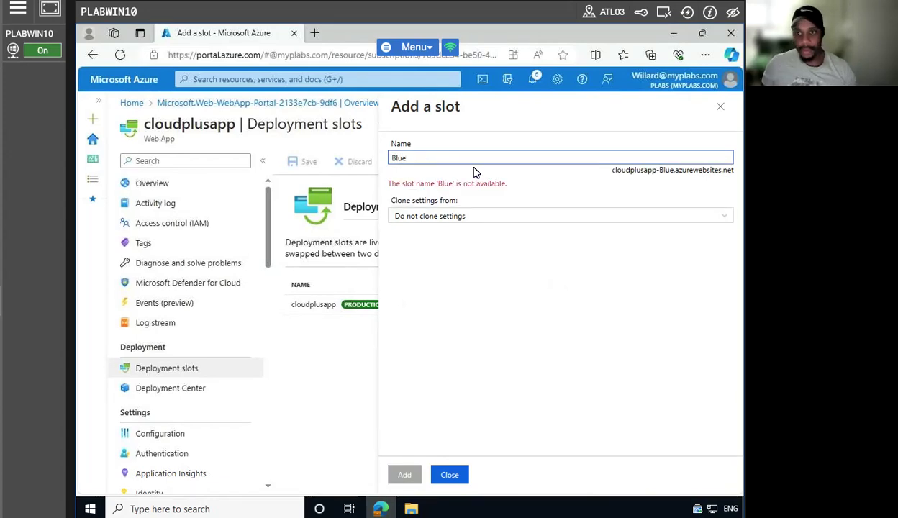
{"action": "left_click", "coordinate": [445, 218]}
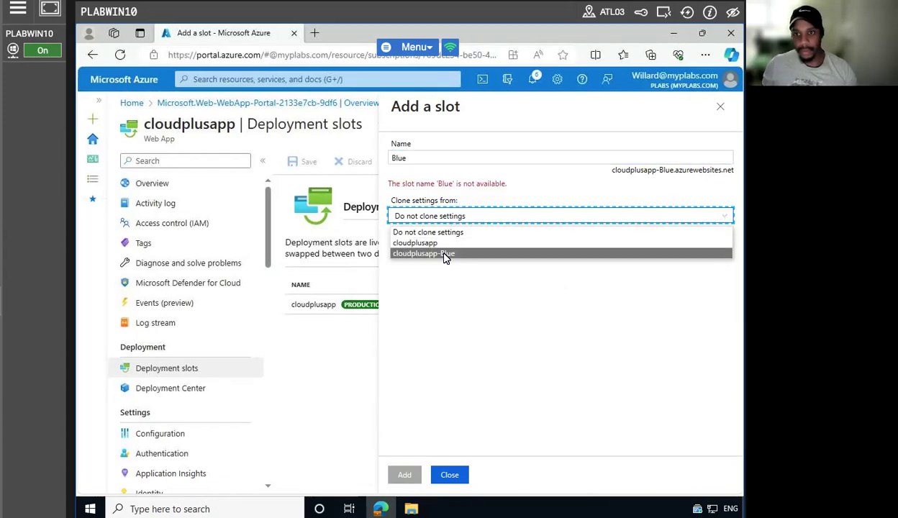
{"action": "left_click", "coordinate": [444, 474]}
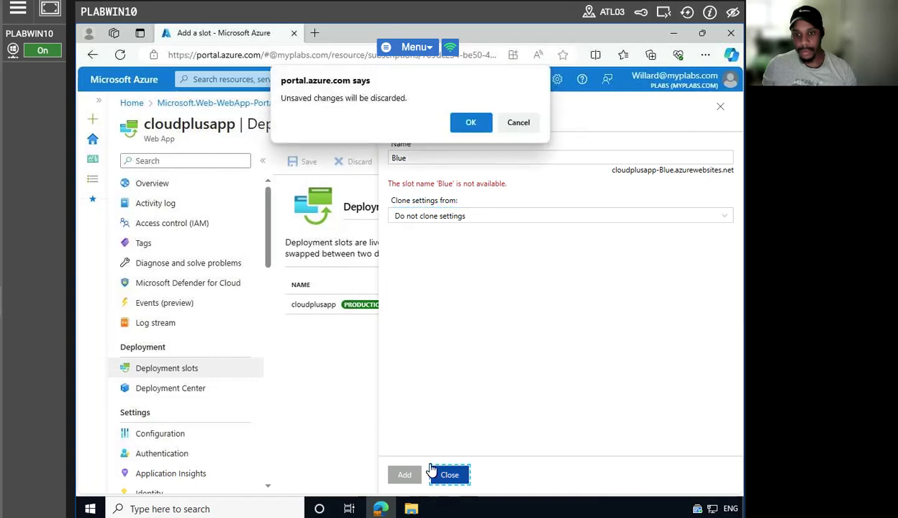
{"action": "left_click", "coordinate": [469, 122]}
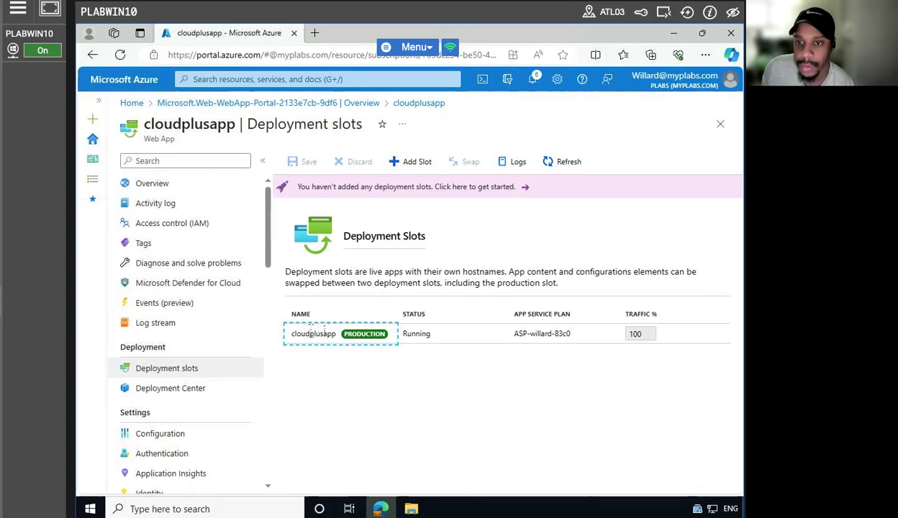
{"action": "left_click", "coordinate": [519, 161]}
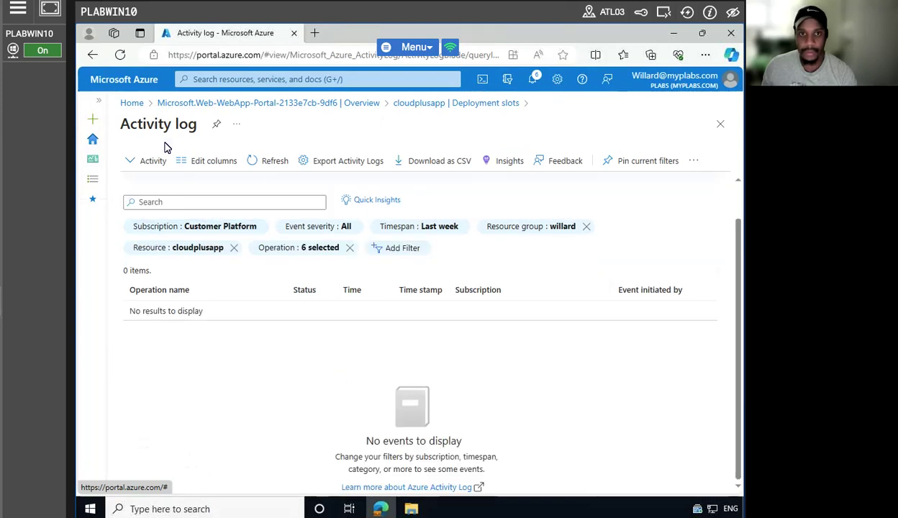
{"action": "left_click", "coordinate": [93, 56]}
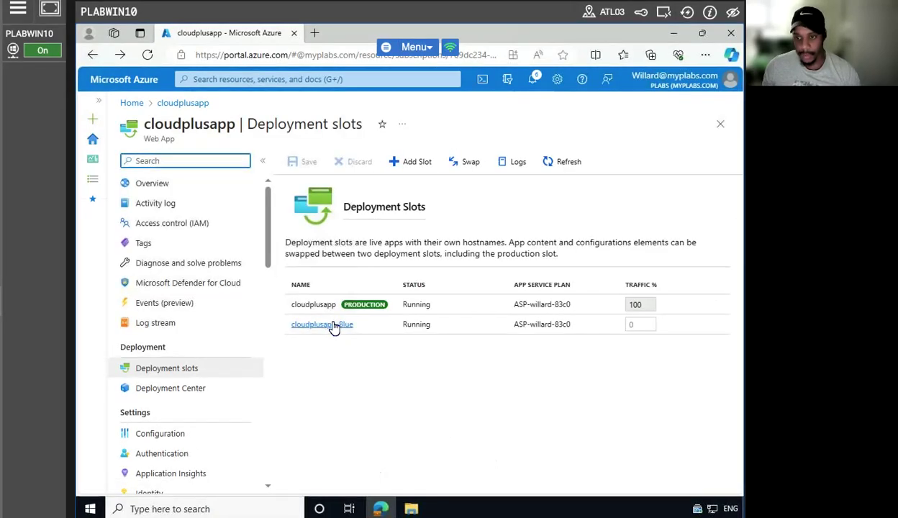
Open the cloudplusapp-Blue slot, dismiss the Application Insights notice, and begin deleting it.
{"action": "left_click", "coordinate": [333, 324]}
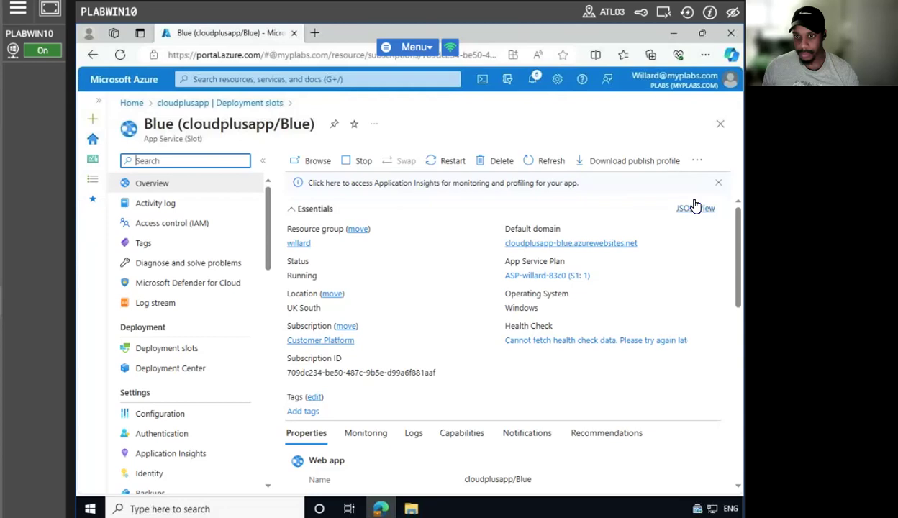
{"action": "left_click", "coordinate": [714, 185]}
{"action": "scroll", "coordinate": [568, 335], "scroll_direction": "down", "scroll_amount": 3}
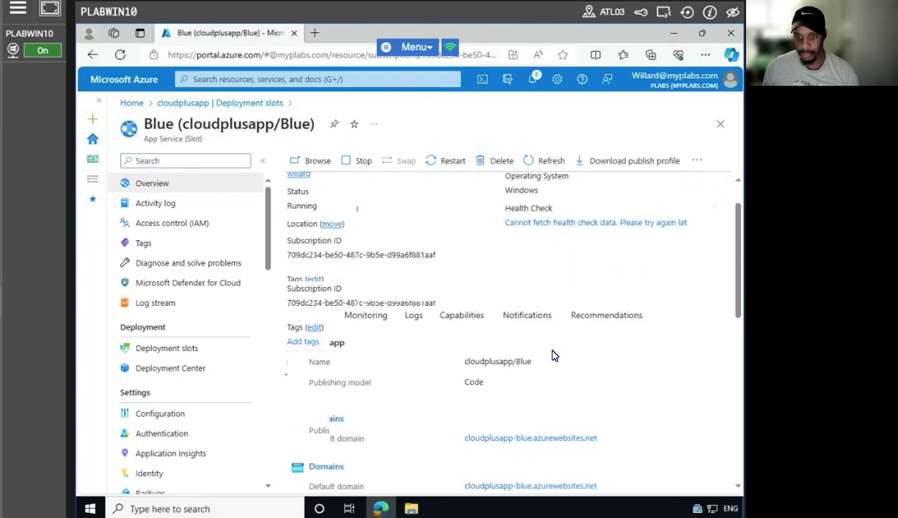
{"action": "scroll", "coordinate": [346, 256], "scroll_direction": "up", "scroll_amount": 1}
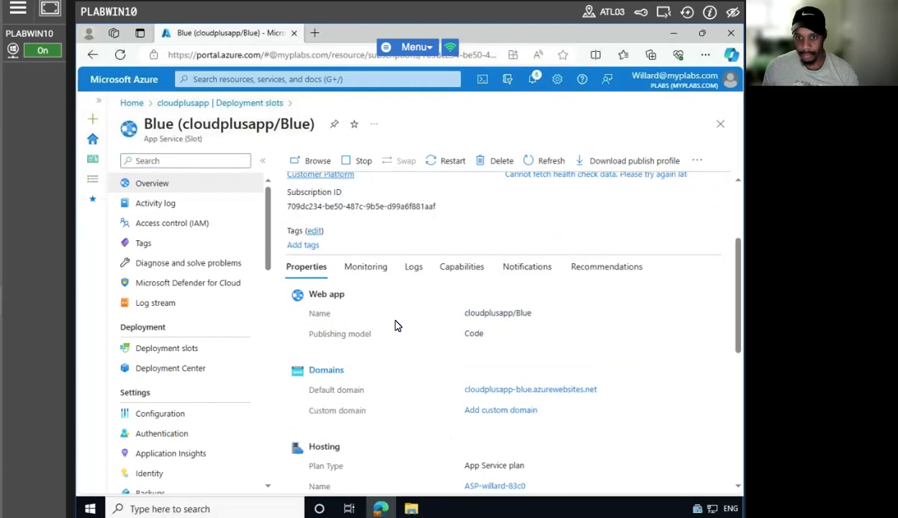
{"action": "scroll", "coordinate": [395, 325], "scroll_direction": "down", "scroll_amount": 3}
{"action": "scroll", "coordinate": [415, 327], "scroll_direction": "down", "scroll_amount": 1}
{"action": "scroll", "coordinate": [416, 327], "scroll_direction": "down", "scroll_amount": 1}
{"action": "scroll", "coordinate": [416, 325], "scroll_direction": "up", "scroll_amount": 10}
{"action": "left_click", "coordinate": [501, 163]}
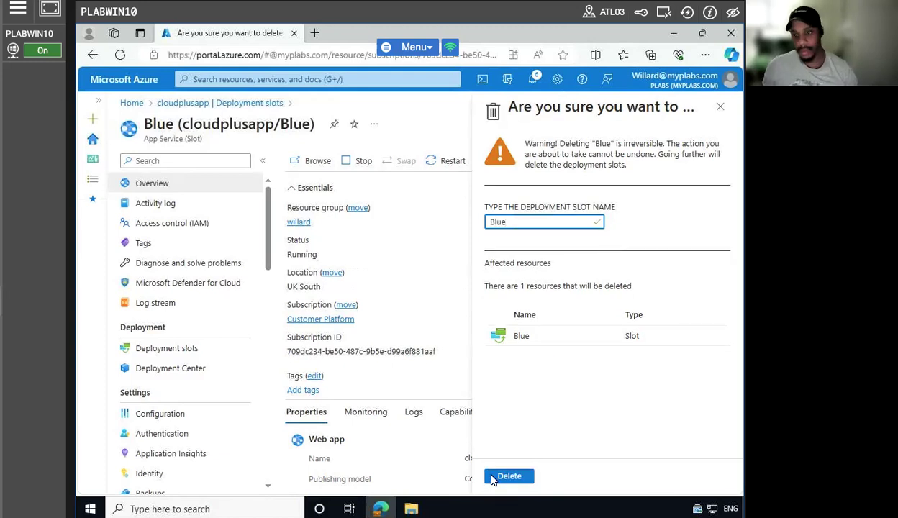
Delete the old Blue slot and recreate slot Blue with settings cloned from cloudplusapp.
{"action": "left_click", "coordinate": [504, 475]}
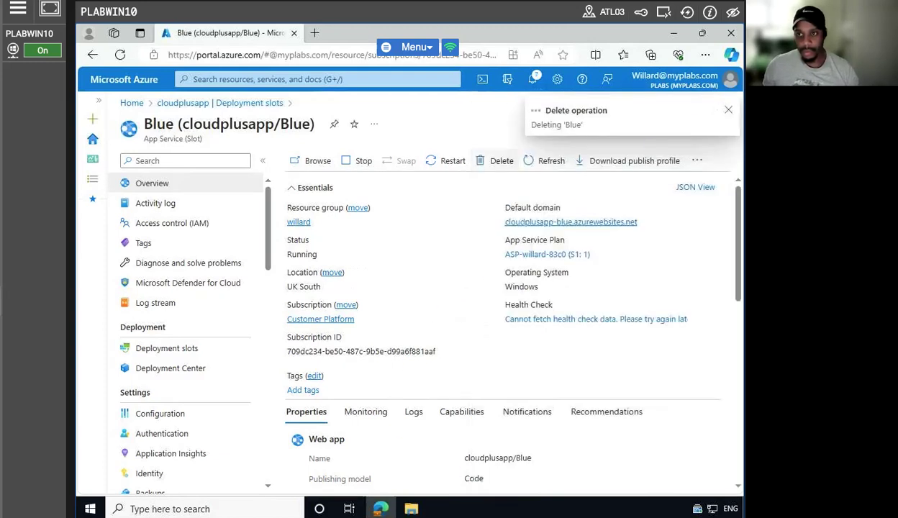
{"action": "left_click", "coordinate": [167, 353]}
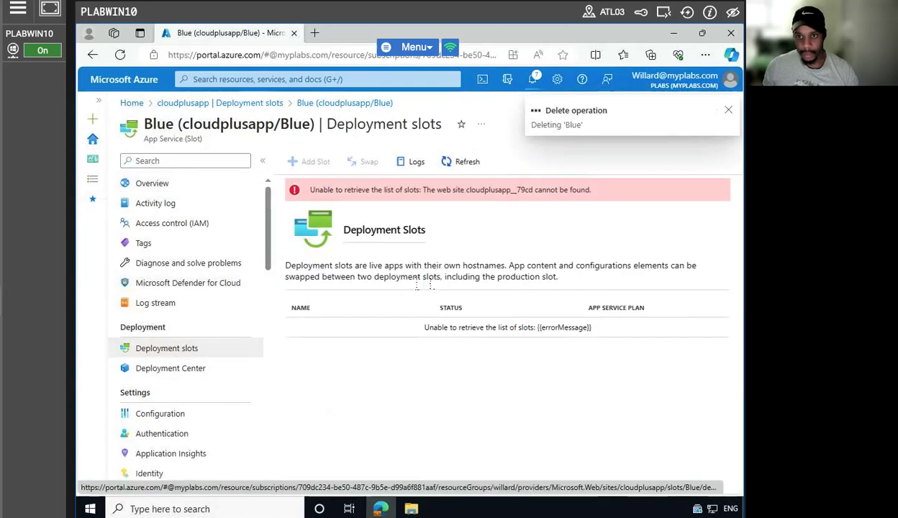
{"action": "left_click", "coordinate": [311, 161]}
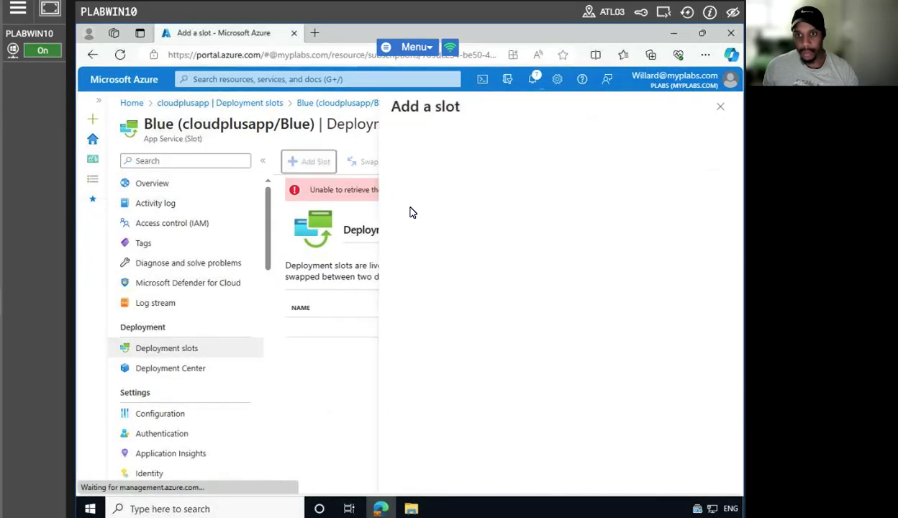
{"action": "left_click", "coordinate": [498, 157]}
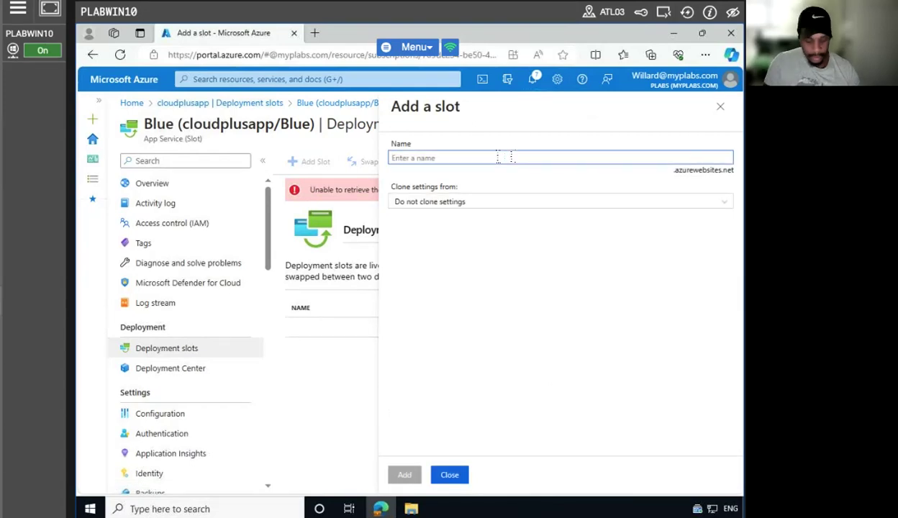
{"action": "type", "text": "Blue"}
{"action": "left_click", "coordinate": [504, 205]}
{"action": "left_click", "coordinate": [475, 229]}
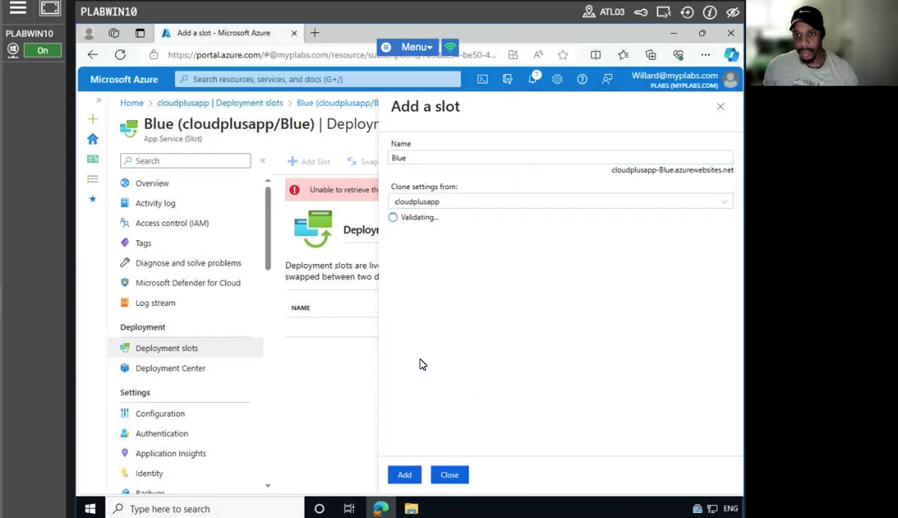
{"action": "left_click", "coordinate": [403, 473]}
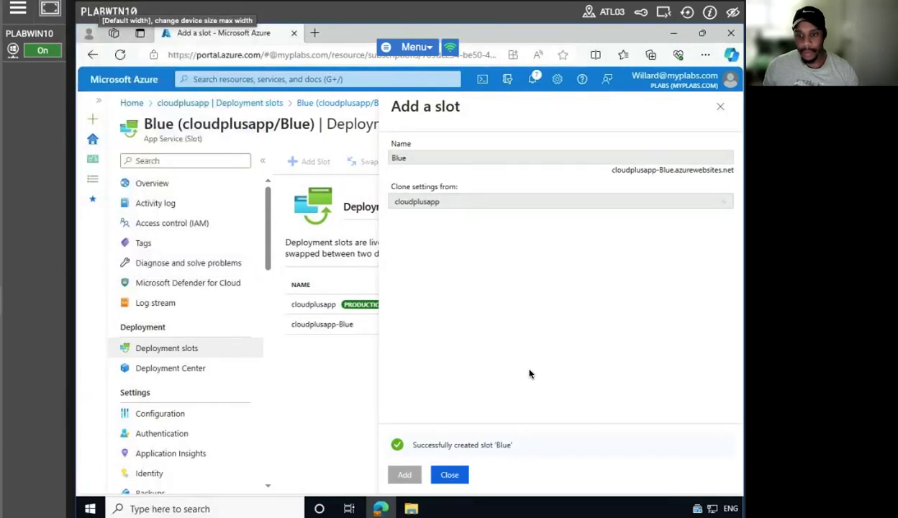
{"action": "left_click", "coordinate": [449, 469]}
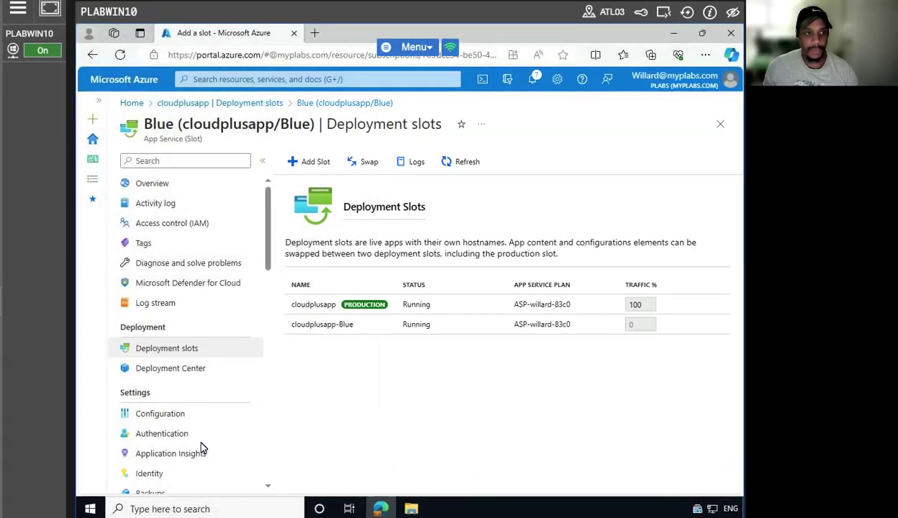
{"action": "left_click", "coordinate": [167, 416]}
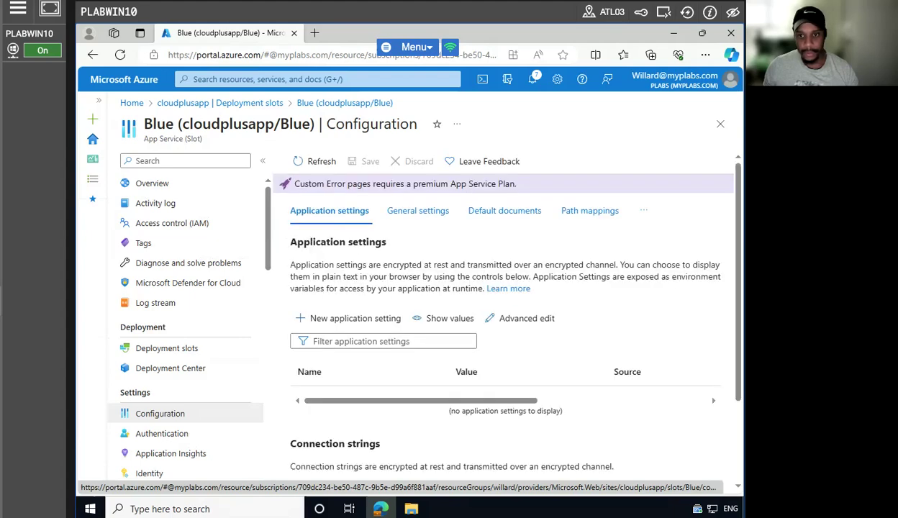
Under the Blue slot's Path mappings, start a new Azure Storage Mount.
{"action": "left_click", "coordinate": [590, 210]}
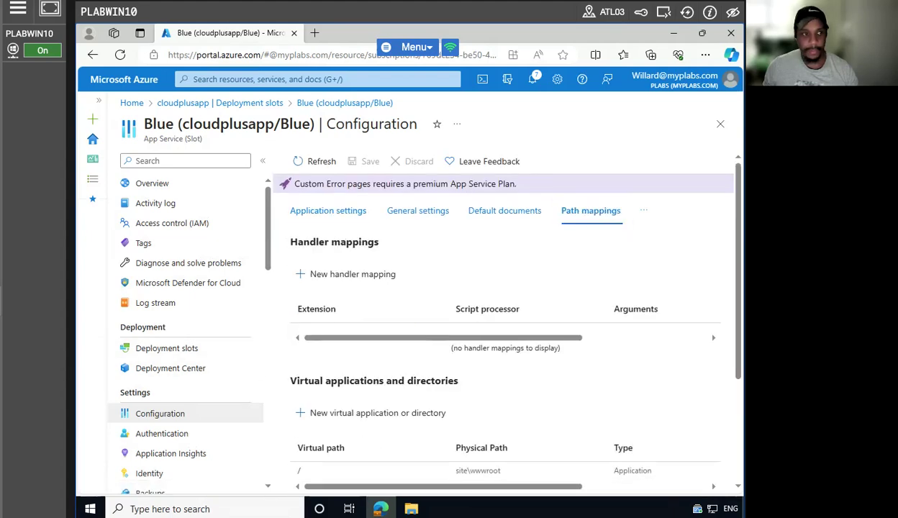
{"action": "scroll", "coordinate": [469, 386], "scroll_direction": "down", "scroll_amount": 2}
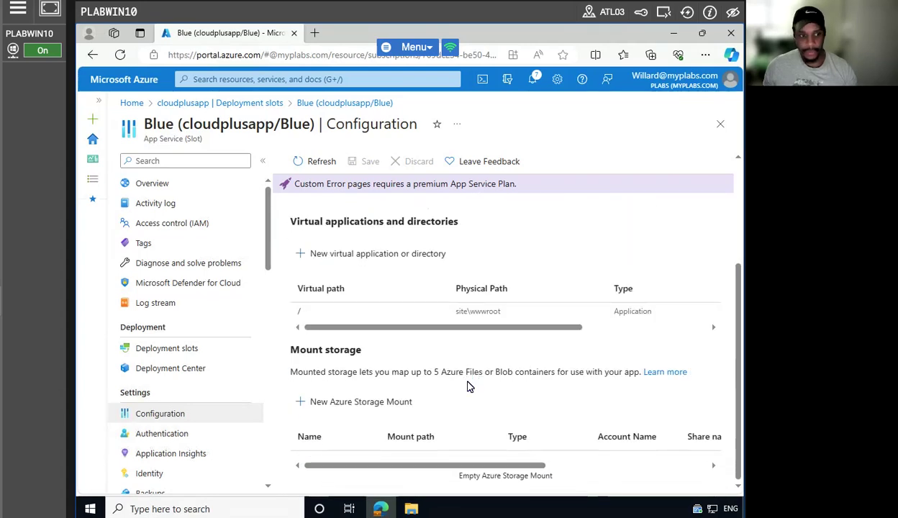
{"action": "left_click", "coordinate": [320, 402]}
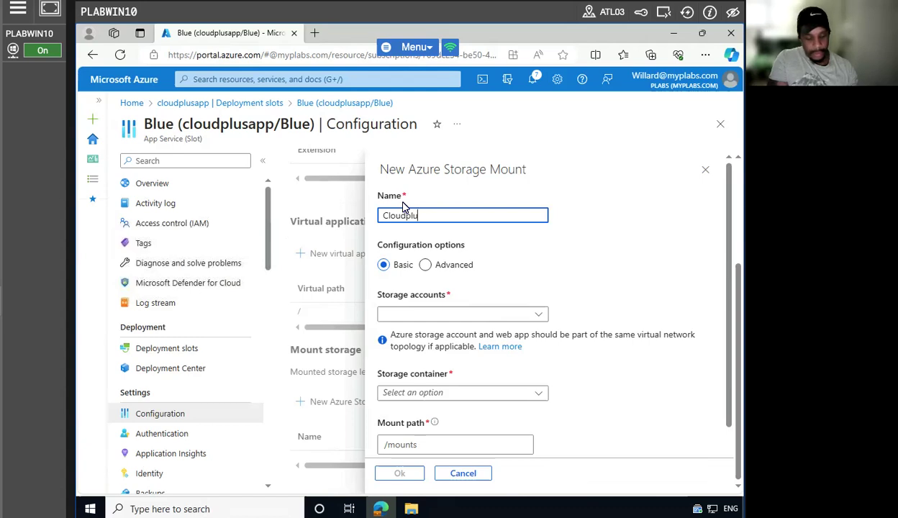
Name the mount Cloudplusstoragemount using storage account plabstorage and file share cloudplusfs.
{"action": "type", "text": "agemount"}
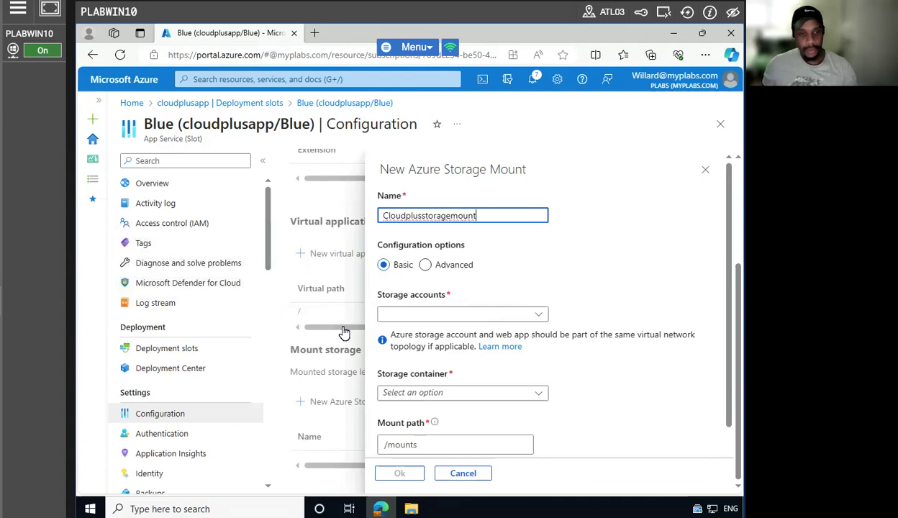
{"action": "left_click", "coordinate": [523, 314]}
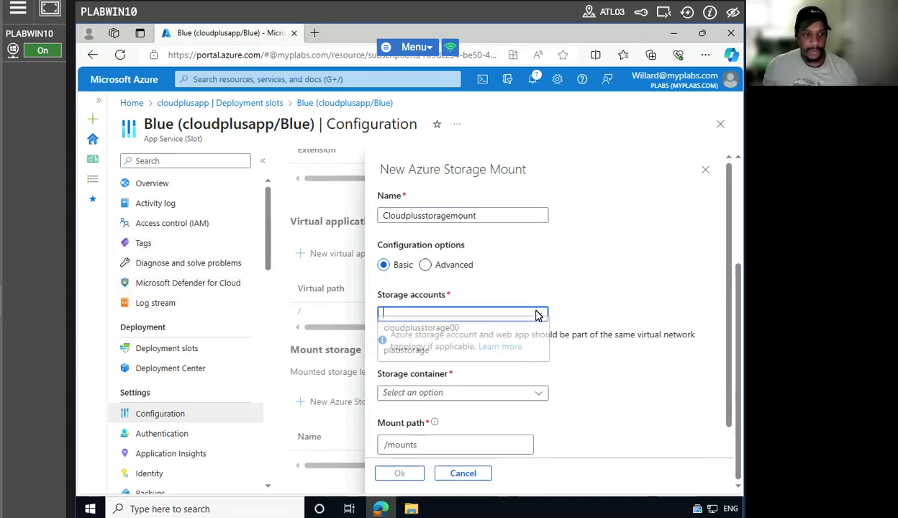
{"action": "left_click", "coordinate": [430, 360]}
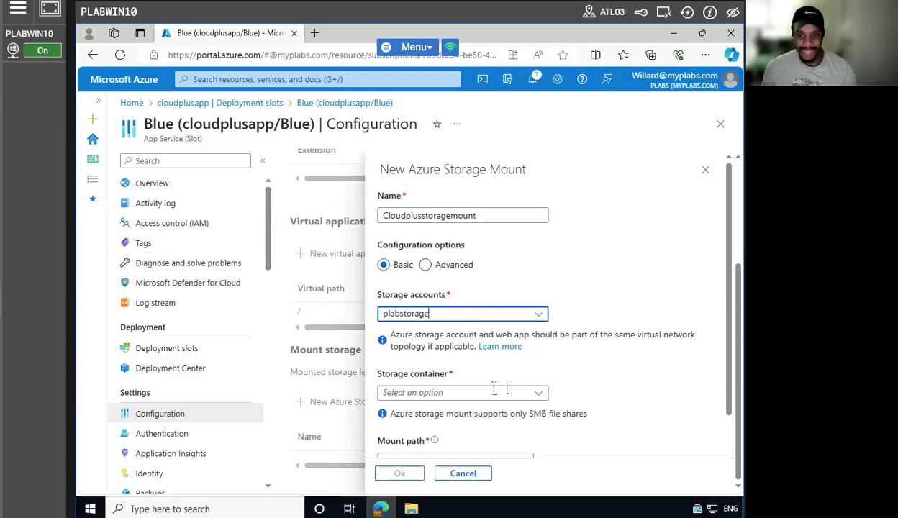
{"action": "left_click", "coordinate": [529, 397]}
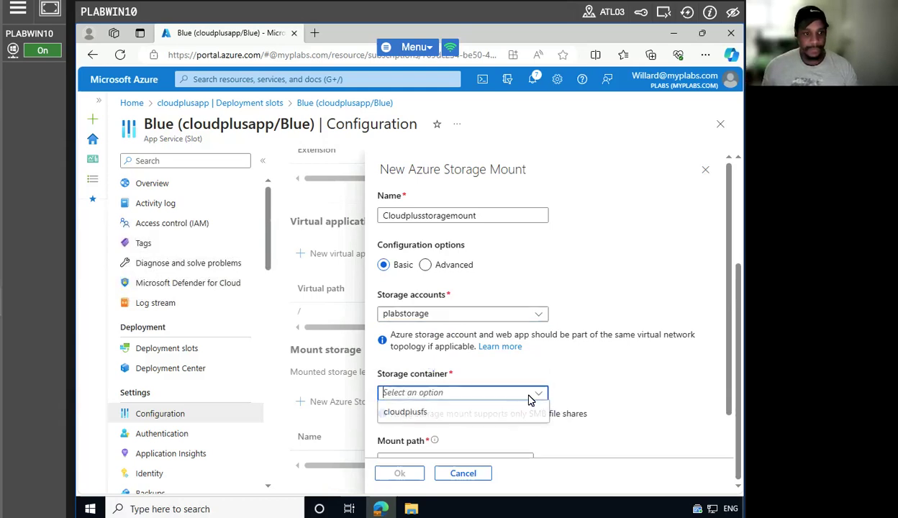
{"action": "left_click", "coordinate": [397, 412]}
Set the mount path to /mounts/foo, add the mount, and save the slot configuration.
{"action": "scroll", "coordinate": [650, 389], "scroll_direction": "down", "scroll_amount": 1}
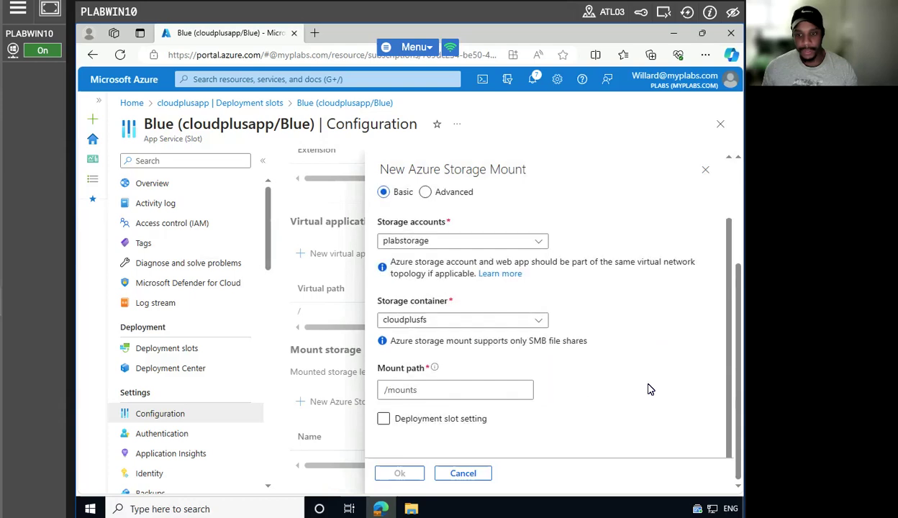
{"action": "left_click", "coordinate": [432, 390]}
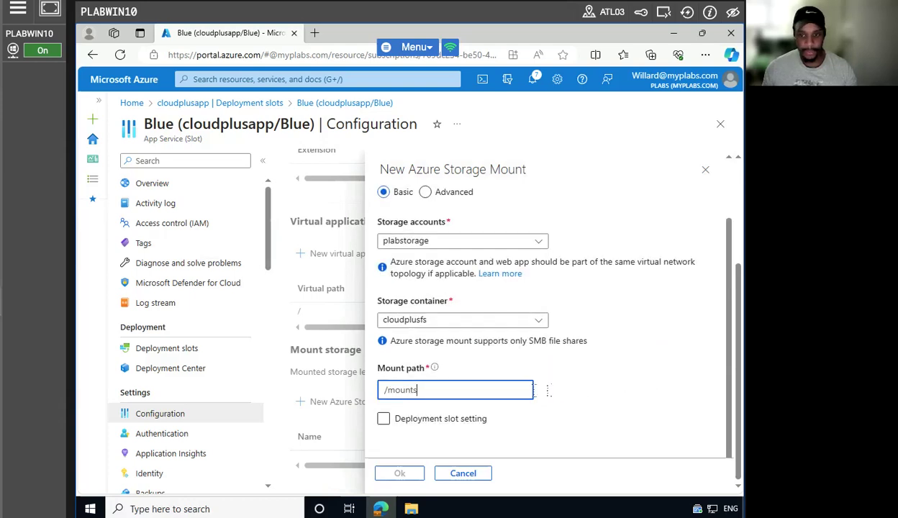
{"action": "type", "text": "/foo"}
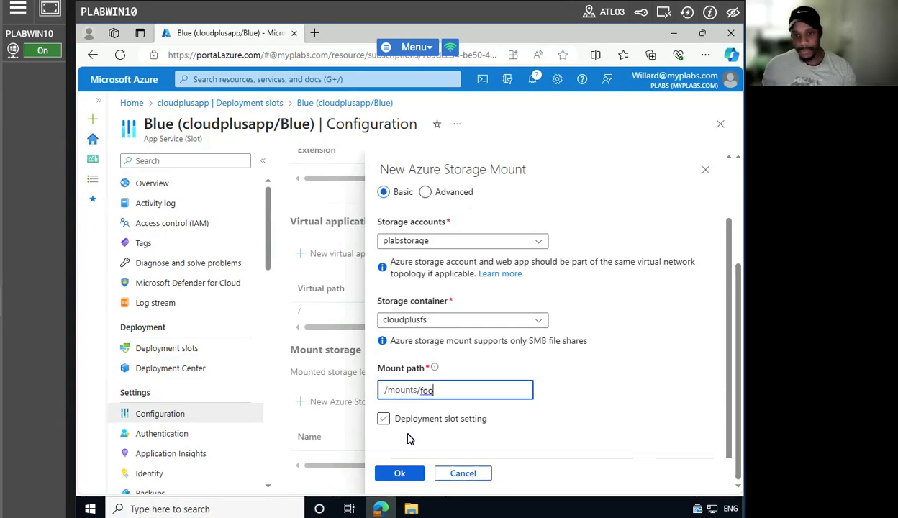
{"action": "left_click", "coordinate": [396, 473]}
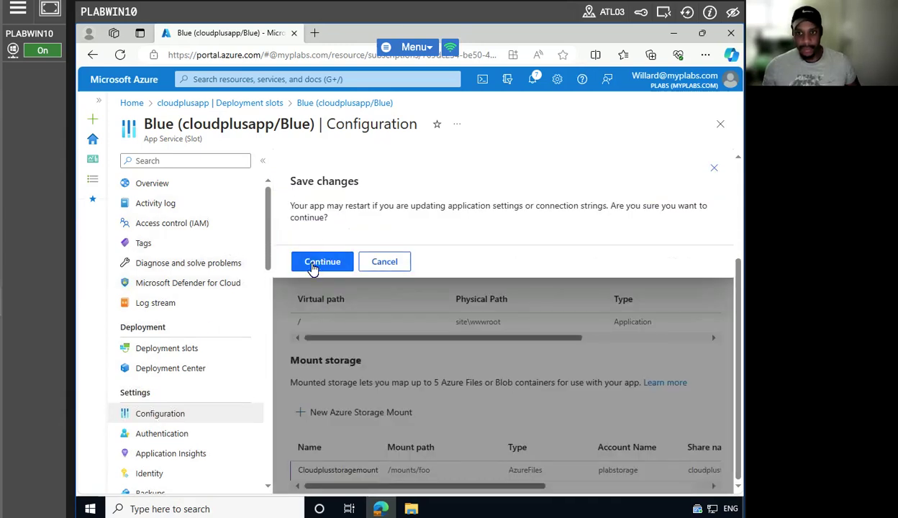
{"action": "left_click", "coordinate": [321, 269]}
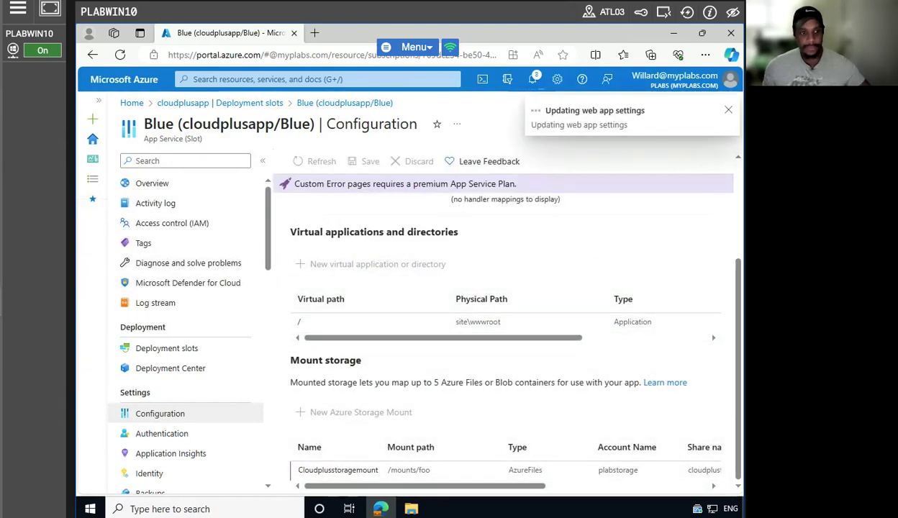
{"action": "scroll", "coordinate": [205, 453], "scroll_direction": "down", "scroll_amount": 3}
Go to the Blue slot's Networking settings and start adding virtual network integration.
{"action": "scroll", "coordinate": [205, 455], "scroll_direction": "down", "scroll_amount": 2}
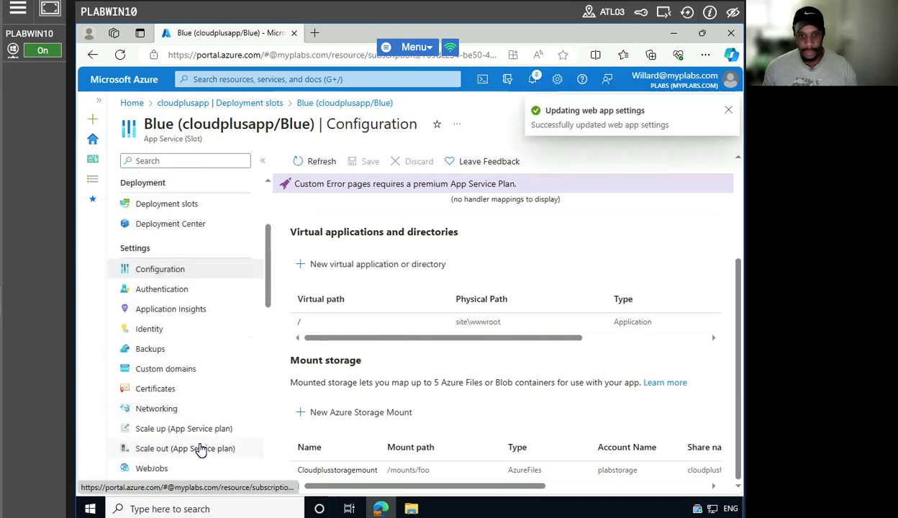
{"action": "left_click", "coordinate": [164, 407]}
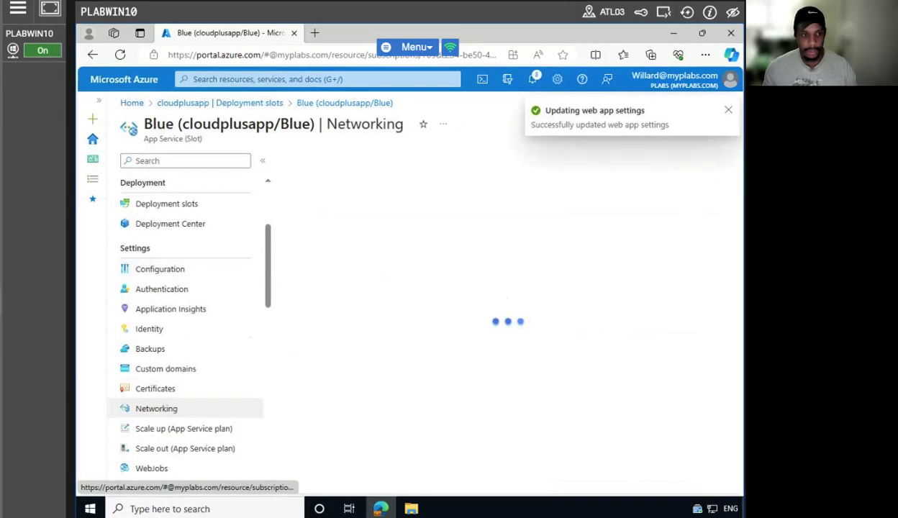
{"action": "scroll", "coordinate": [392, 318], "scroll_direction": "down", "scroll_amount": 2}
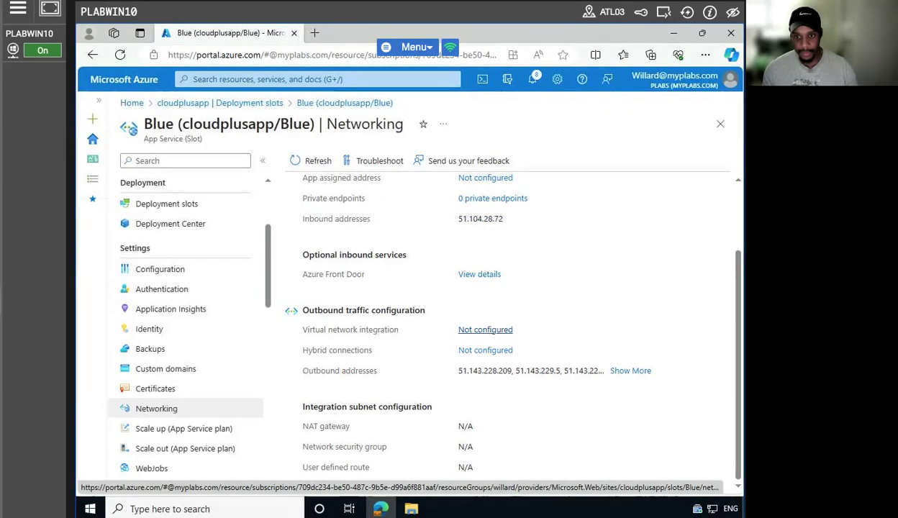
{"action": "left_click", "coordinate": [485, 329]}
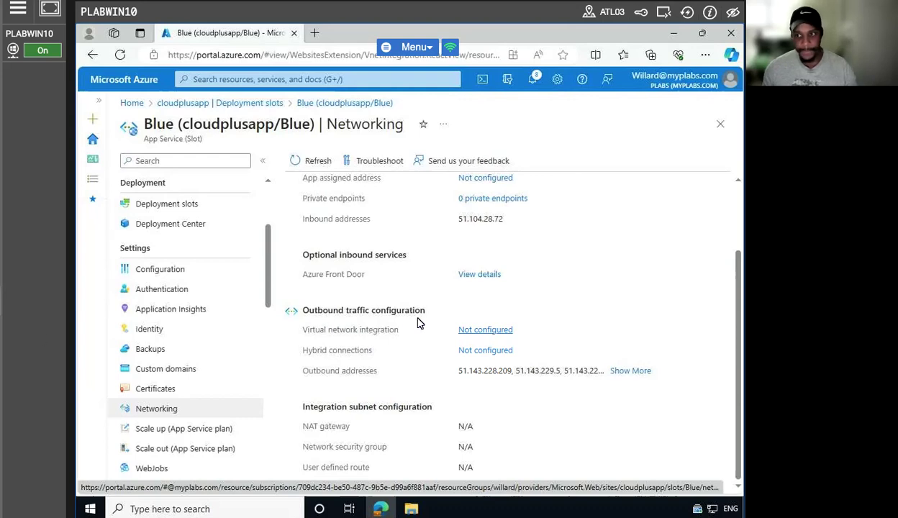
{"action": "left_click", "coordinate": [483, 331]}
{"action": "left_click", "coordinate": [441, 362]}
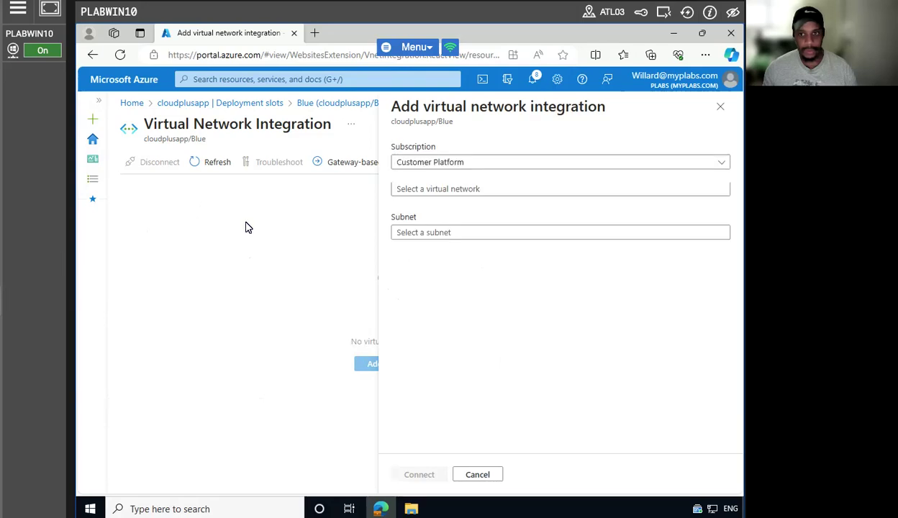
Connect the Blue slot to virtual network plabvnet on the default subnet.
{"action": "left_click", "coordinate": [488, 206]}
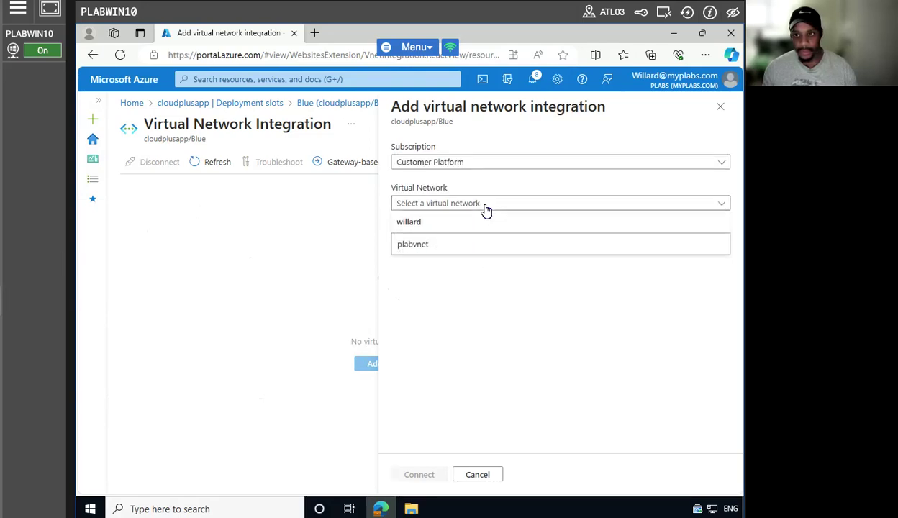
{"action": "left_click", "coordinate": [434, 246]}
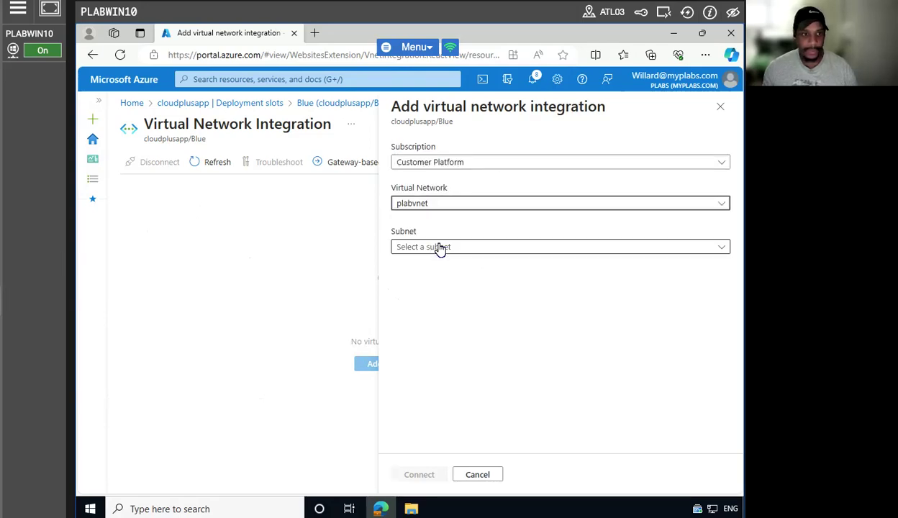
{"action": "left_click", "coordinate": [493, 248]}
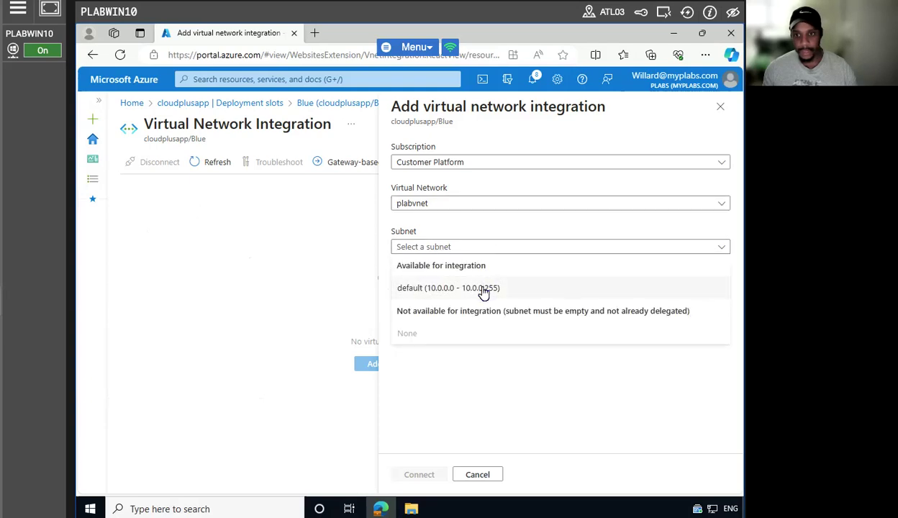
{"action": "left_click", "coordinate": [484, 288]}
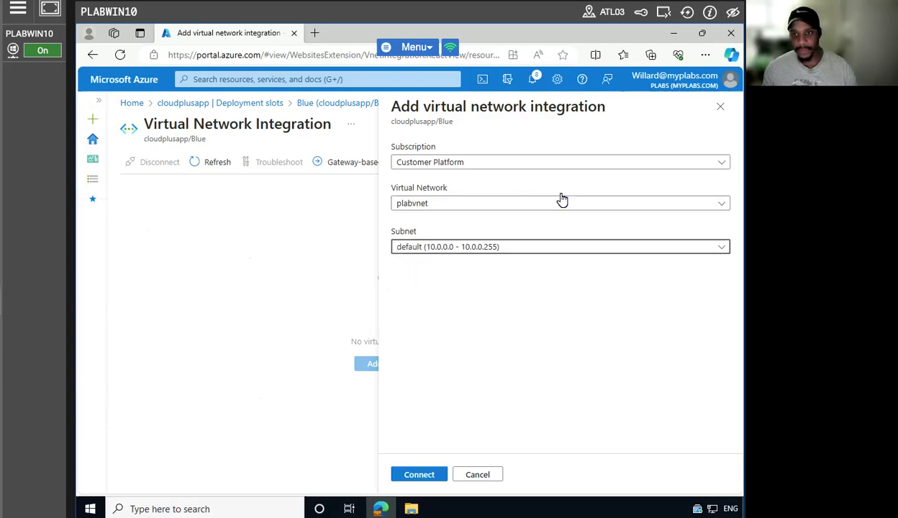
{"action": "left_click", "coordinate": [553, 165]}
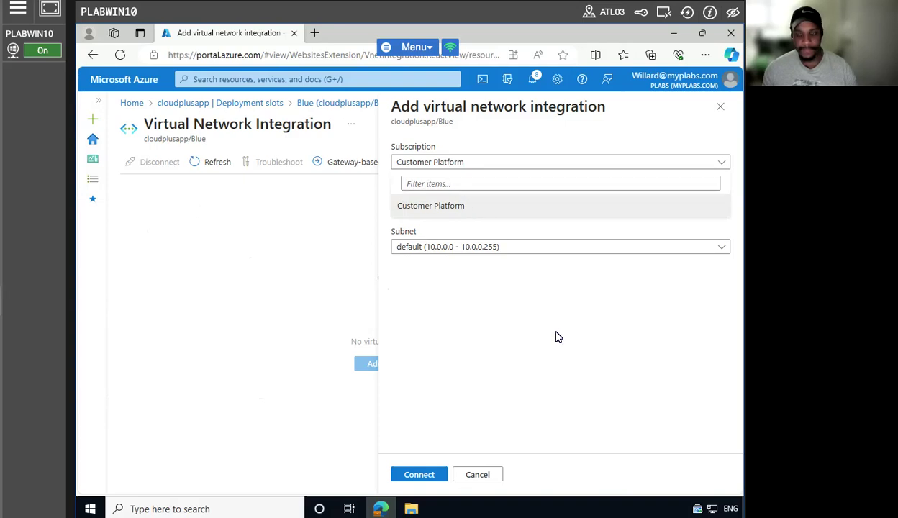
{"action": "left_click", "coordinate": [556, 336]}
{"action": "left_click", "coordinate": [516, 202]}
{"action": "left_click", "coordinate": [421, 476]}
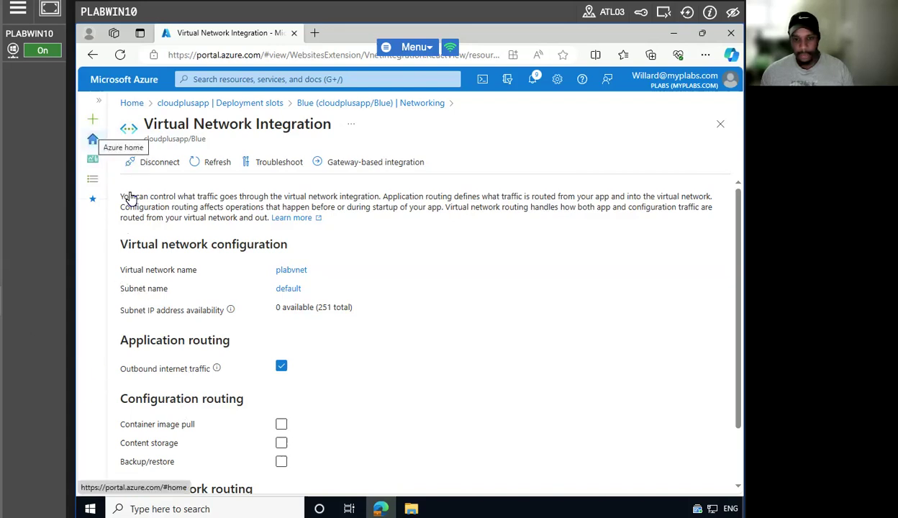
Return to the portal home and open cloudplusapp from Recent resources.
{"action": "left_click", "coordinate": [98, 141]}
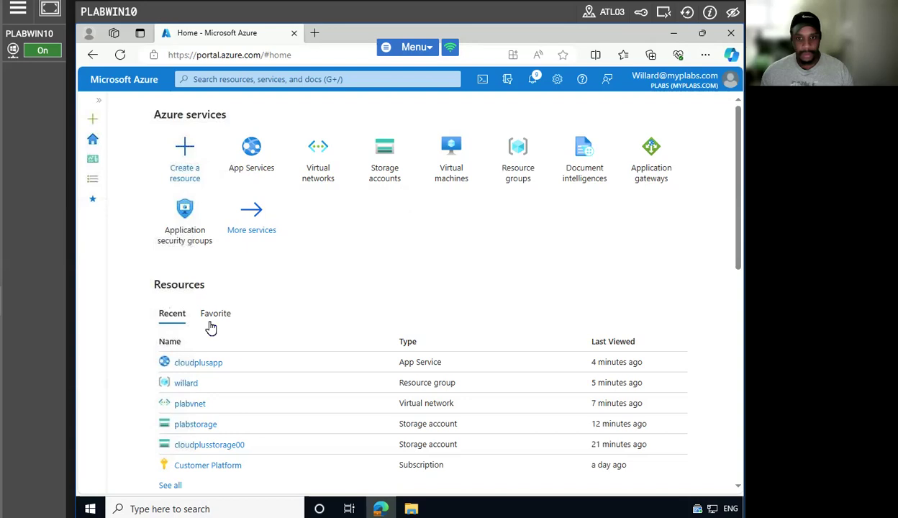
{"action": "scroll", "coordinate": [281, 425], "scroll_direction": "down", "scroll_amount": 3}
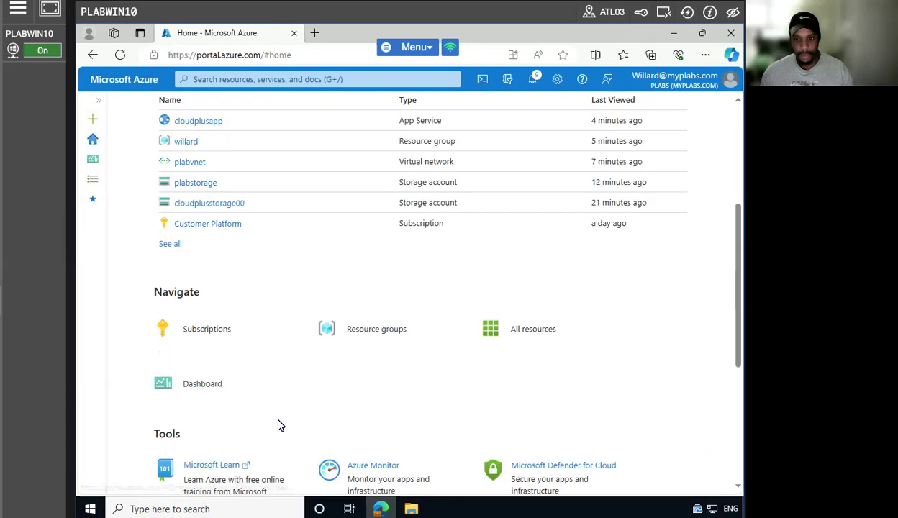
{"action": "scroll", "coordinate": [263, 393], "scroll_direction": "up", "scroll_amount": 2}
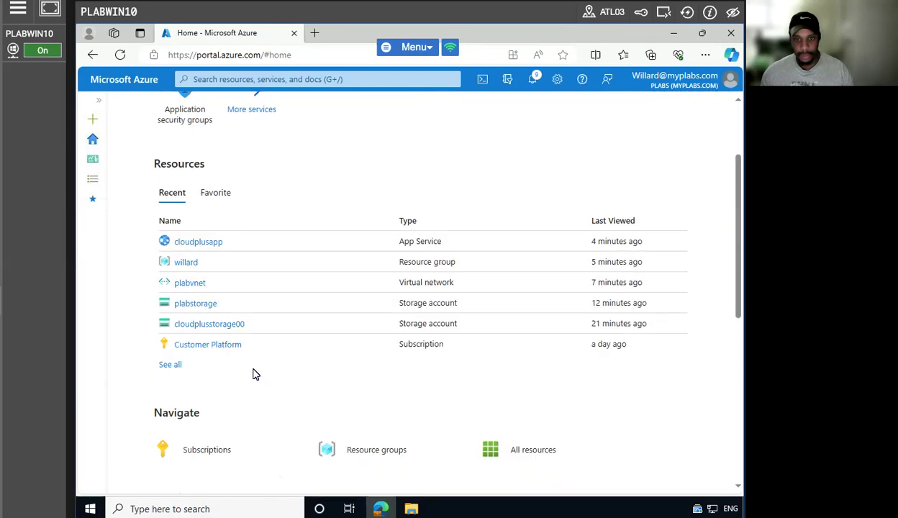
{"action": "left_click", "coordinate": [208, 243]}
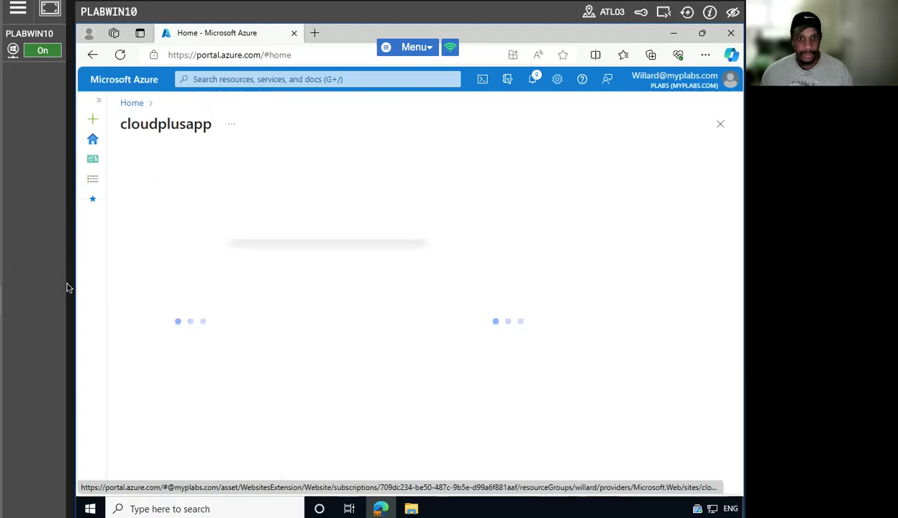
{"action": "scroll", "coordinate": [191, 359], "scroll_direction": "down", "scroll_amount": 2}
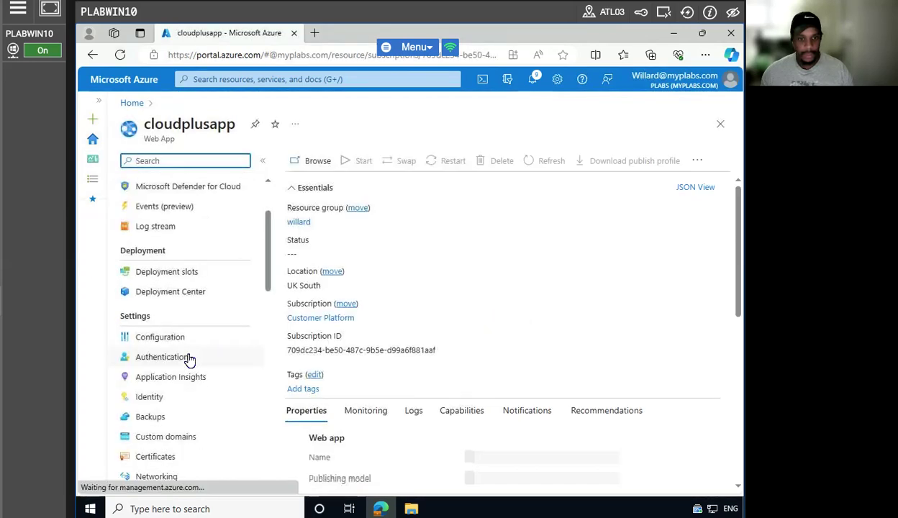
{"action": "scroll", "coordinate": [169, 421], "scroll_direction": "down", "scroll_amount": 2}
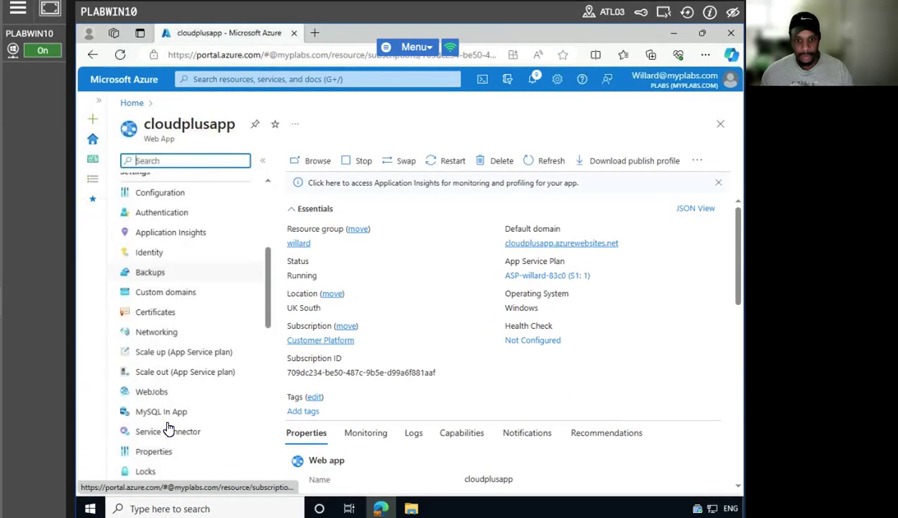
Scale out cloudplusapp's App Service plan manually to 2 instances and save.
{"action": "left_click", "coordinate": [149, 371]}
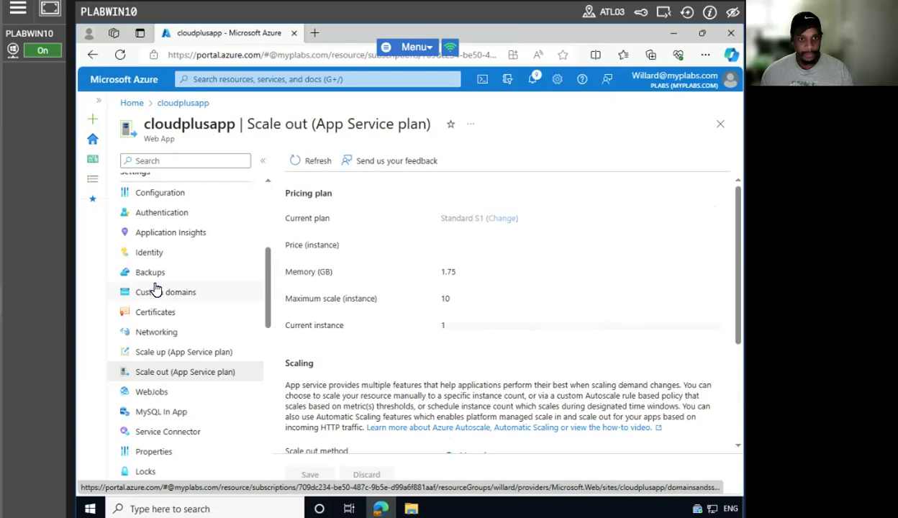
{"action": "scroll", "coordinate": [489, 337], "scroll_direction": "down", "scroll_amount": 3}
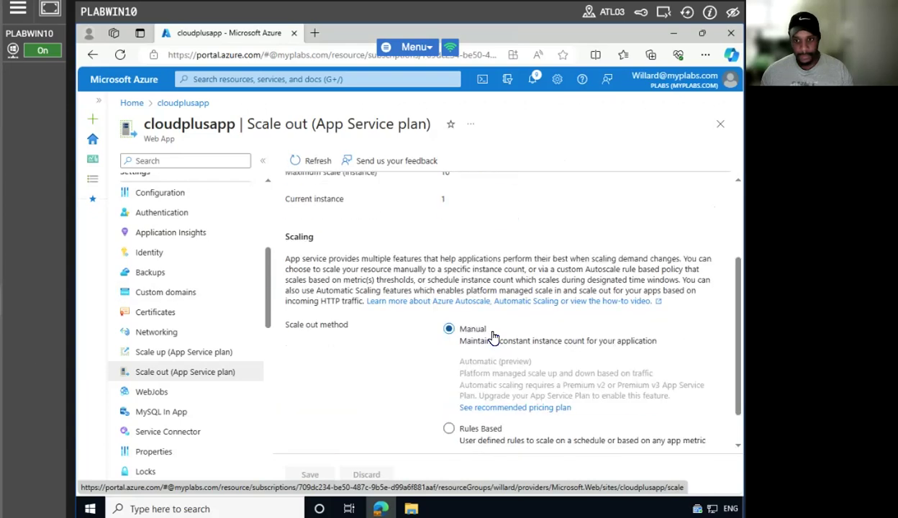
{"action": "scroll", "coordinate": [493, 337], "scroll_direction": "down", "scroll_amount": 1}
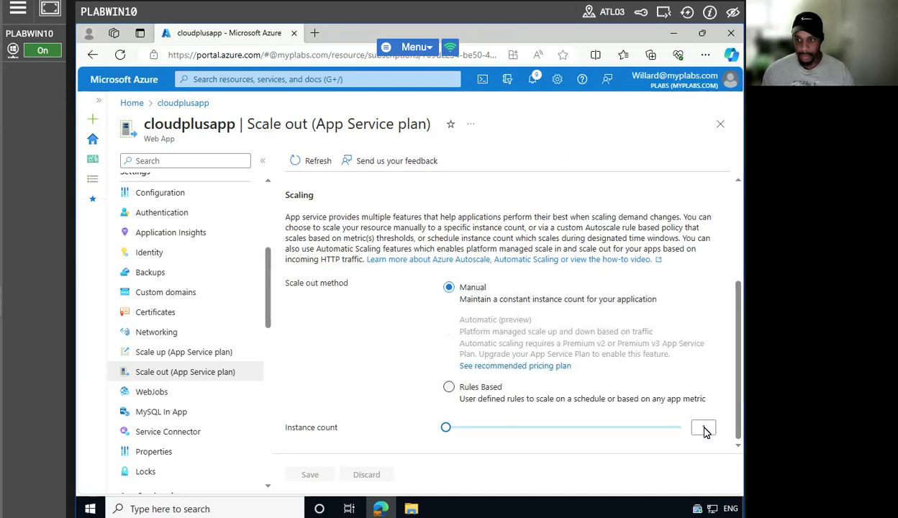
{"action": "left_click_drag", "start_coordinate": [451, 430], "coordinate": [464, 432]}
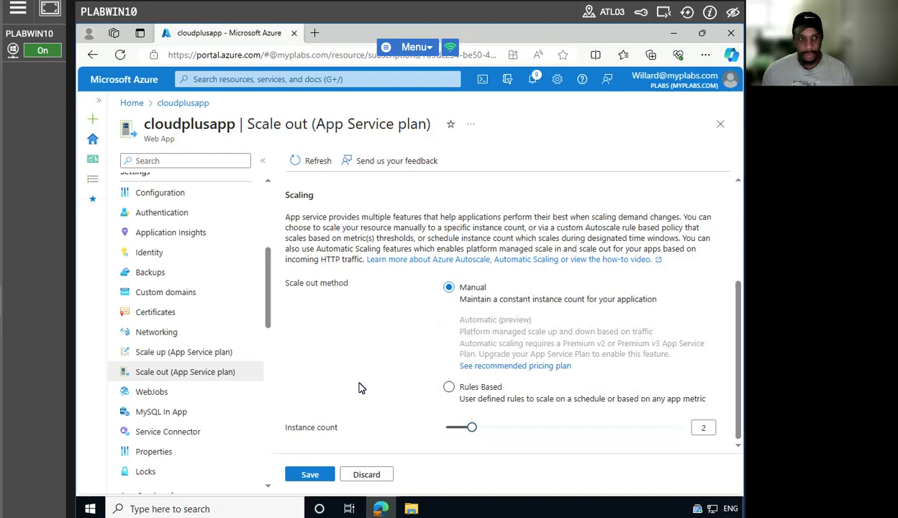
{"action": "left_click", "coordinate": [303, 471]}
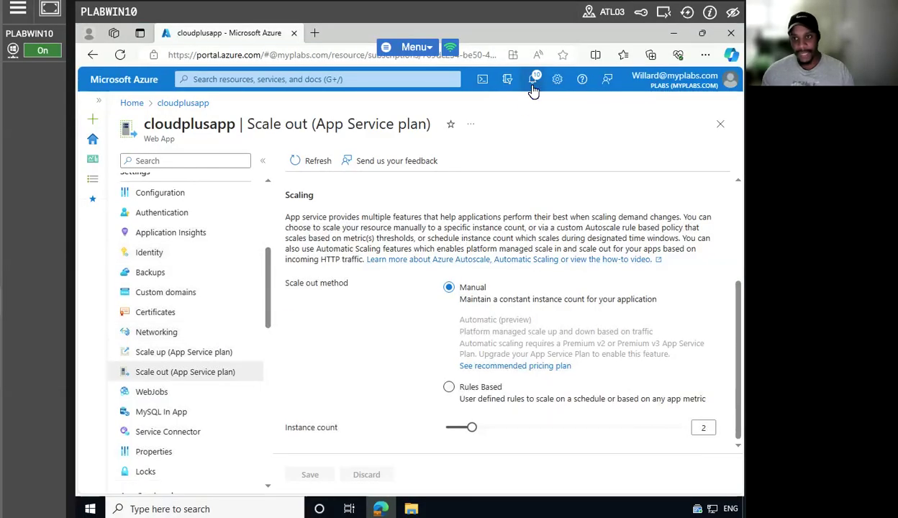
{"action": "left_click", "coordinate": [534, 81]}
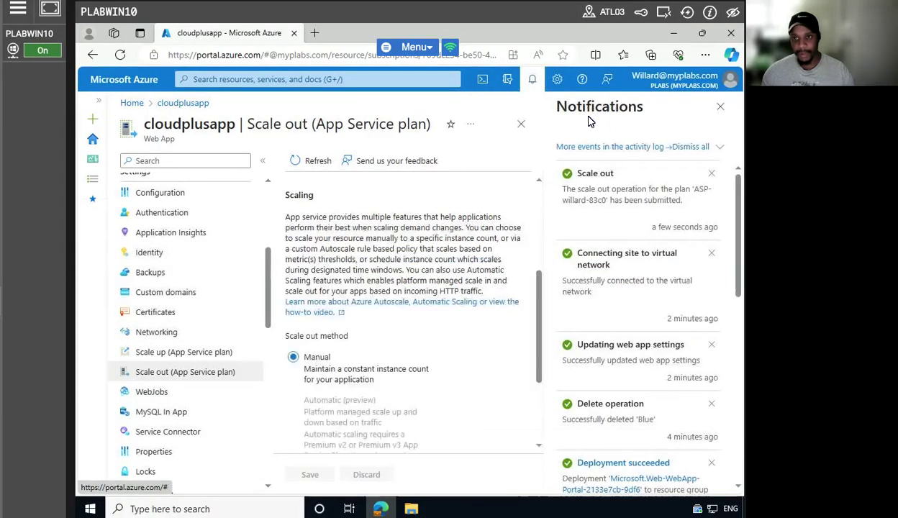
{"action": "left_click", "coordinate": [721, 106]}
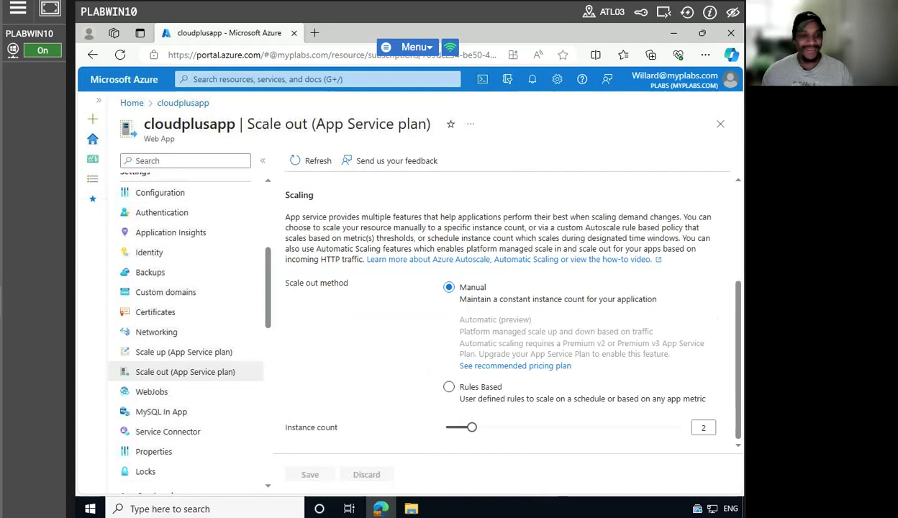